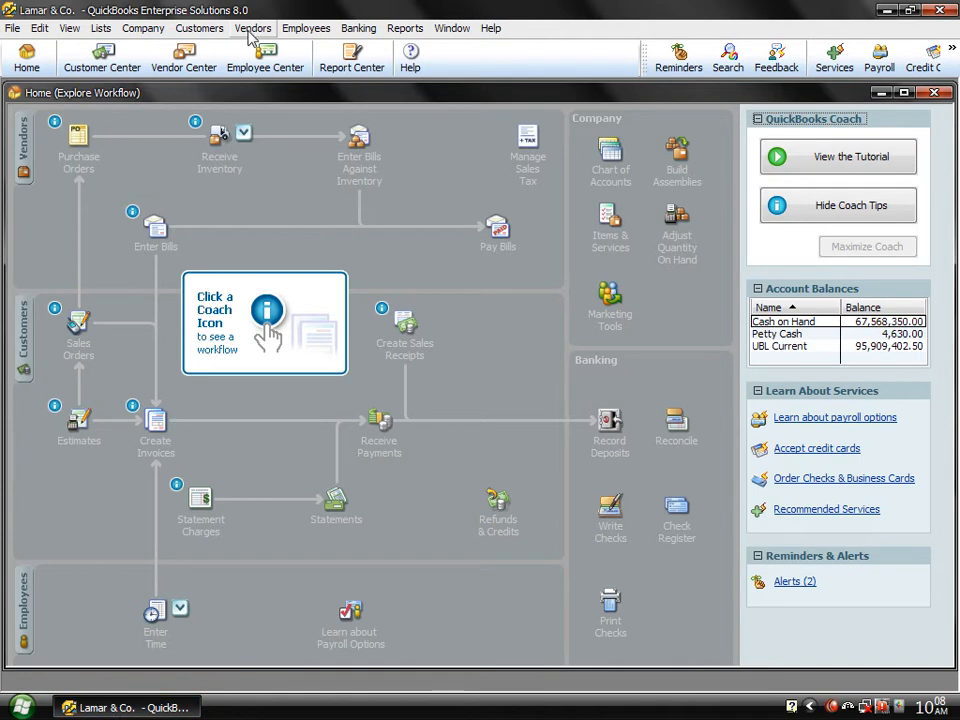
# View the Lamar Degree College record in the Customer Center and close the open windows.
pyautogui.click(253, 29)
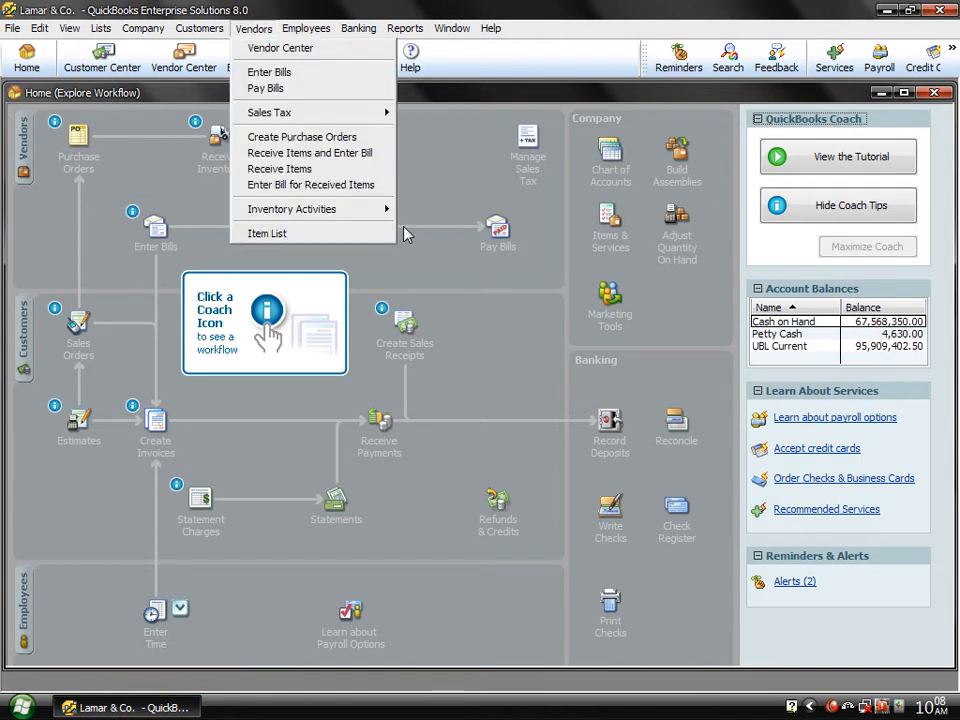
pyautogui.moveTo(372, 216)
pyautogui.moveTo(180, 30)
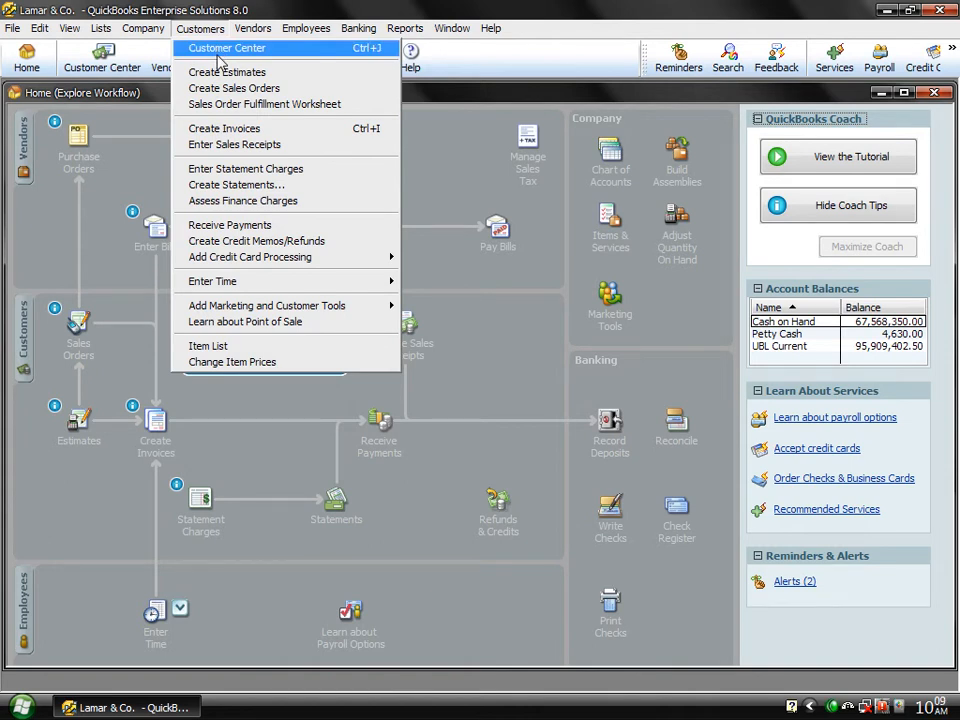
pyautogui.click(213, 52)
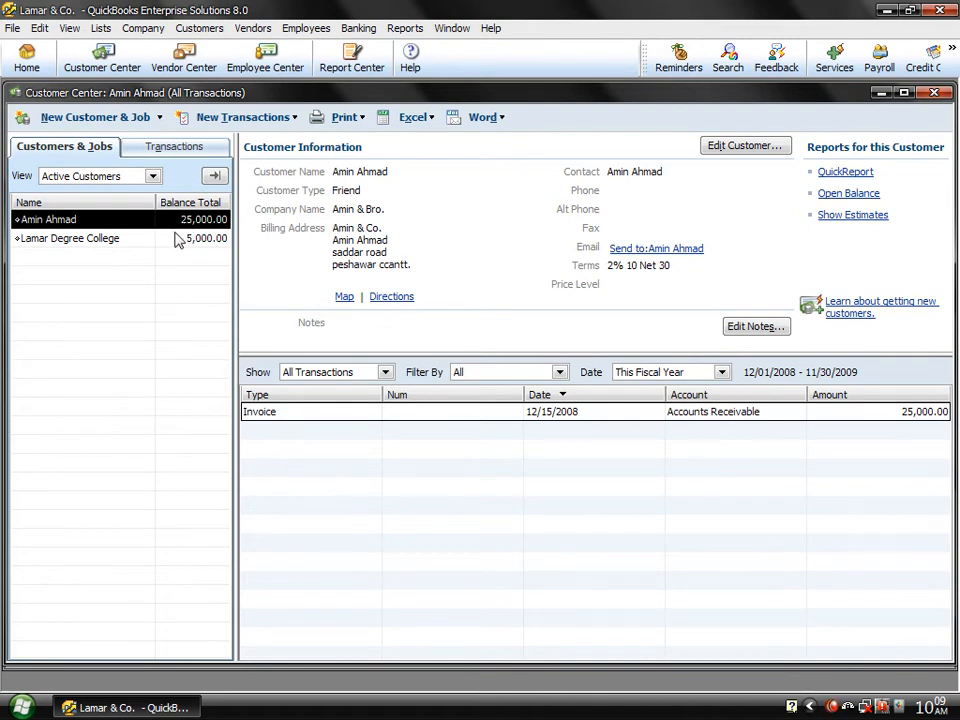
pyautogui.click(121, 246)
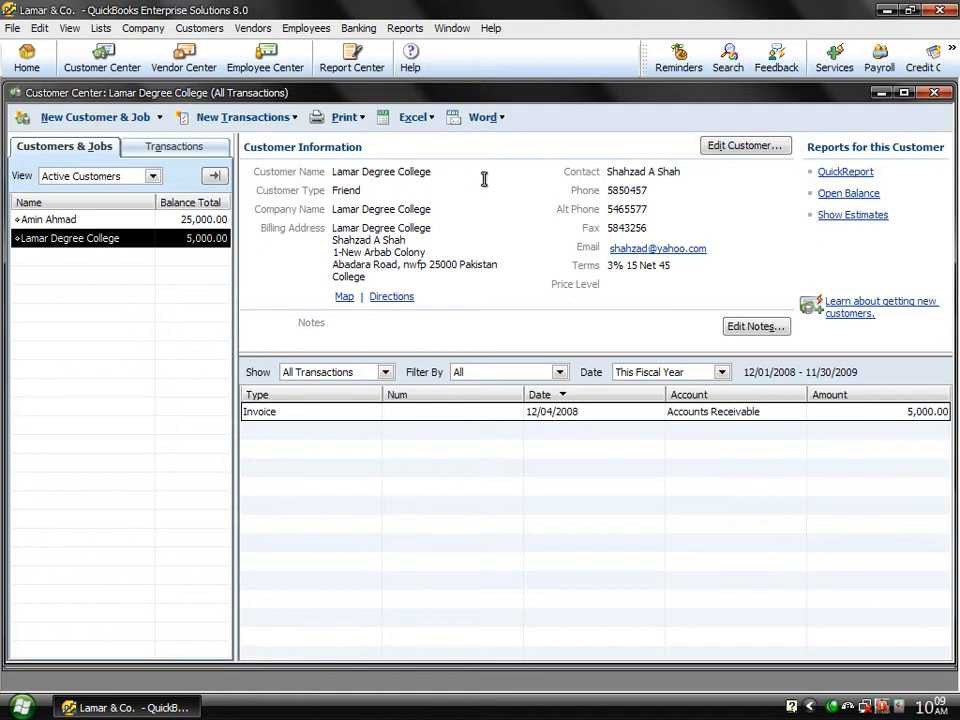
pyautogui.click(932, 93)
pyautogui.click(930, 95)
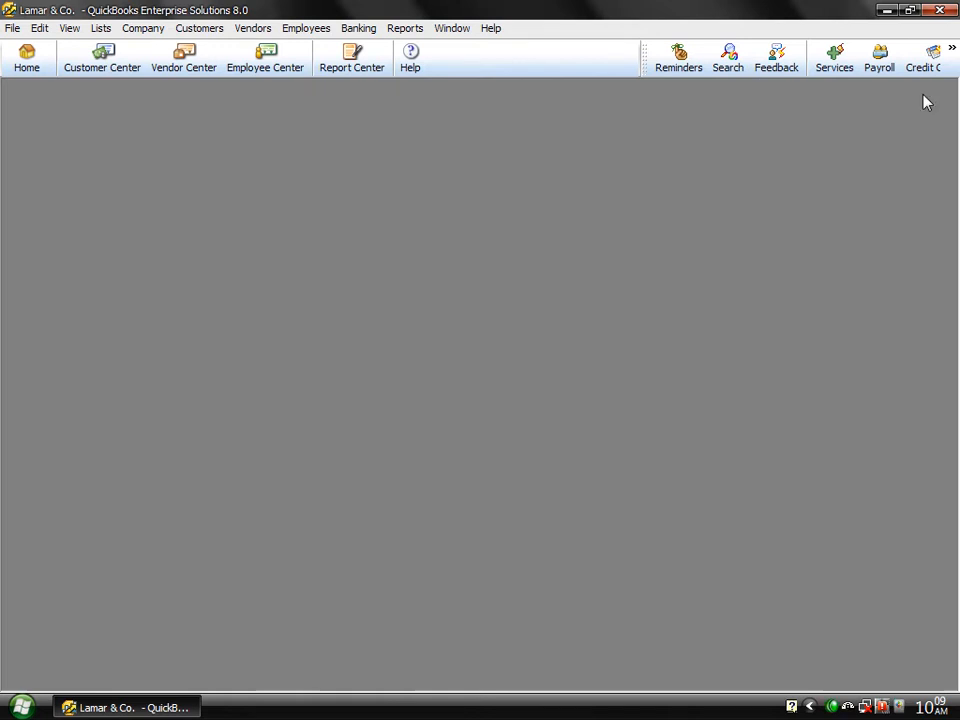
# Start a new estimate and choose Lamar Degree College as its customer.
pyautogui.click(198, 33)
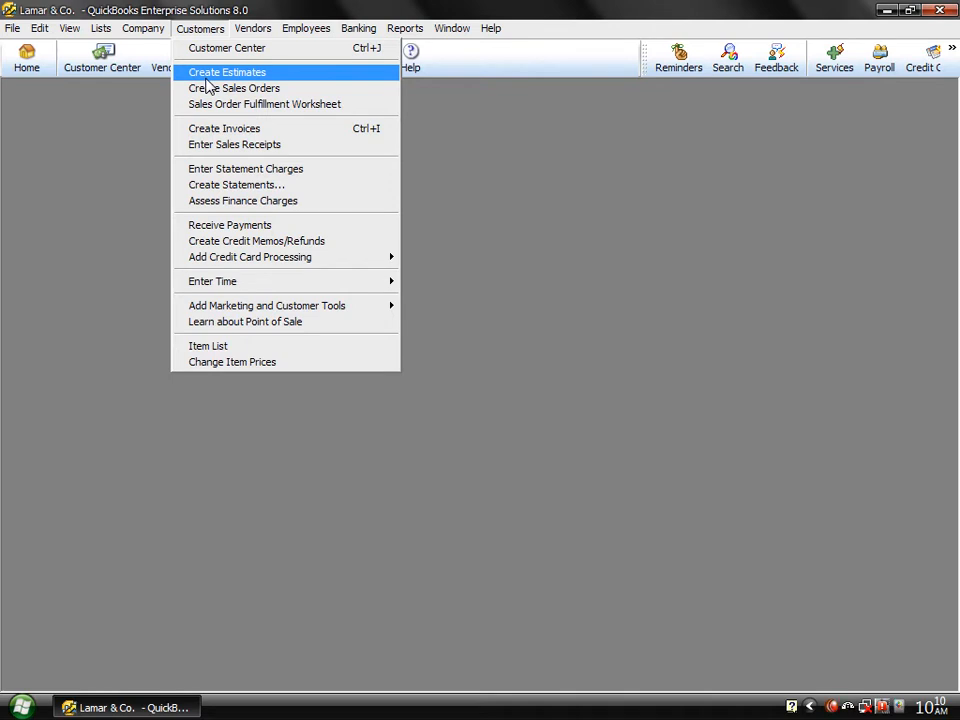
pyautogui.click(208, 80)
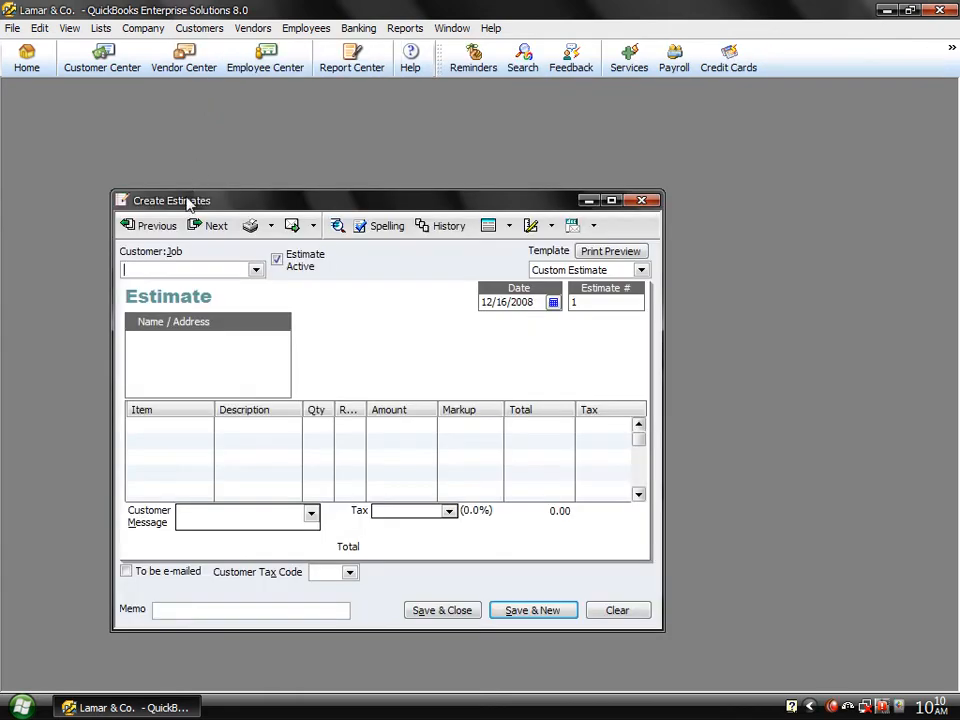
pyautogui.moveTo(188, 203); pyautogui.dragTo(225, 117)
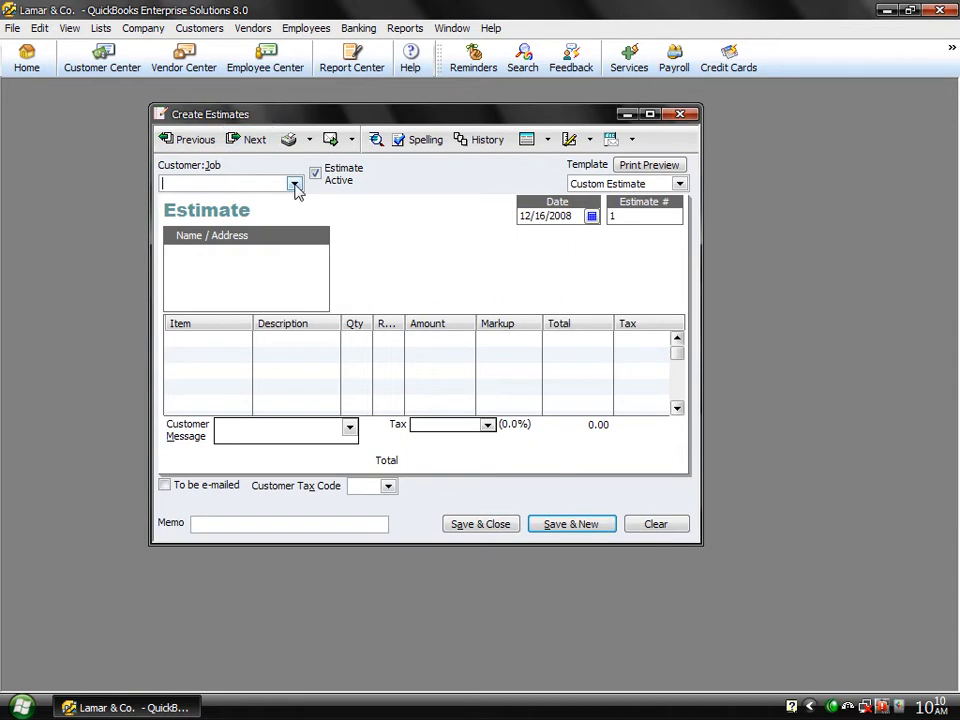
pyautogui.click(294, 185)
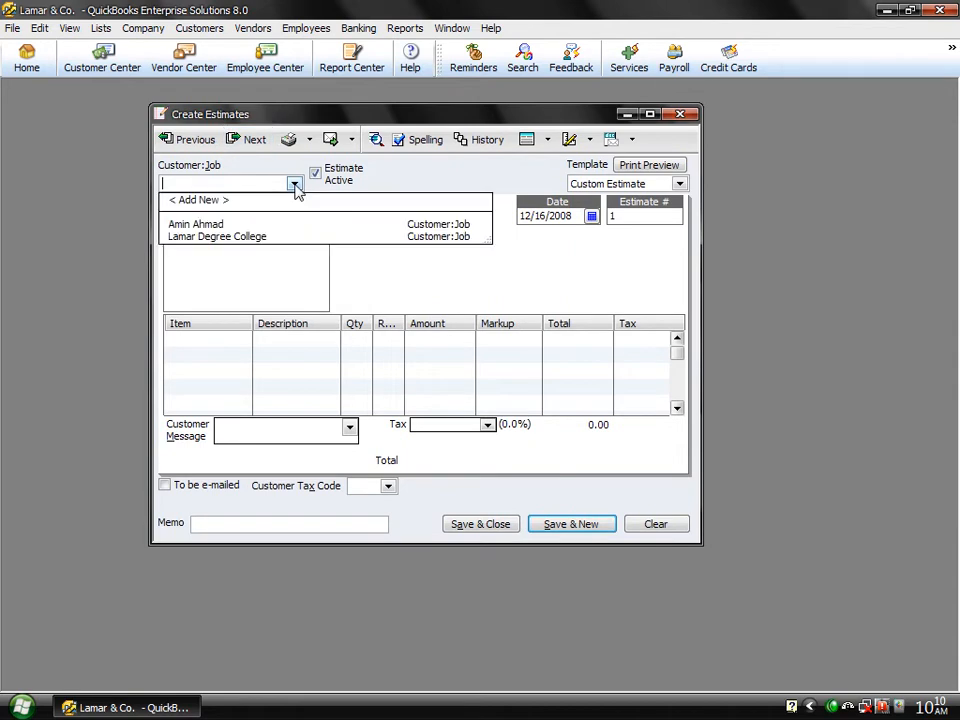
pyautogui.click(200, 226)
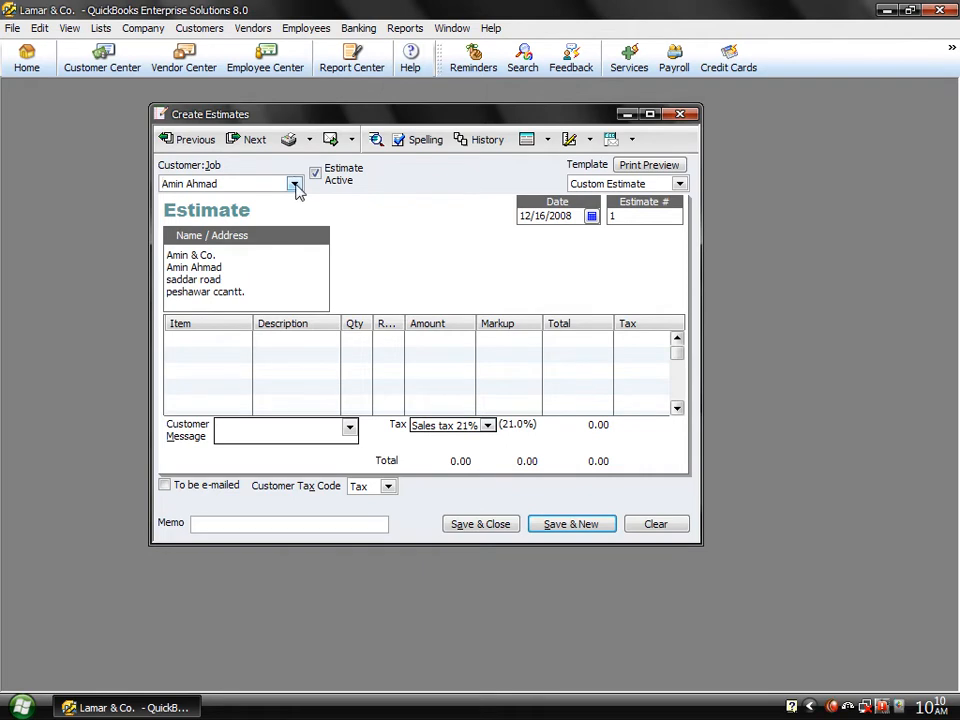
pyautogui.click(294, 184)
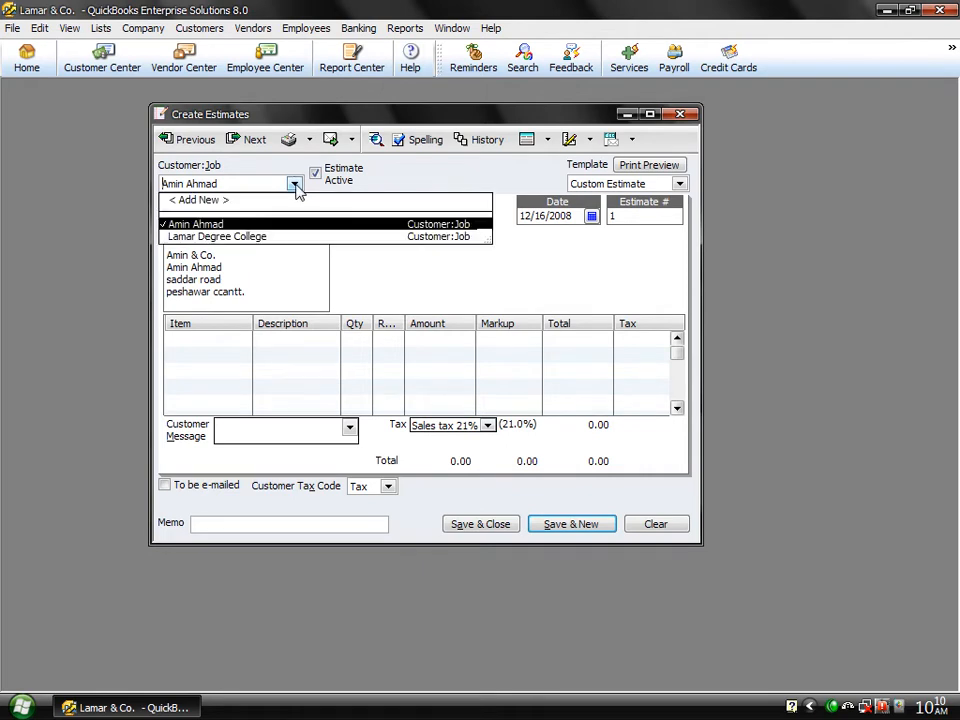
pyautogui.click(267, 238)
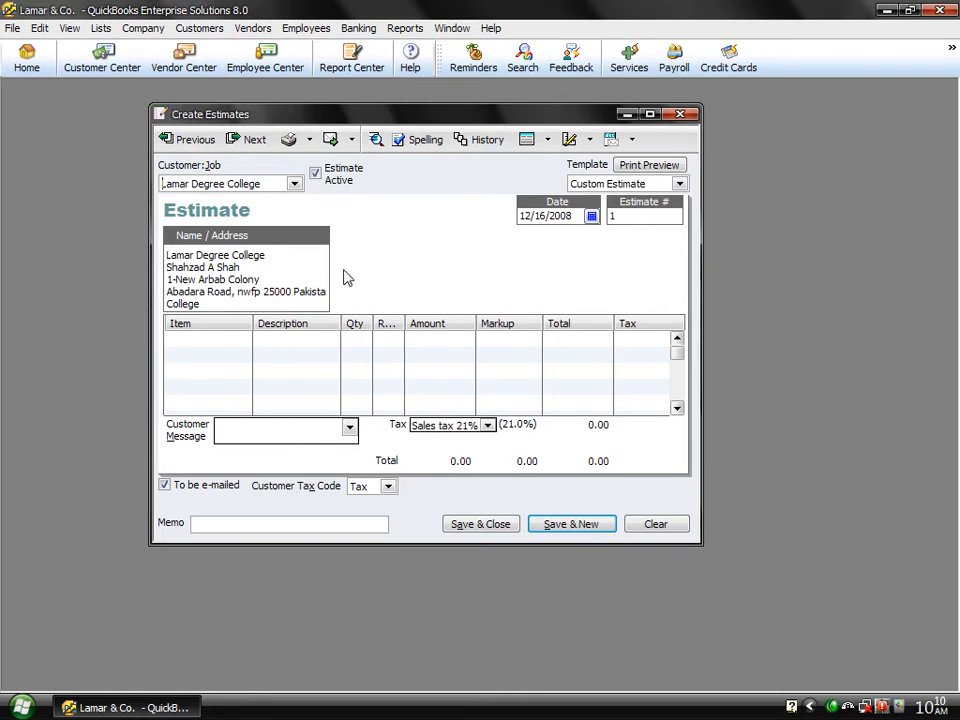
# Add the CPU inventory part to the first line of the estimate.
pyautogui.click(244, 341)
pyautogui.click(245, 344)
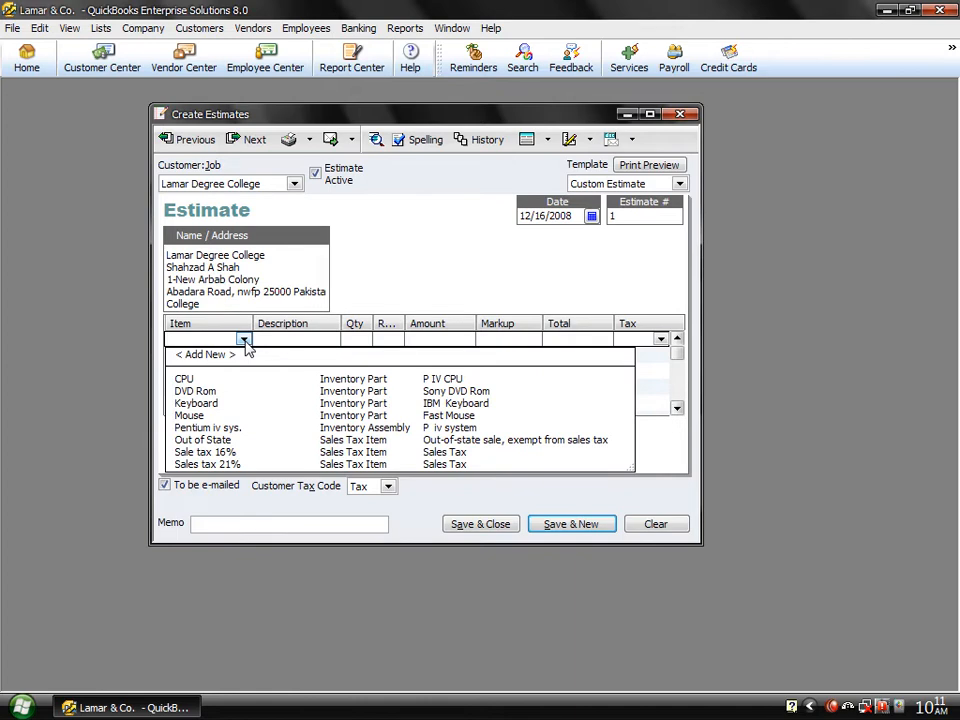
pyautogui.click(209, 380)
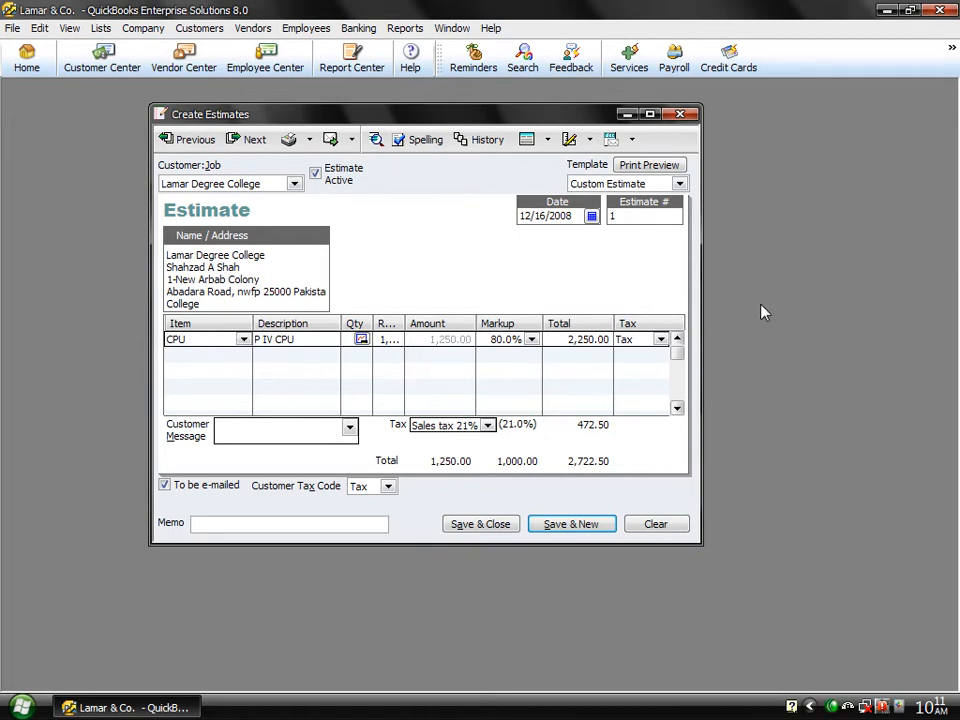
# Switch the CPU line's tax code to Non and back to Tax.
pyautogui.click(660, 340)
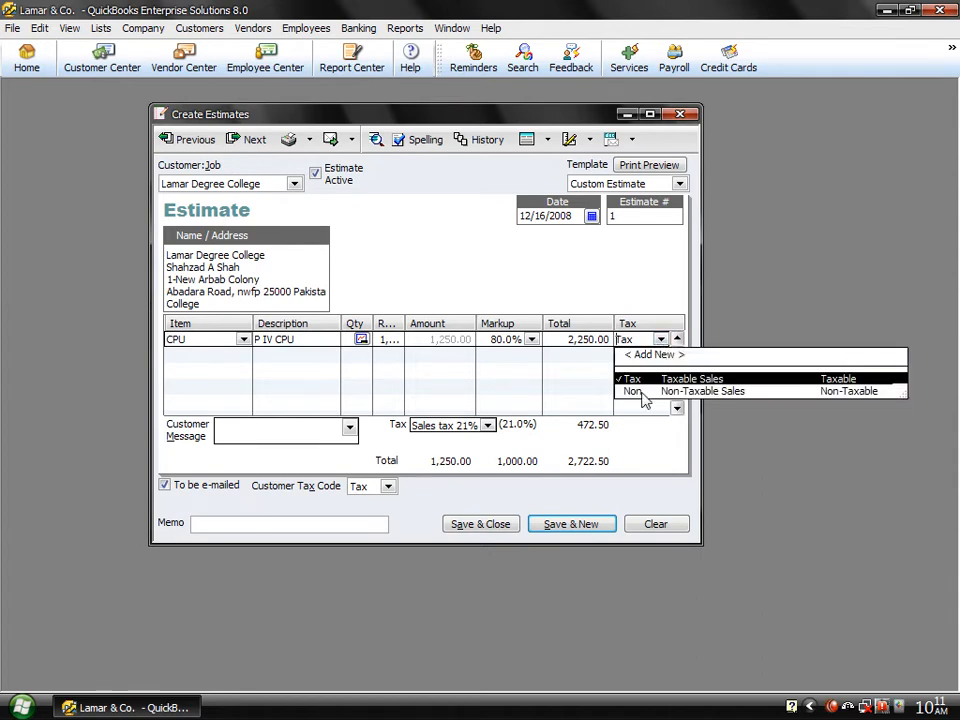
pyautogui.click(643, 392)
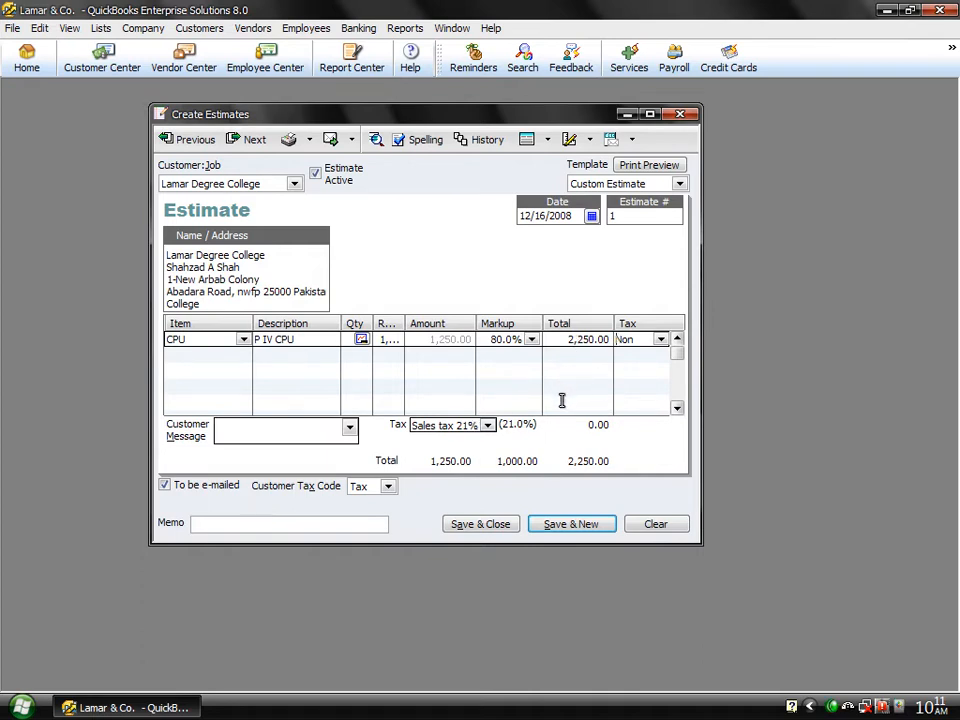
pyautogui.click(661, 340)
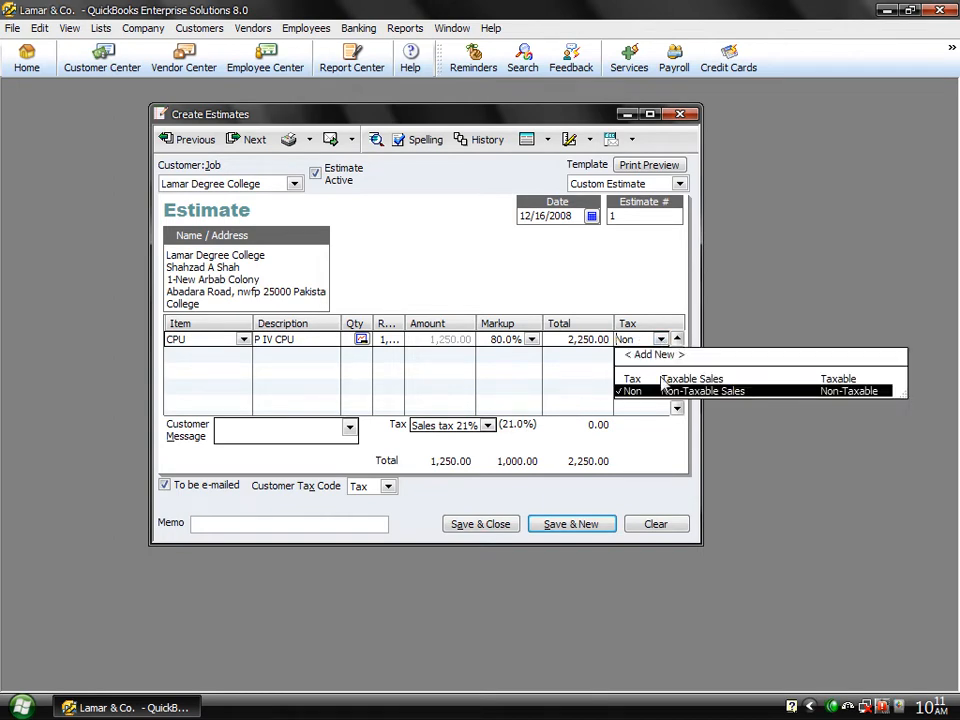
pyautogui.click(662, 379)
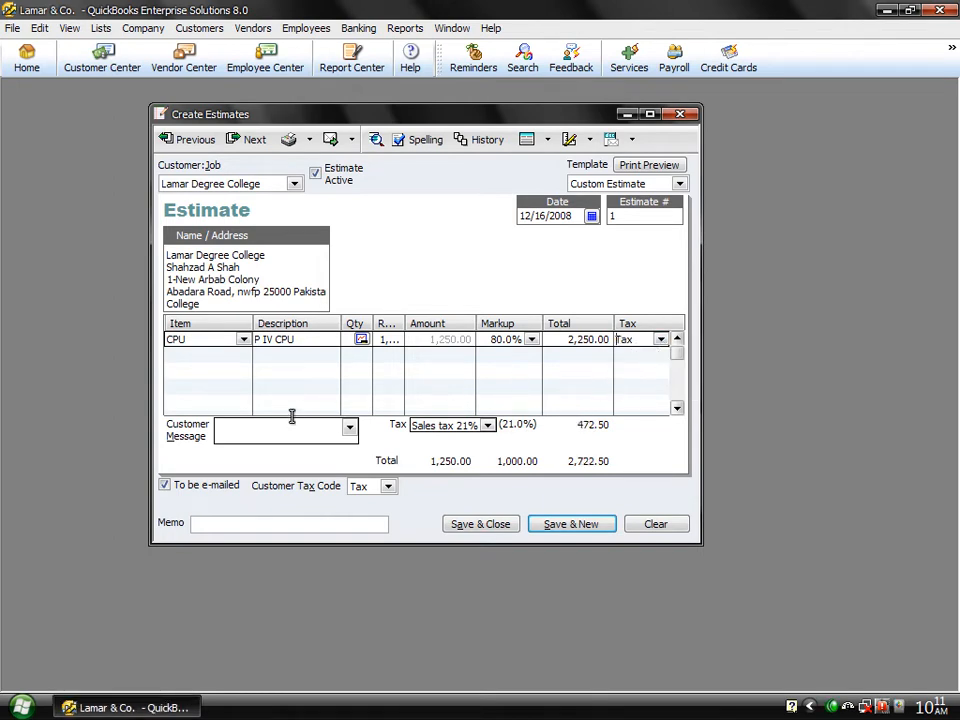
# Set the CPU quantity to 12, widen the estimate window and narrow the Description column.
pyautogui.click(347, 338)
pyautogui.write('12')
pyautogui.moveTo(702, 387); pyautogui.dragTo(949, 386)
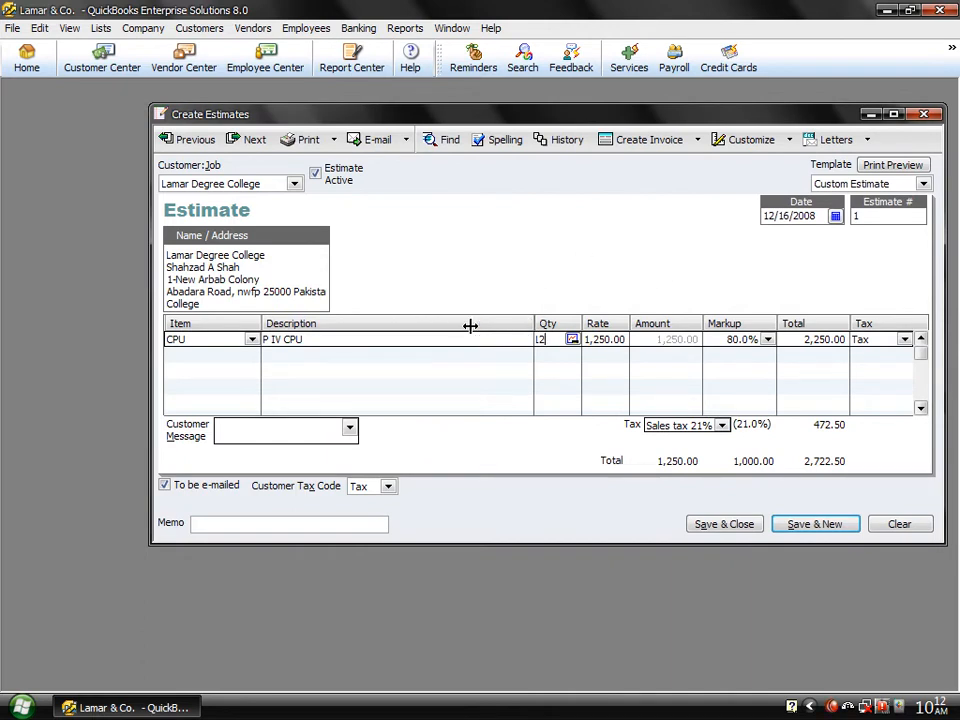
pyautogui.moveTo(531, 325); pyautogui.dragTo(418, 326)
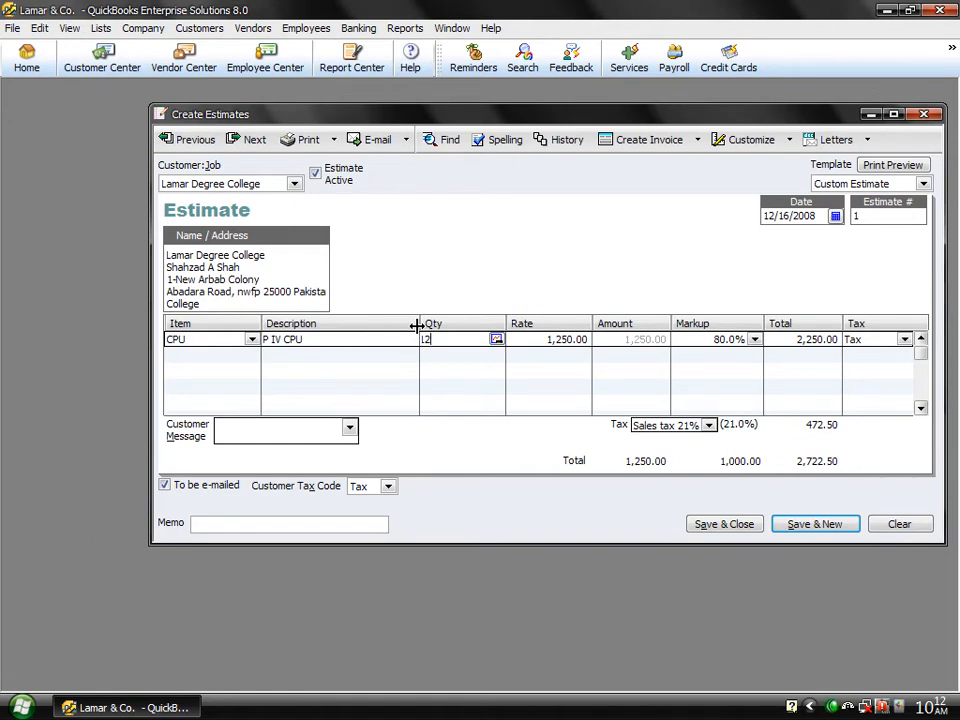
# Add DVD Rom as the second estimate line with a quantity of 12.
pyautogui.click(251, 357)
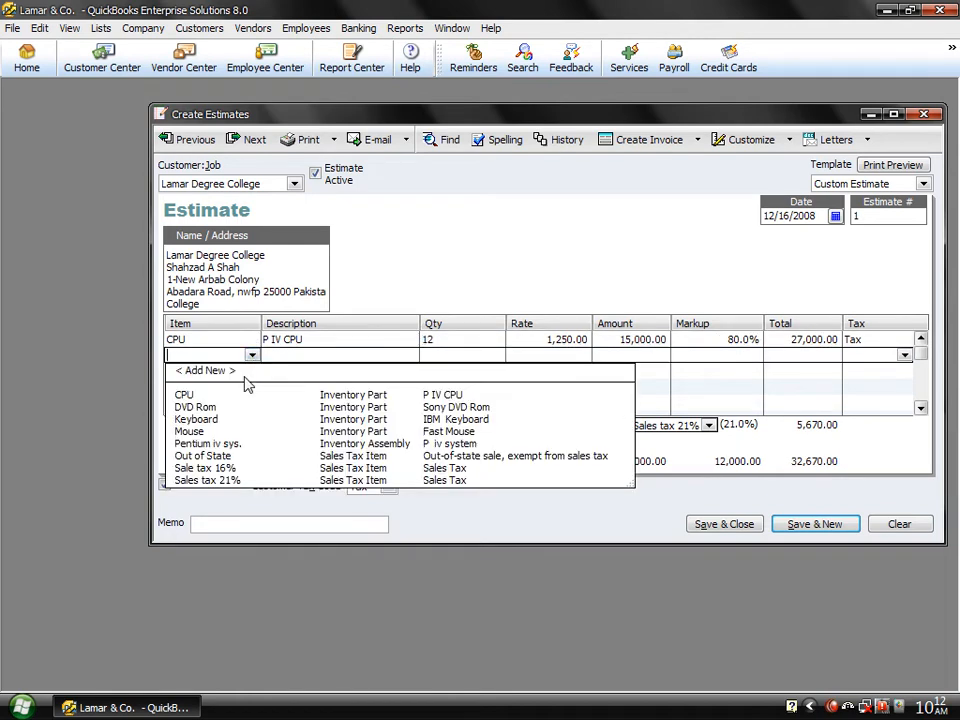
pyautogui.click(204, 408)
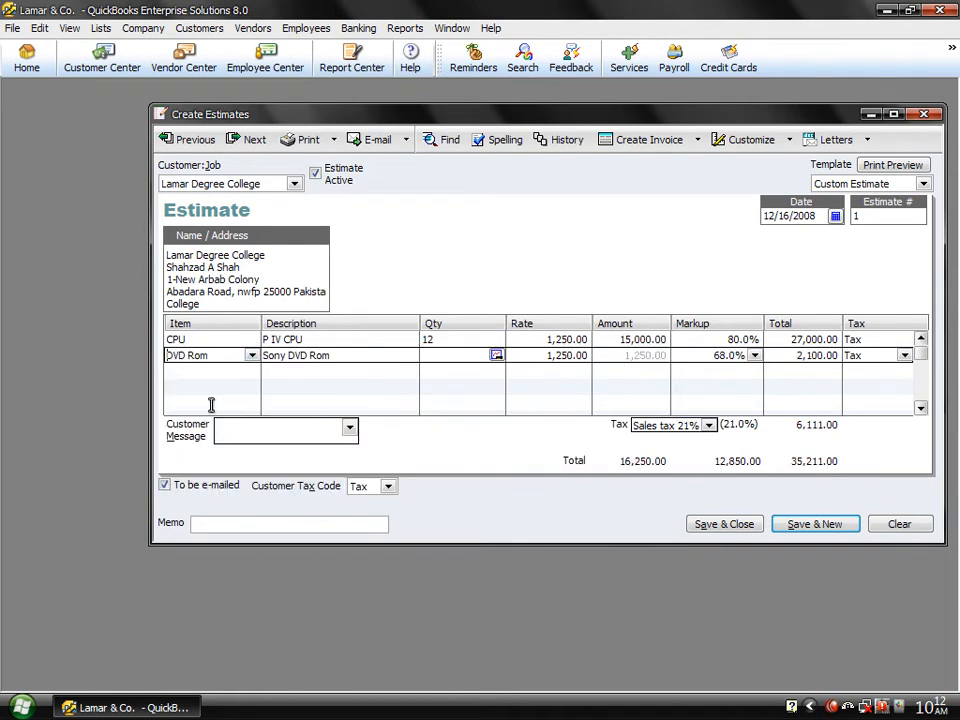
pyautogui.write('12')
# Add the Keyboard and Mouse inventory parts as the third and fourth estimate lines.
pyautogui.click(253, 371)
pyautogui.click(253, 371)
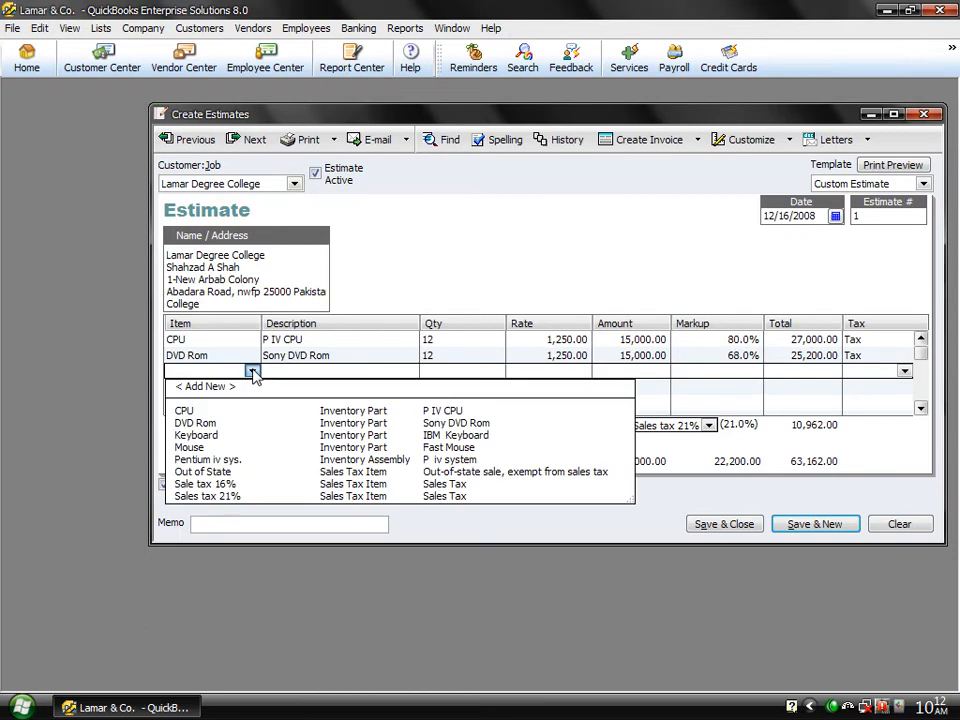
pyautogui.click(197, 436)
pyautogui.click(253, 388)
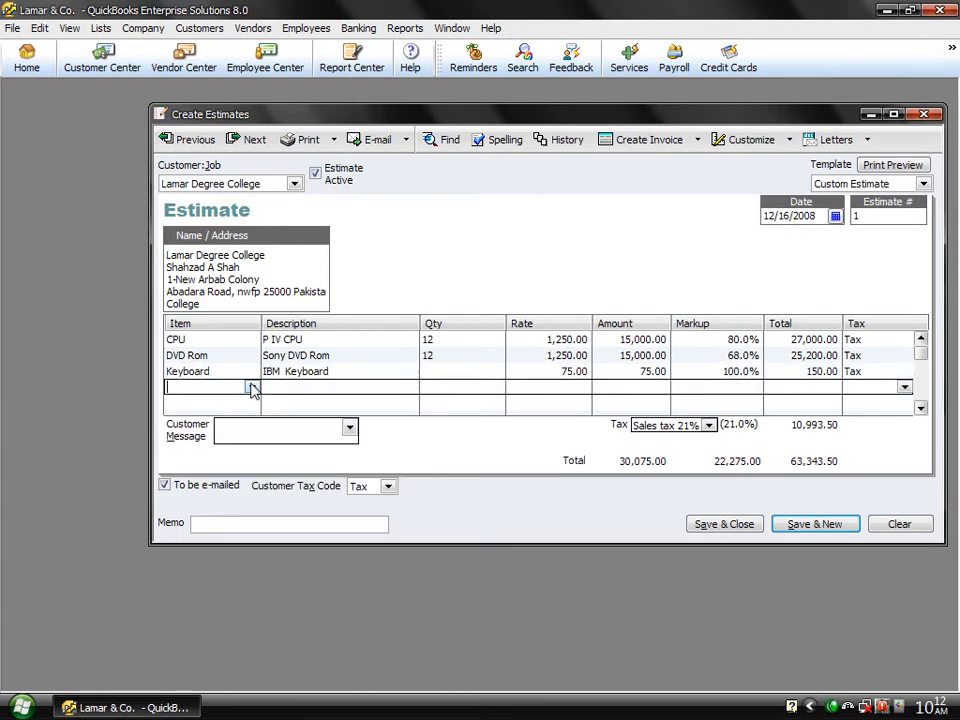
pyautogui.click(253, 388)
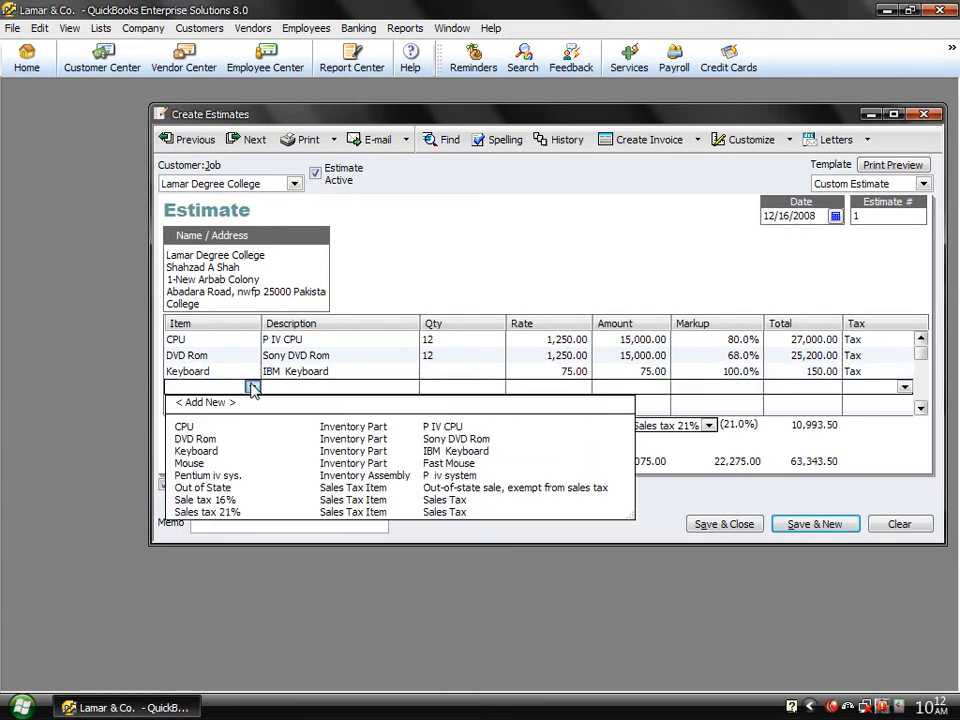
pyautogui.click(198, 465)
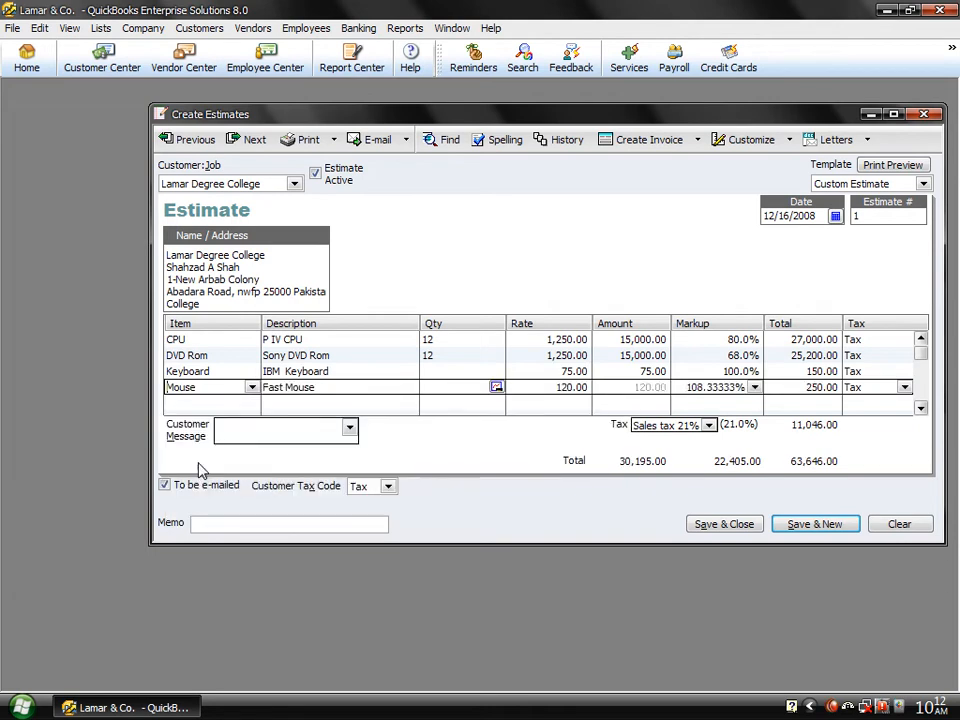
# Set the quantity to 15 on both the Keyboard and Mouse lines.
pyautogui.click(427, 371)
pyautogui.write('15')
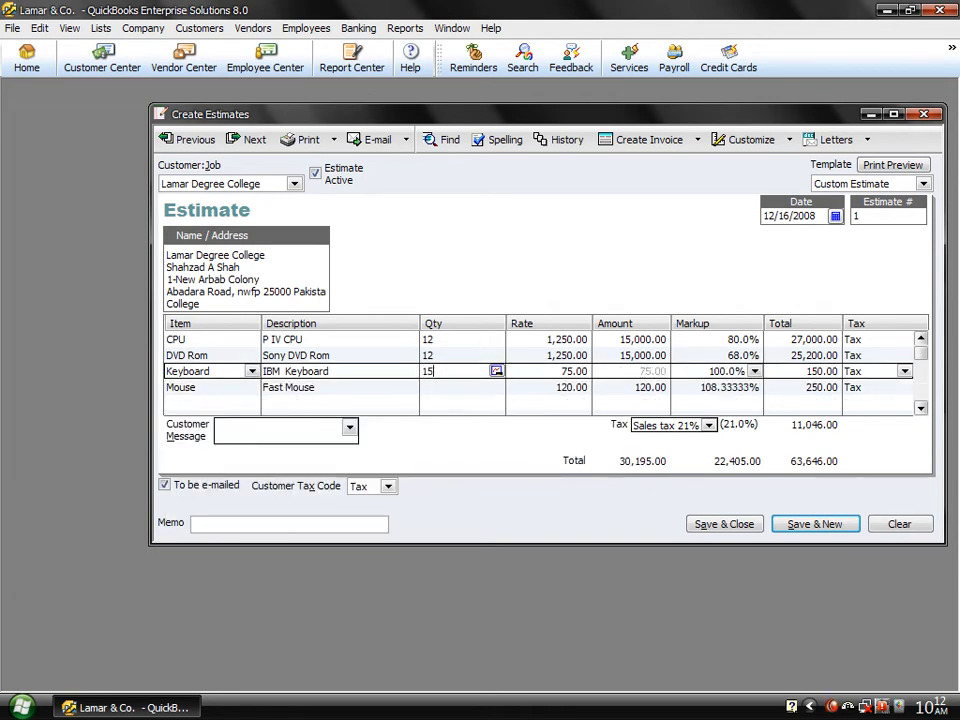
pyautogui.press('Down')
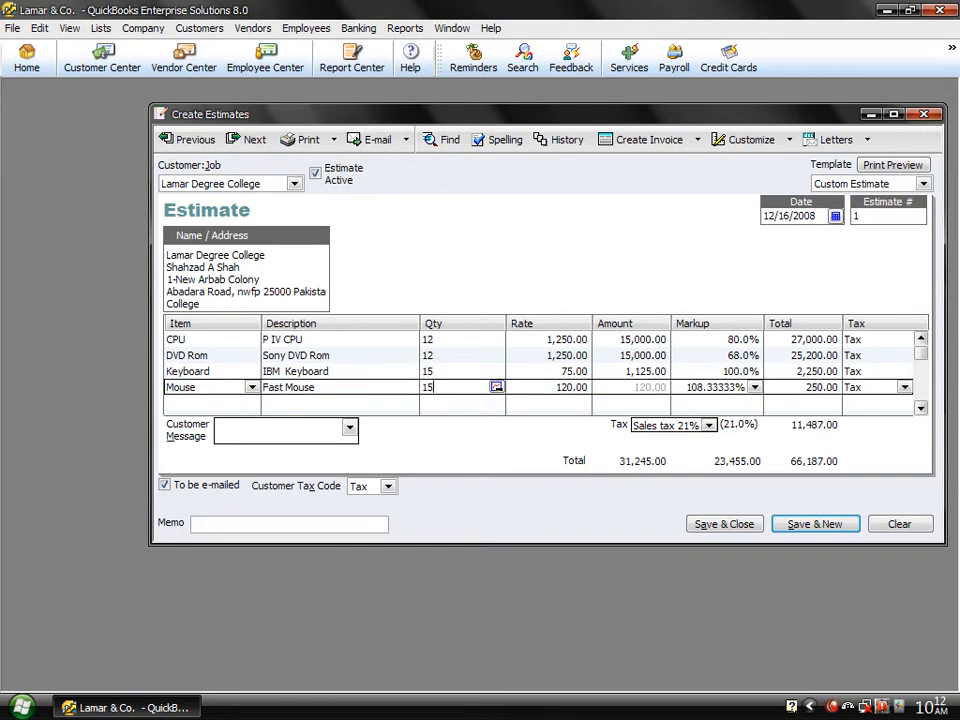
pyautogui.click(427, 371)
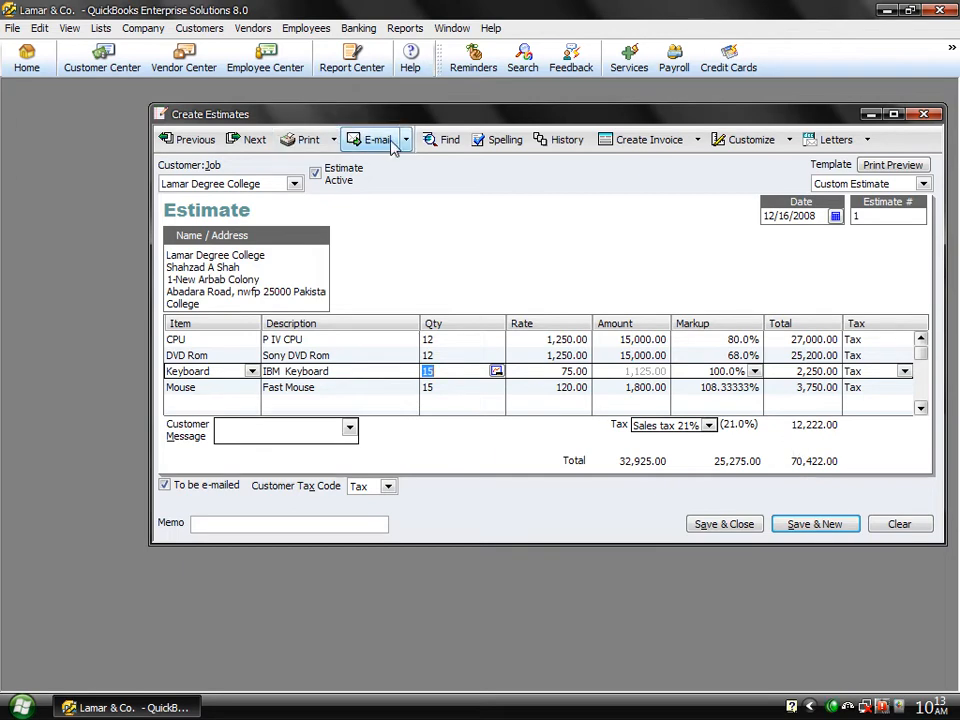
# Open the print preview of the estimate, ignoring all flagged spellings, and examine the page enlarged.
pyautogui.click(335, 142)
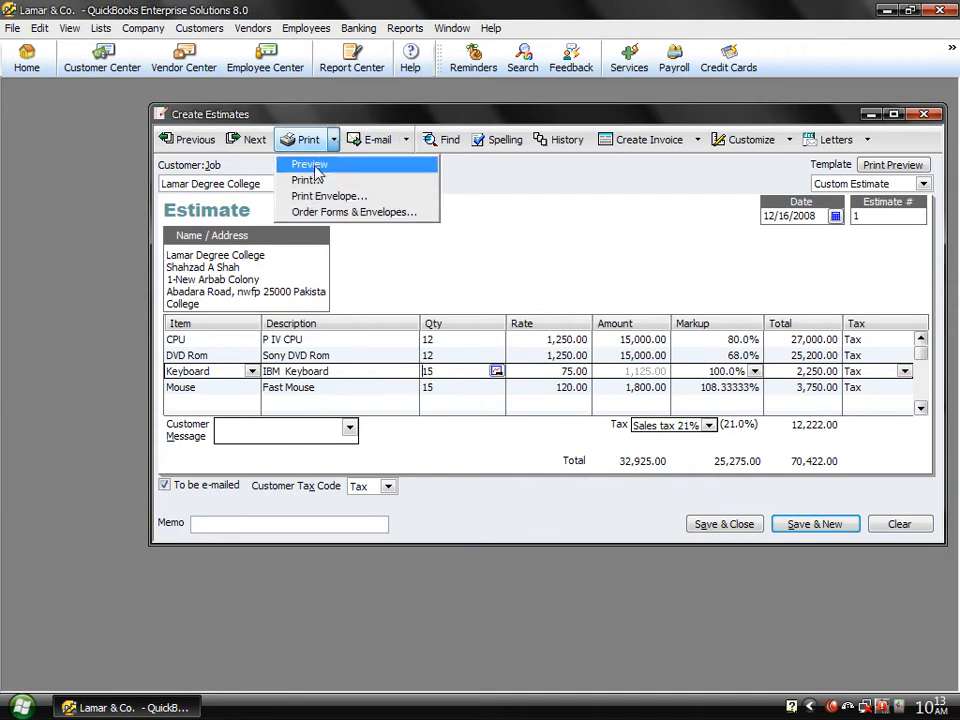
pyautogui.click(316, 166)
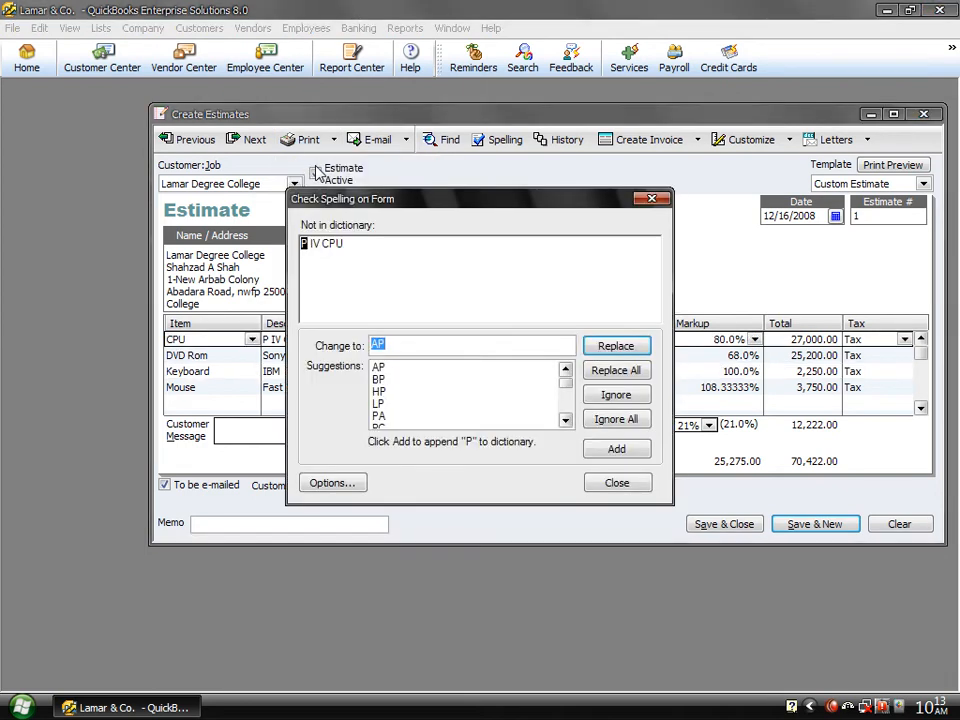
pyautogui.click(624, 424)
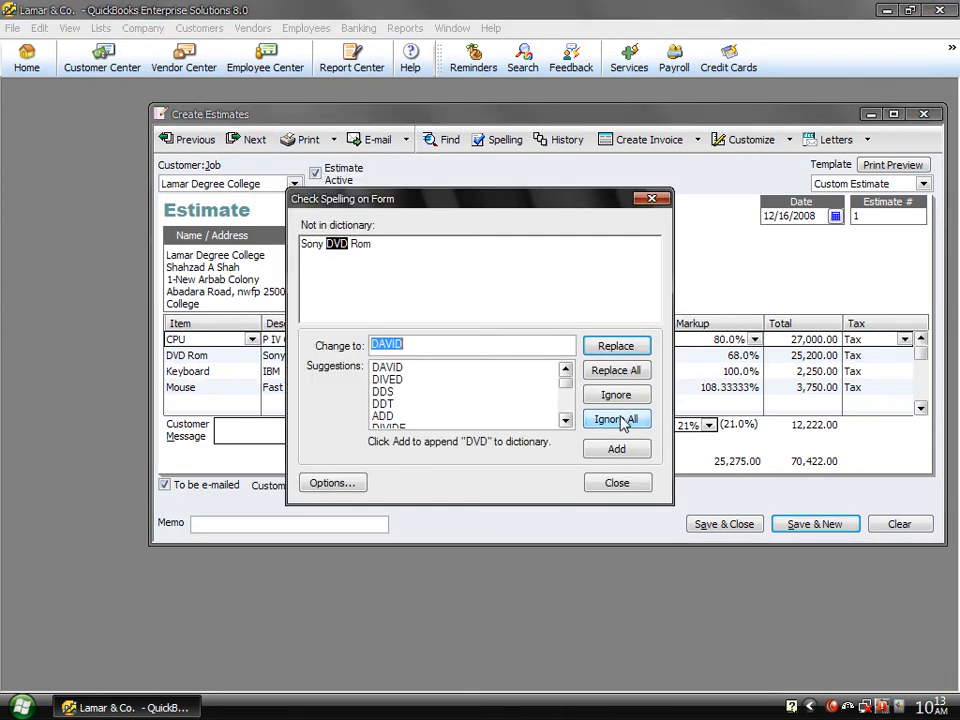
pyautogui.click(621, 418)
pyautogui.click(621, 418)
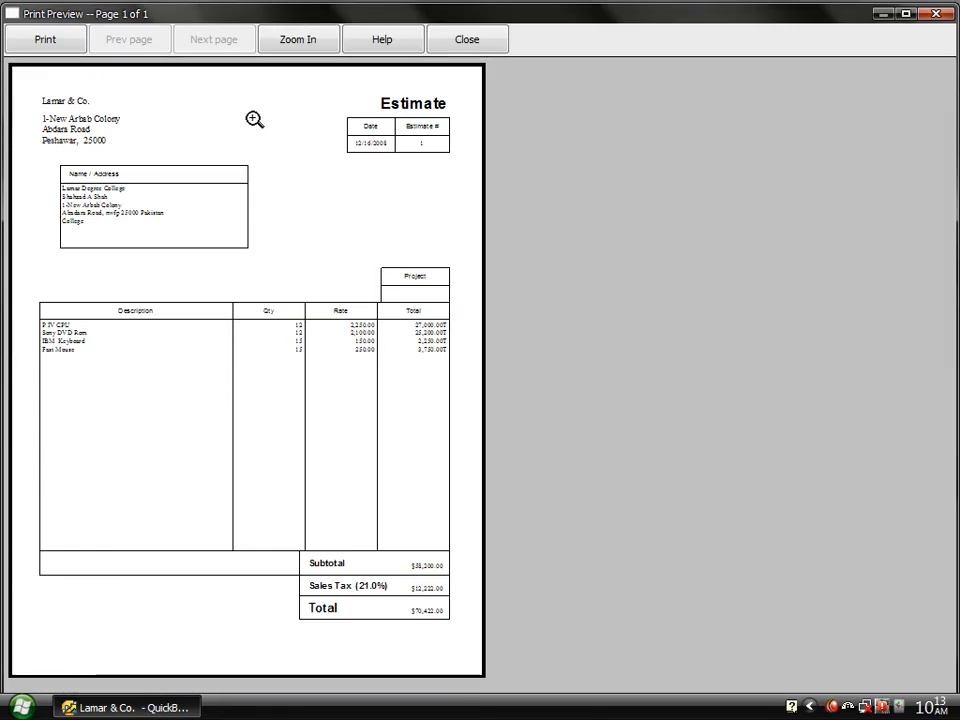
pyautogui.click(250, 116)
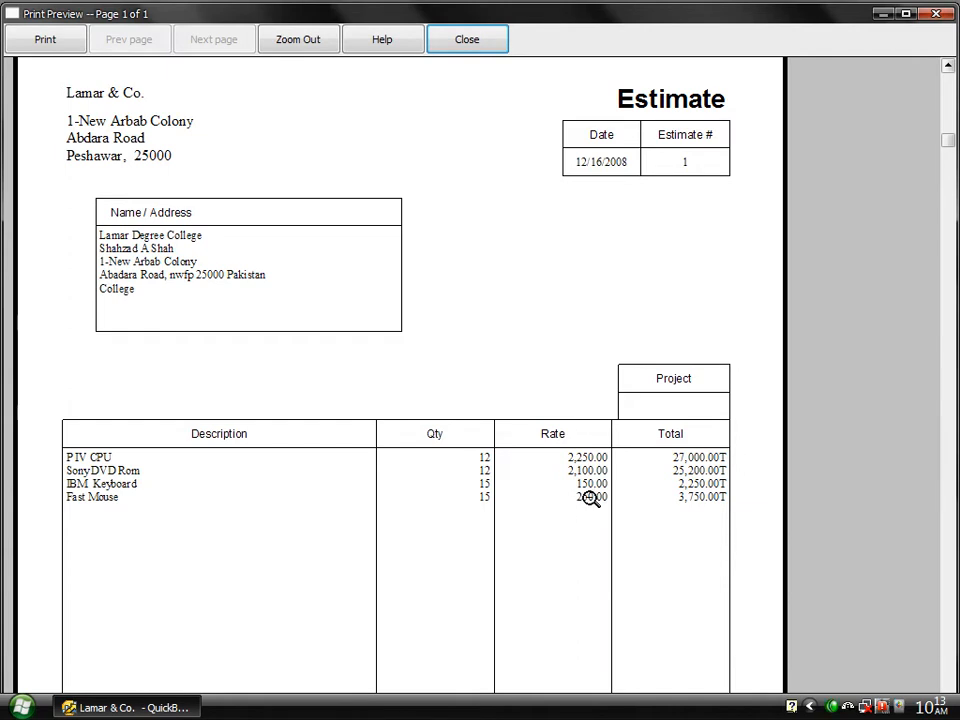
pyautogui.click(589, 496)
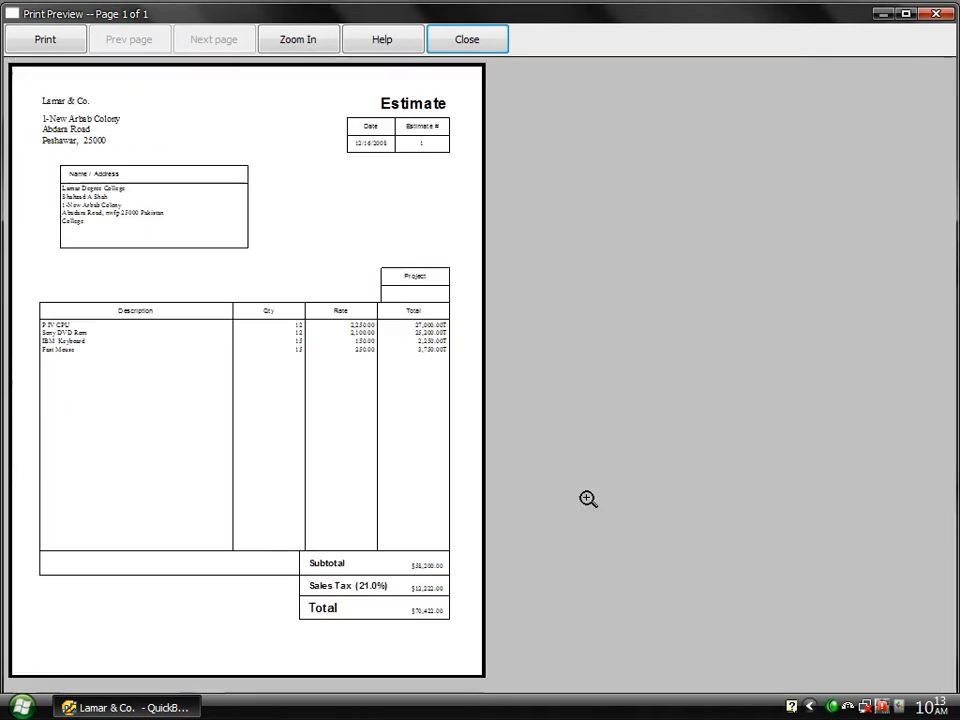
# Examine the subtotal, sales tax and total on the enlarged estimate preview, and close the preview.
pyautogui.click(398, 592)
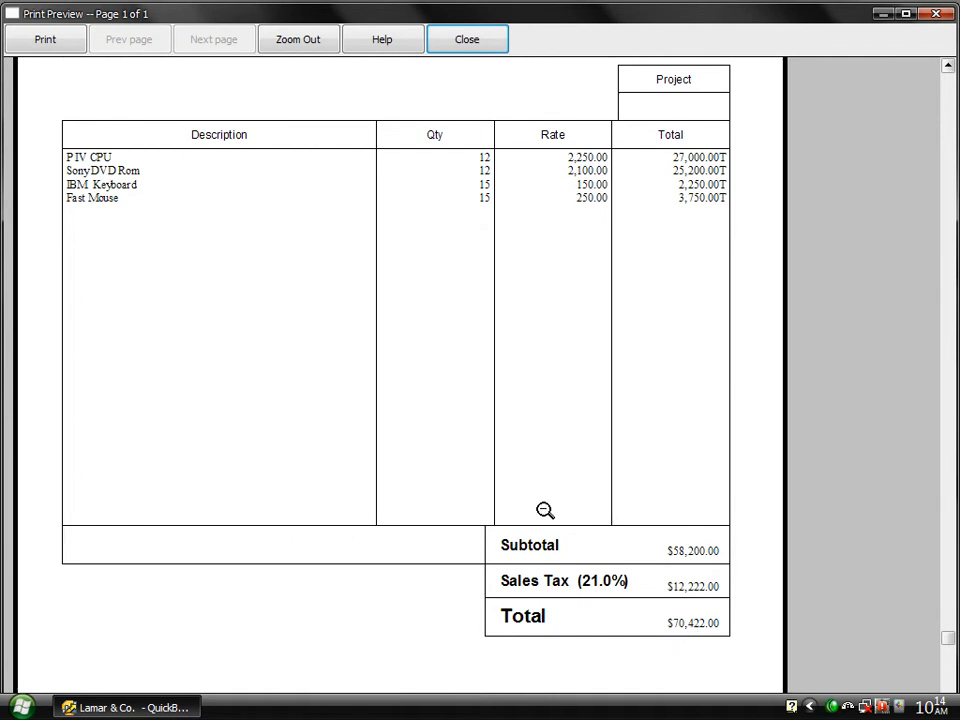
pyautogui.click(544, 510)
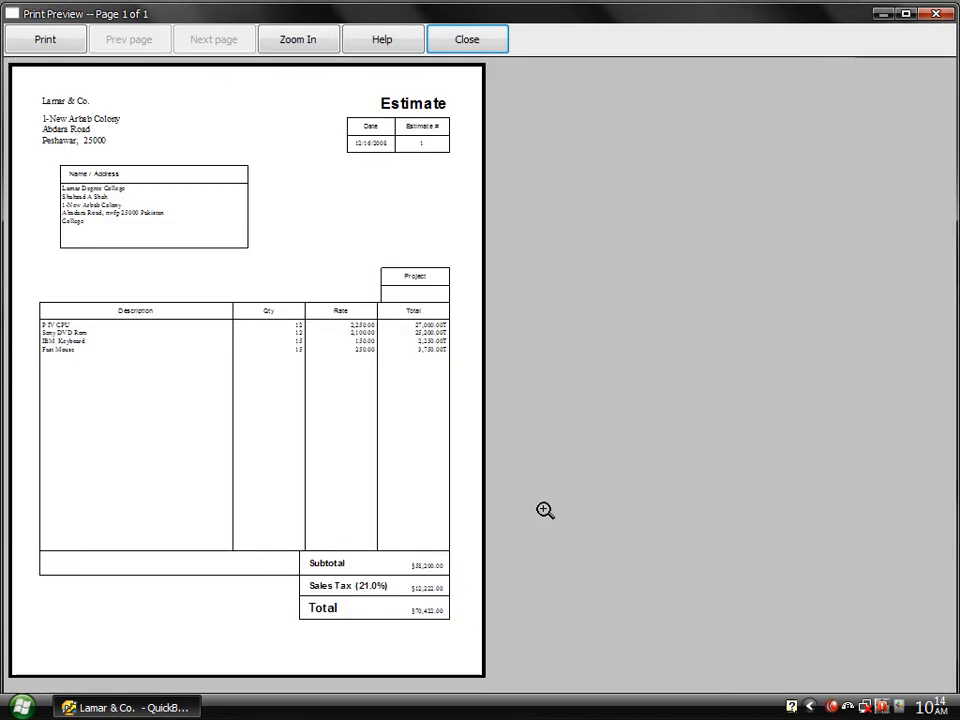
pyautogui.click(444, 51)
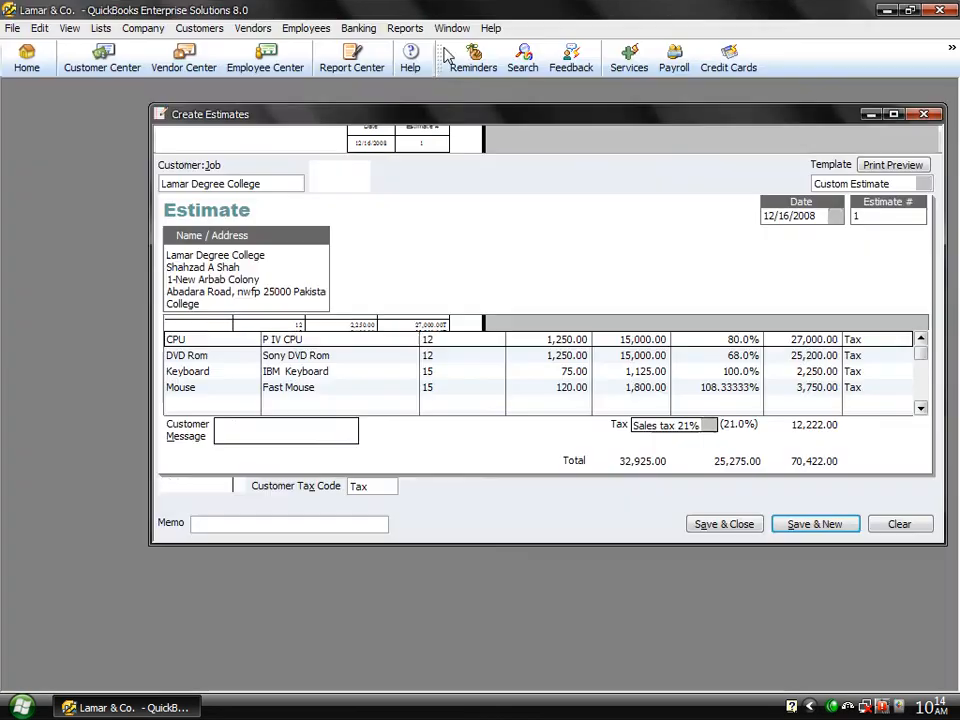
# Save and close the Lamar Degree College estimate, ignoring all flagged spellings.
pyautogui.click(712, 526)
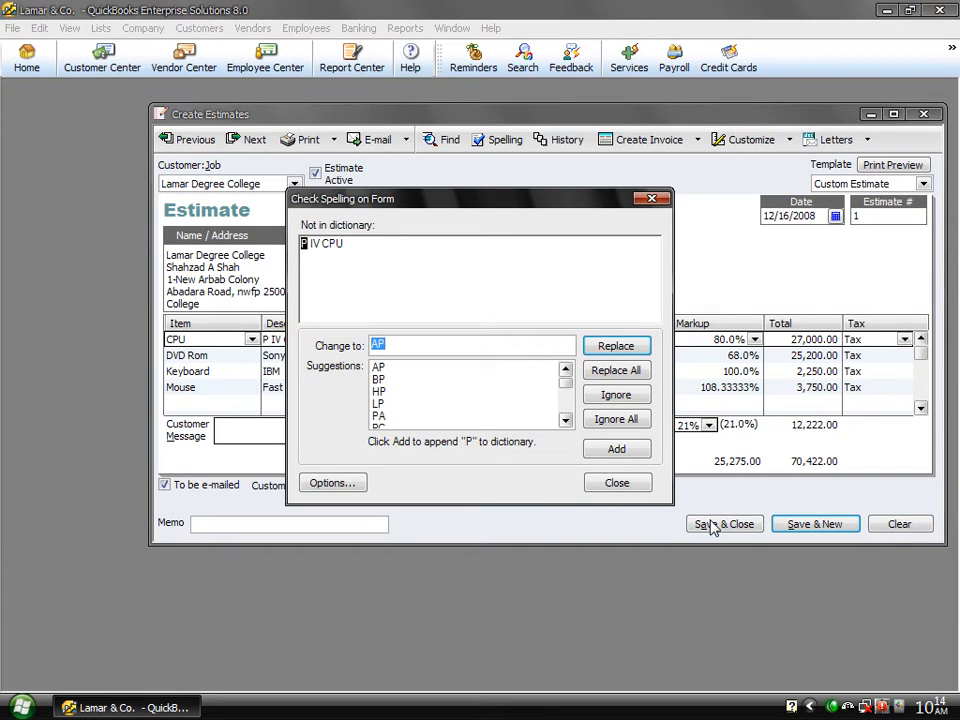
pyautogui.click(615, 423)
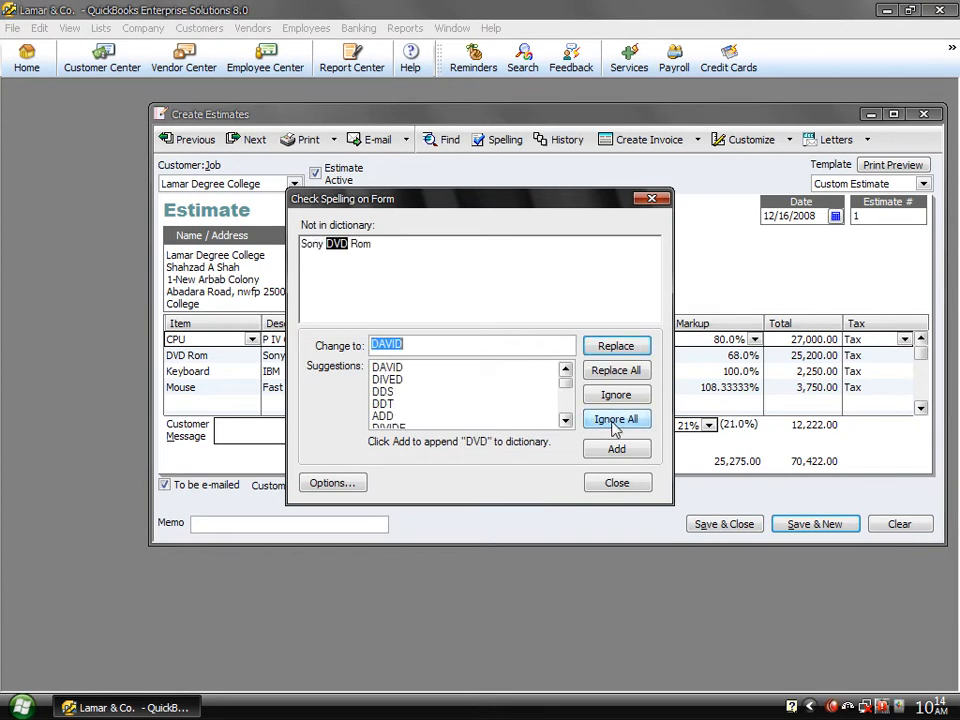
pyautogui.click(615, 421)
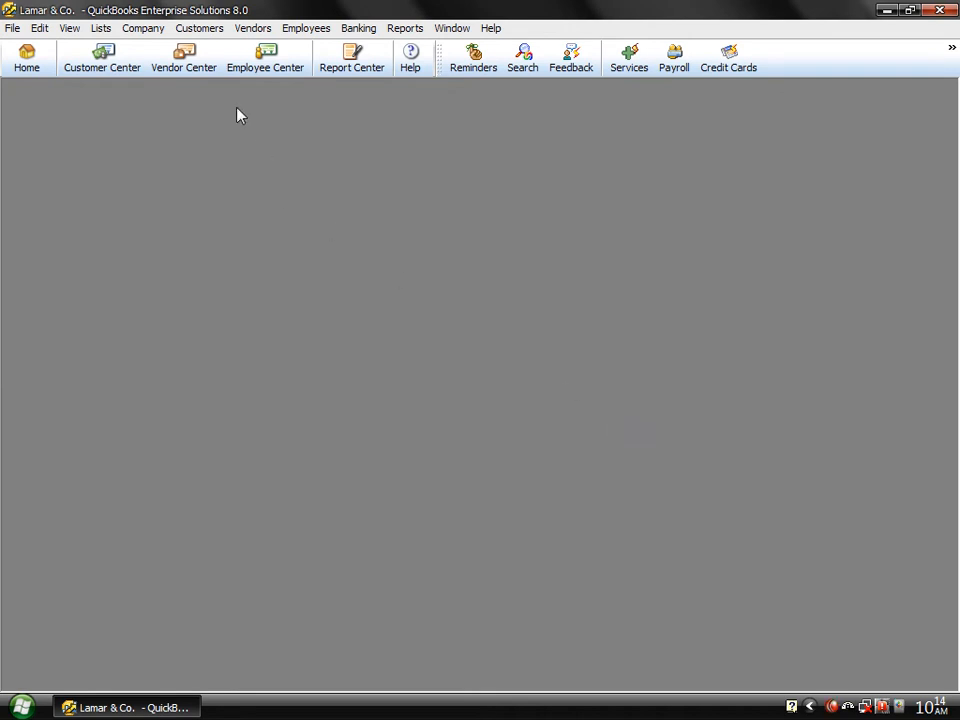
# Open a new sales order form, move its window up and widen it to show the full toolbar.
pyautogui.click(196, 28)
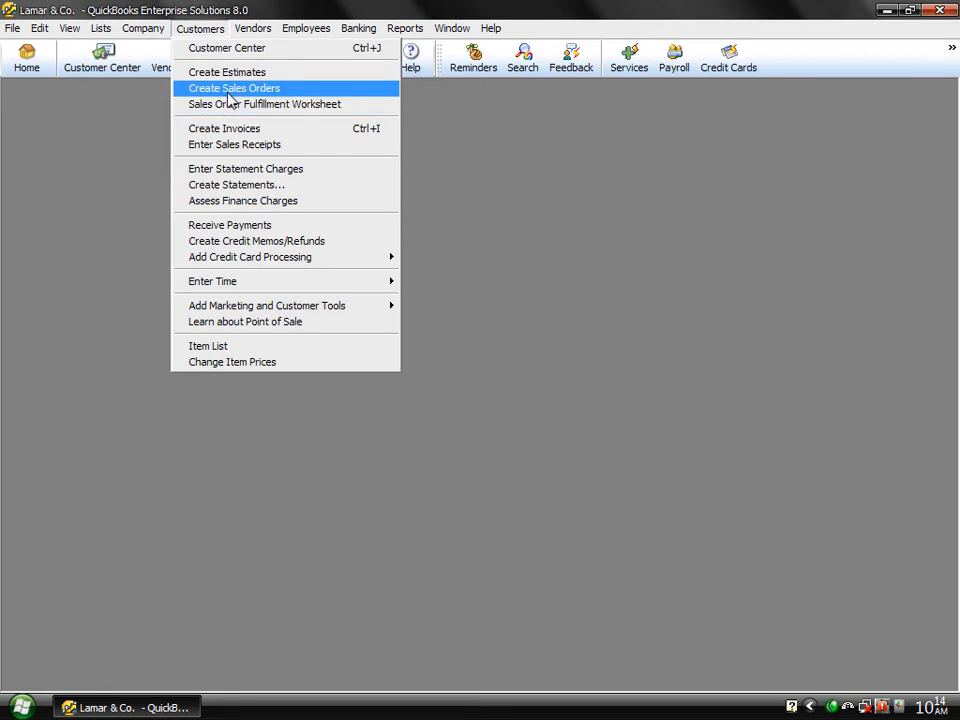
pyautogui.moveTo(246, 35)
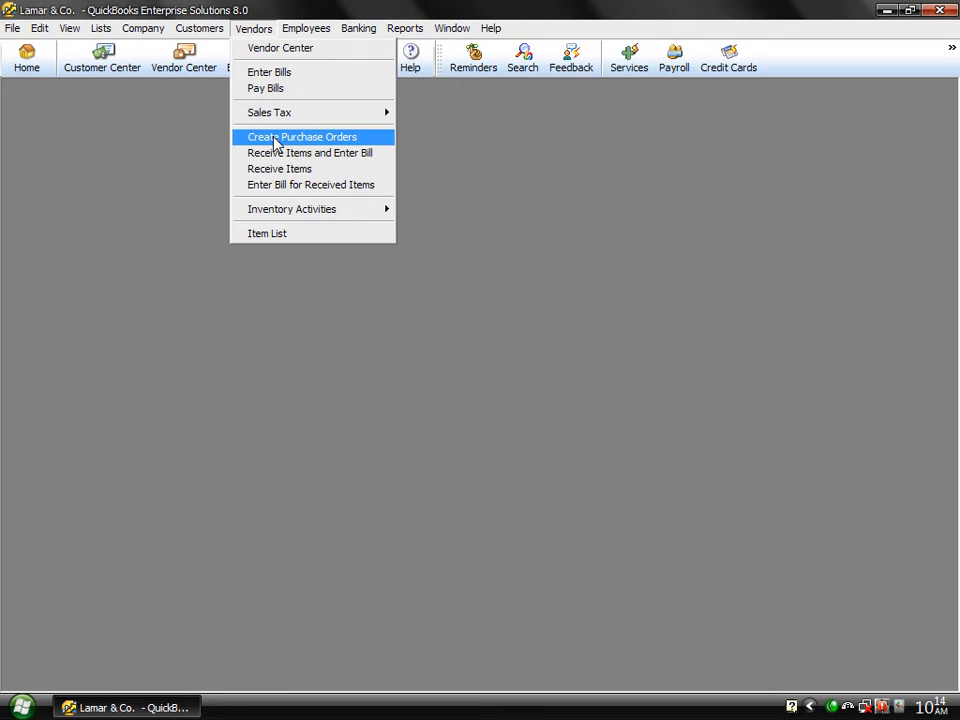
pyautogui.moveTo(199, 32)
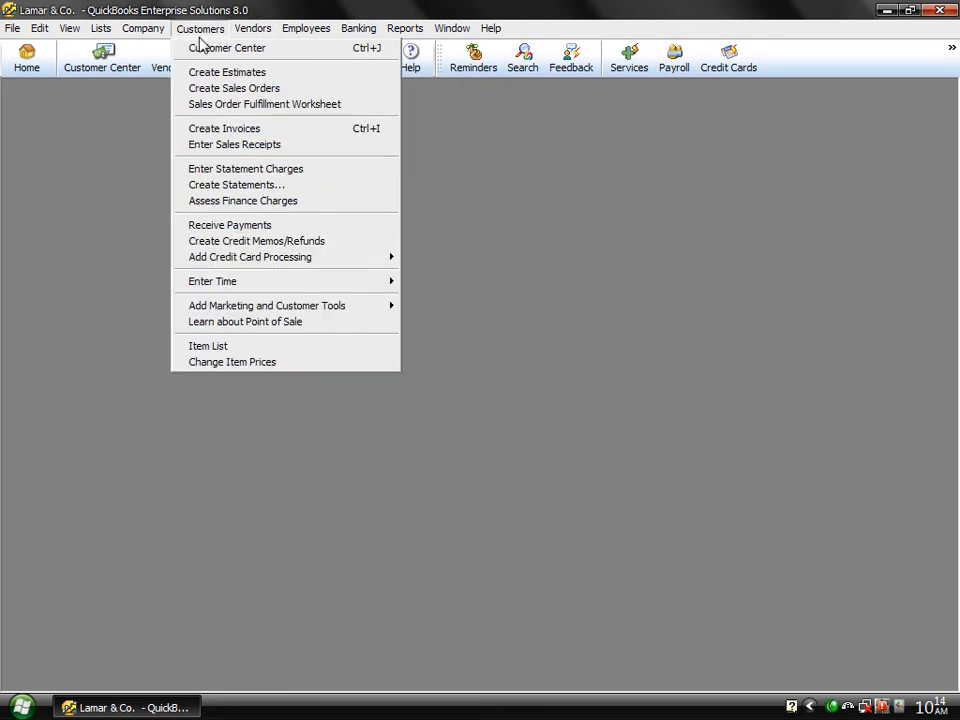
pyautogui.click(213, 97)
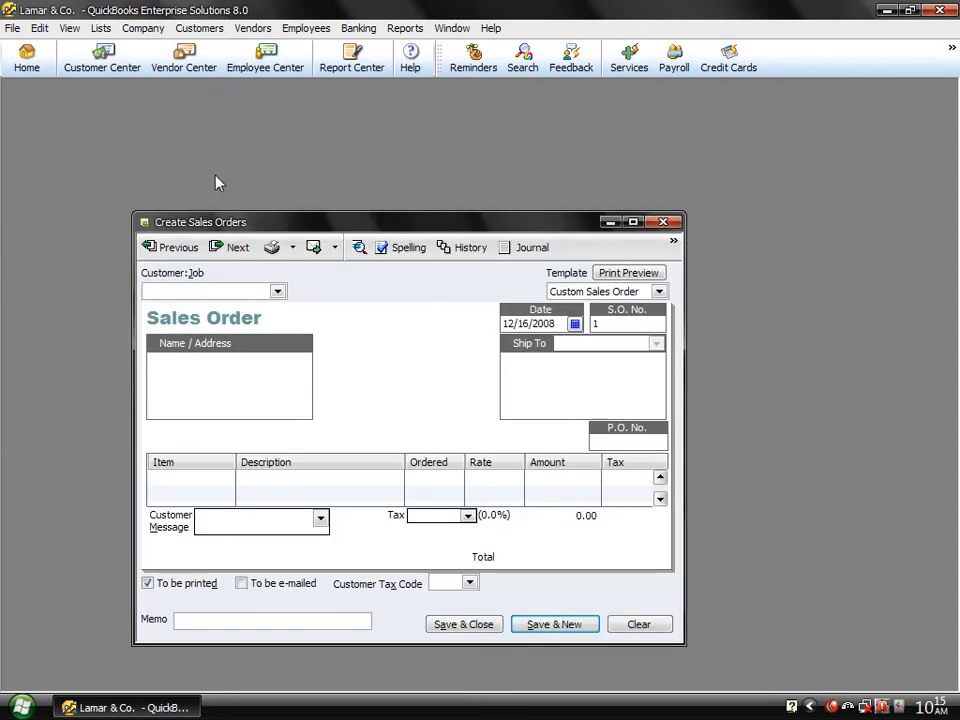
pyautogui.moveTo(216, 229); pyautogui.dragTo(214, 99)
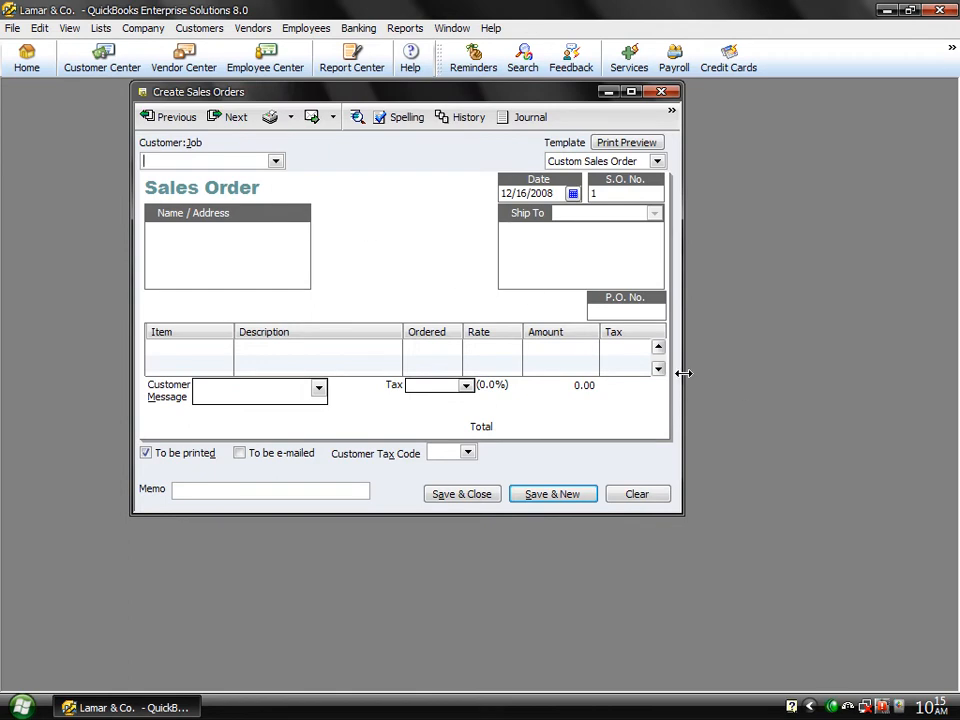
pyautogui.moveTo(681, 379); pyautogui.dragTo(892, 379)
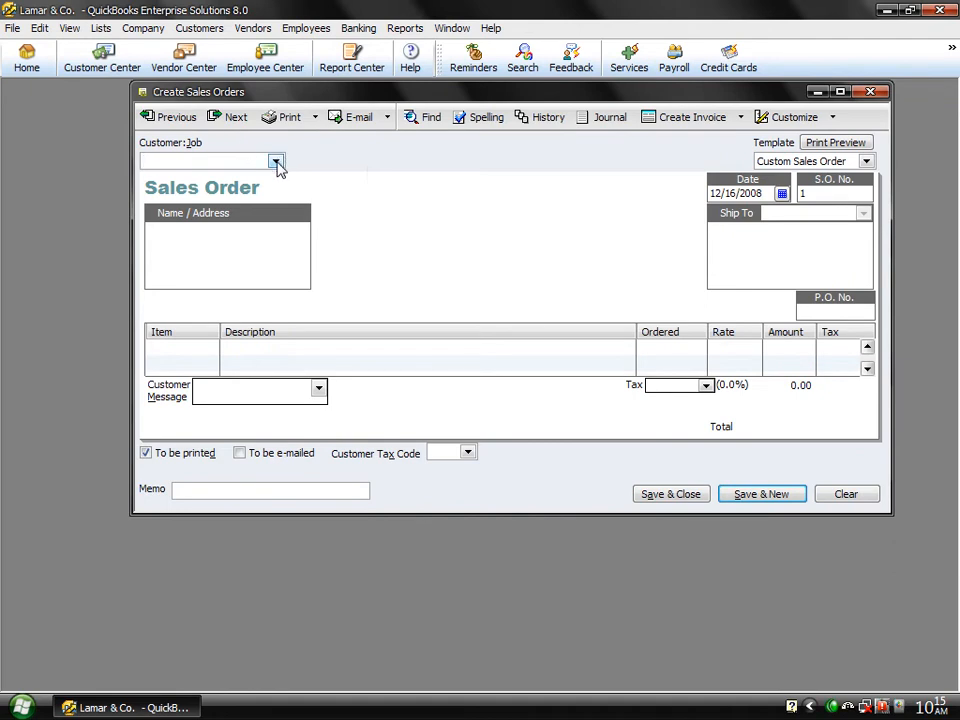
# Select the Amin & Co. customer for the sales order and lengthen the window to show more item lines.
pyautogui.click(276, 162)
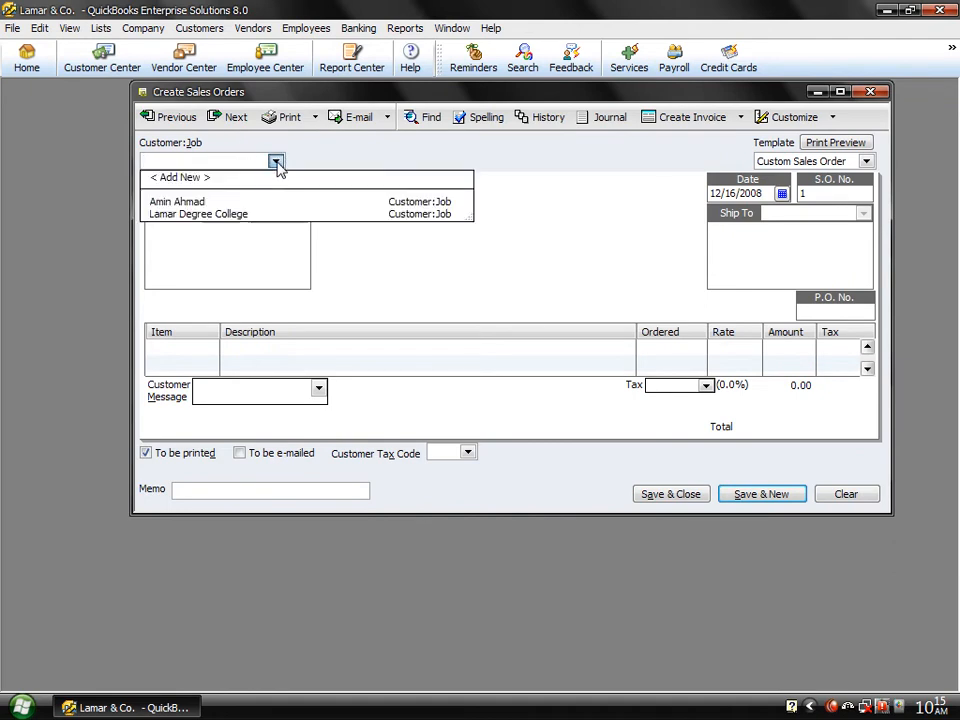
pyautogui.click(175, 202)
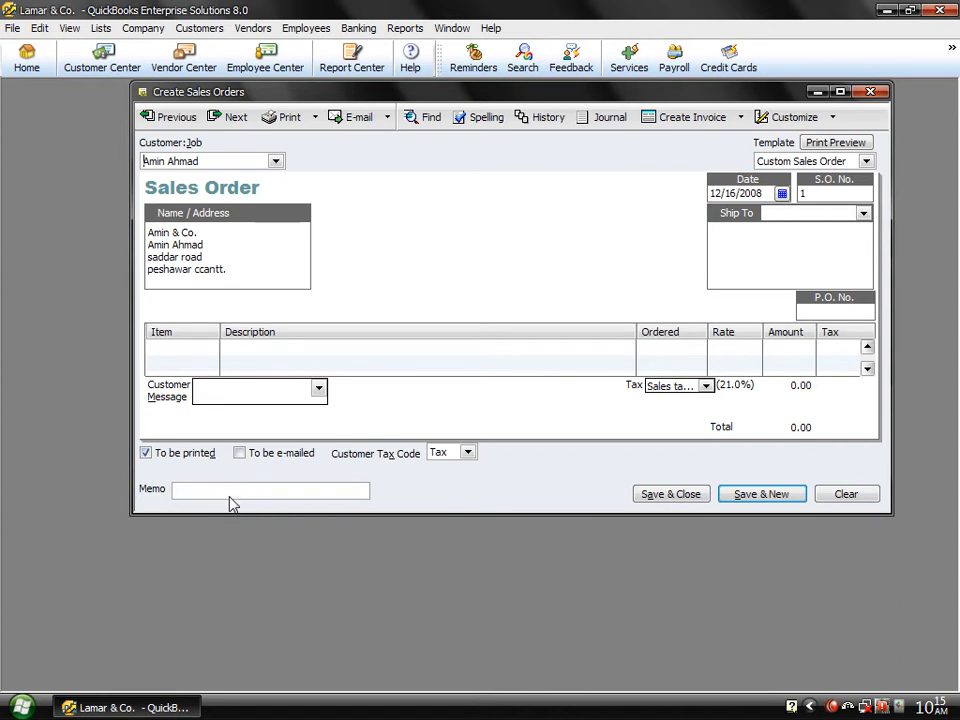
pyautogui.moveTo(234, 513); pyautogui.dragTo(236, 636)
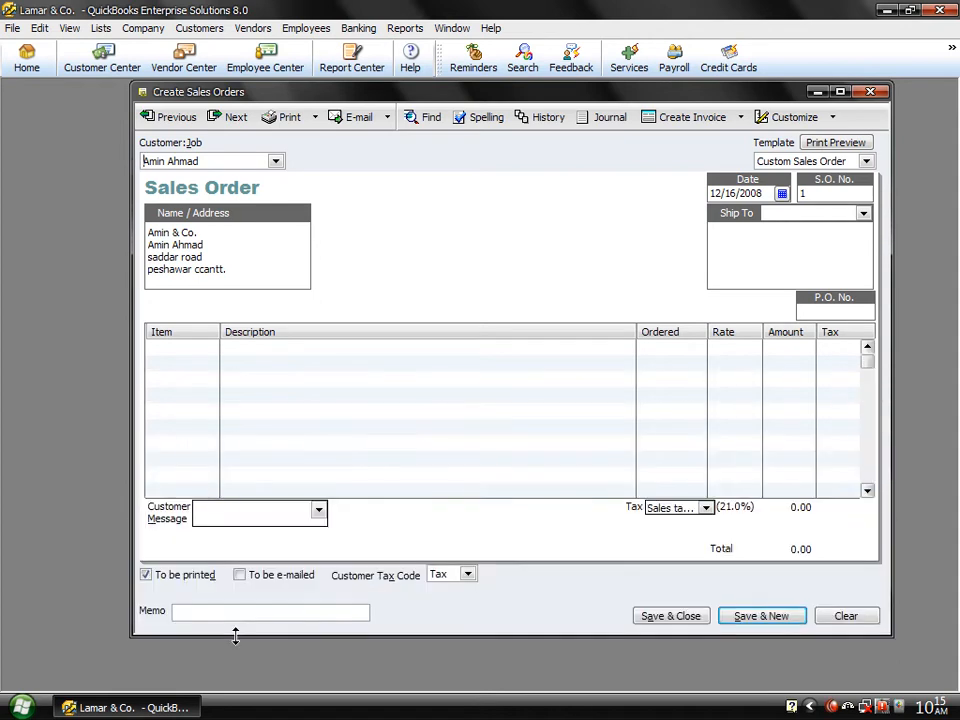
# Add the Pentium iv sys. inventory assembly as the first sales order line with an ordered quantity of 3.
pyautogui.click(209, 349)
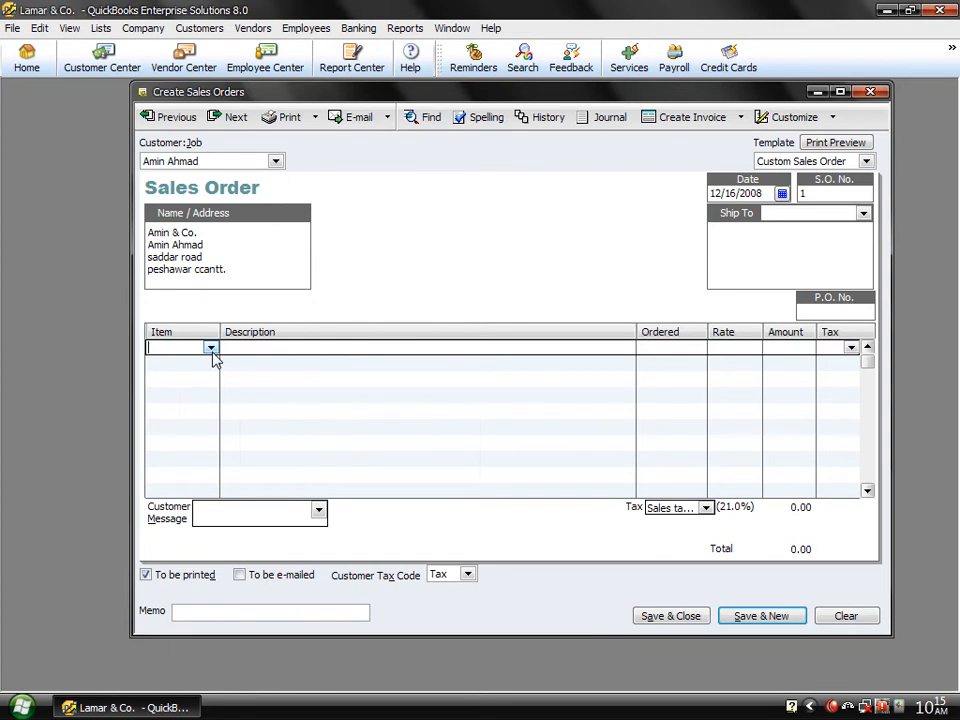
pyautogui.click(211, 349)
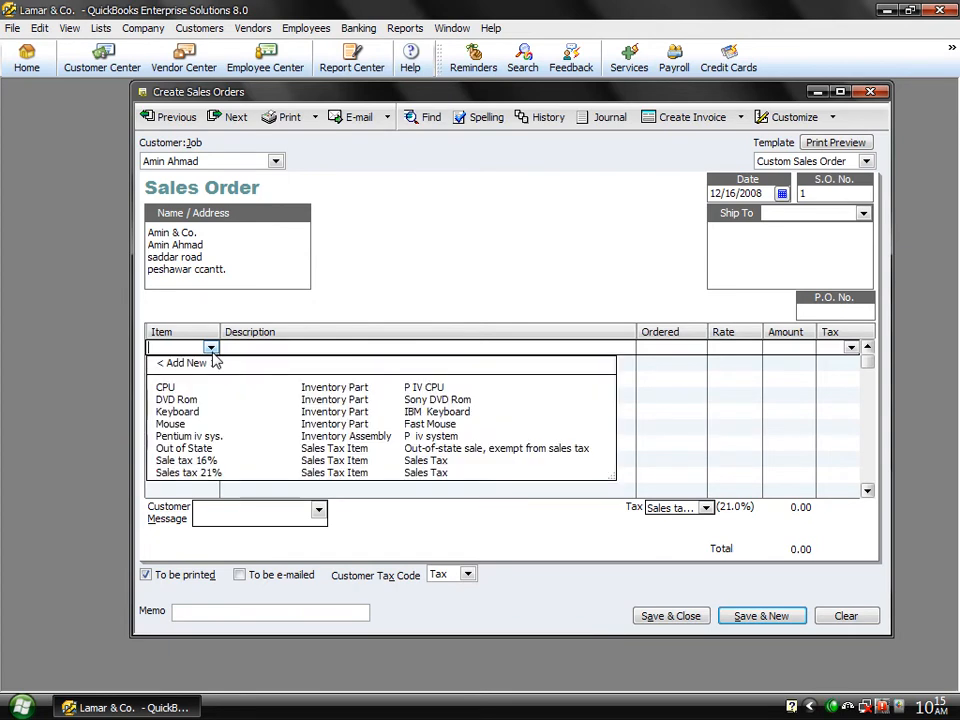
pyautogui.click(188, 437)
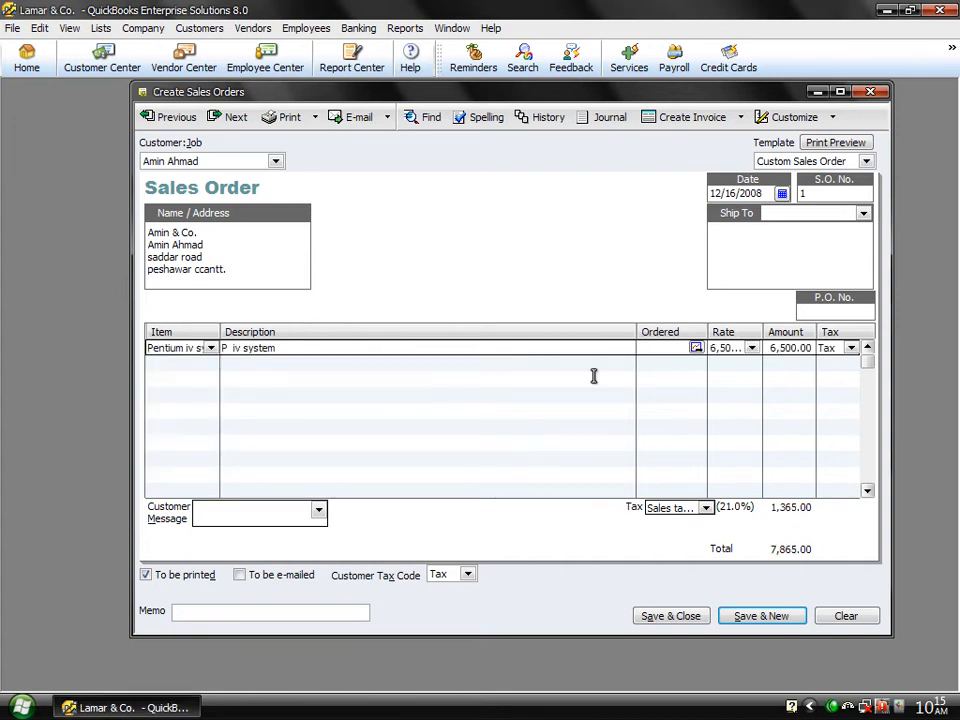
pyautogui.click(662, 347)
pyautogui.write('3')
# Add DVD Rom as the second sales order line with an ordered quantity of 10.
pyautogui.click(208, 364)
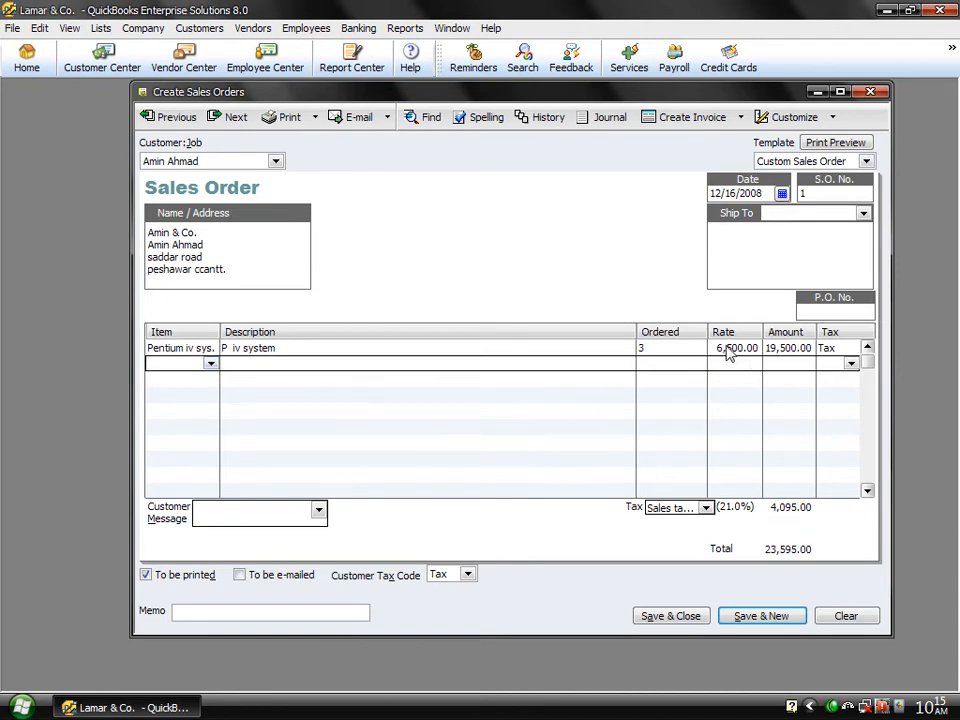
pyautogui.click(210, 363)
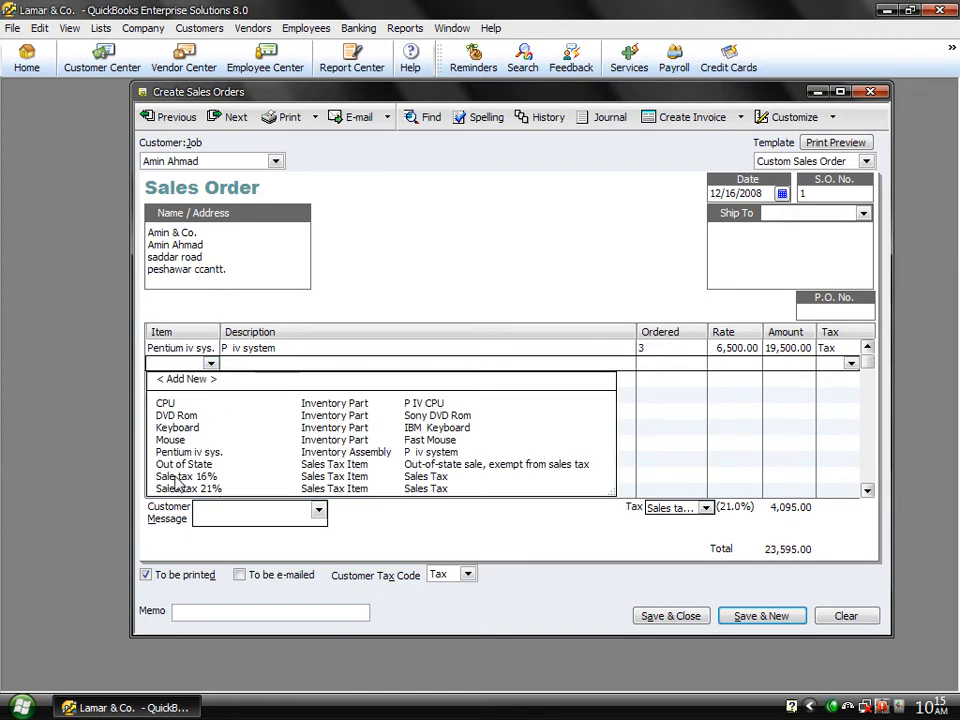
pyautogui.click(184, 416)
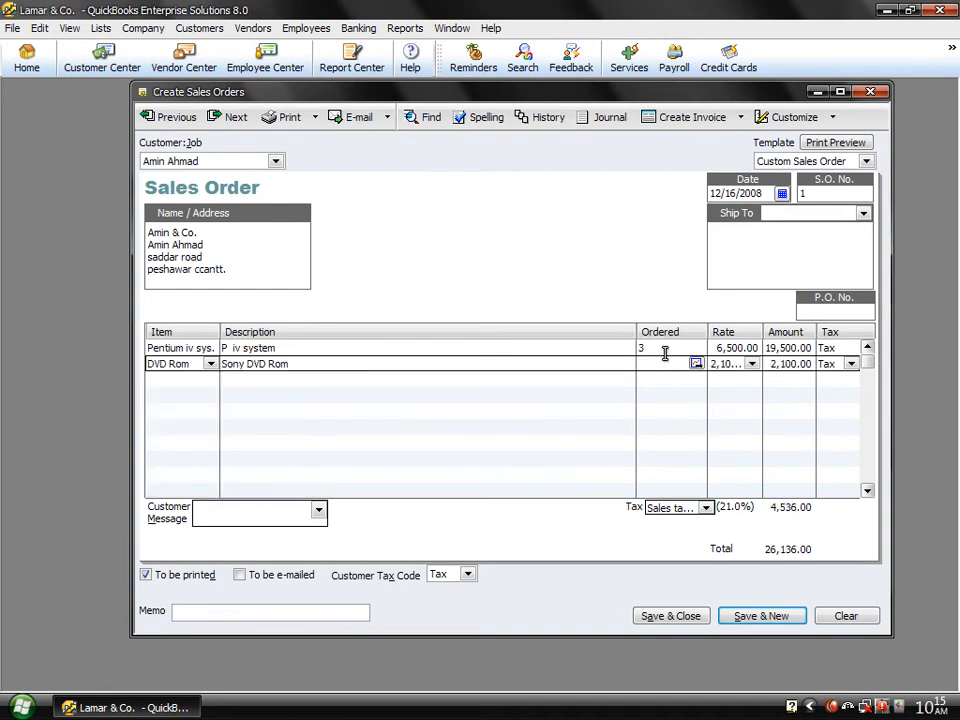
pyautogui.write('10')
pyautogui.click(712, 436)
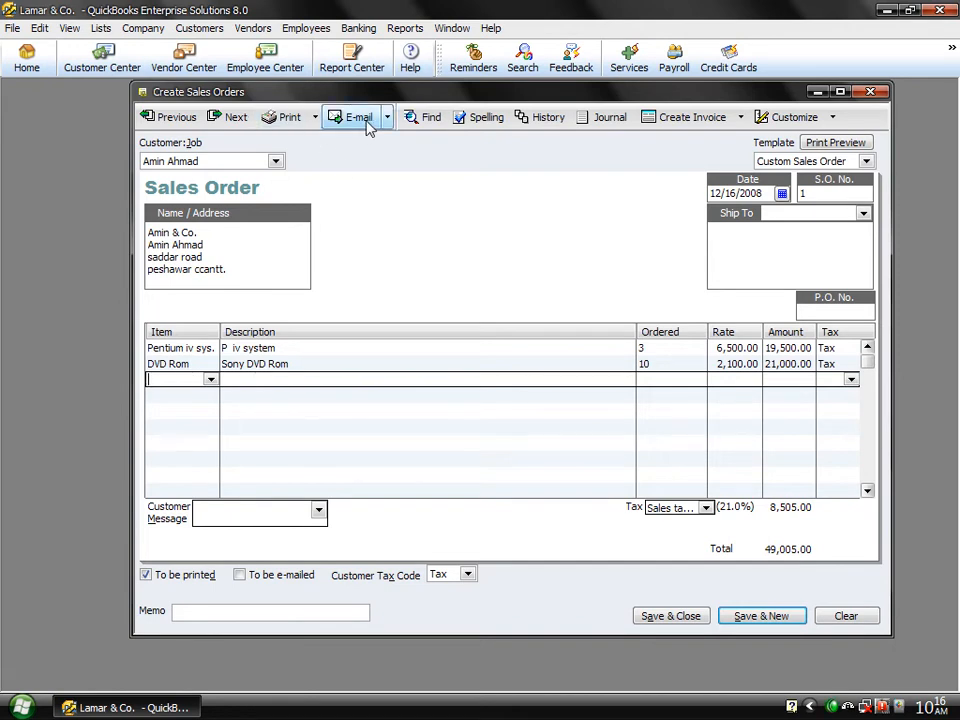
# Open the print preview of the sales order, ignoring all flagged spellings.
pyautogui.click(314, 121)
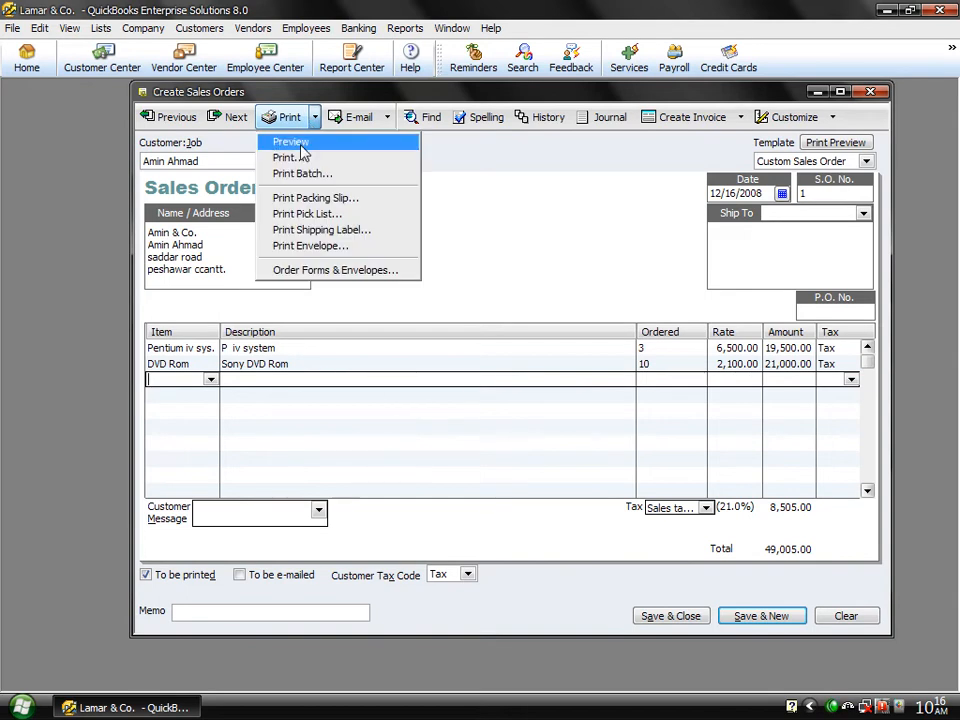
pyautogui.click(300, 144)
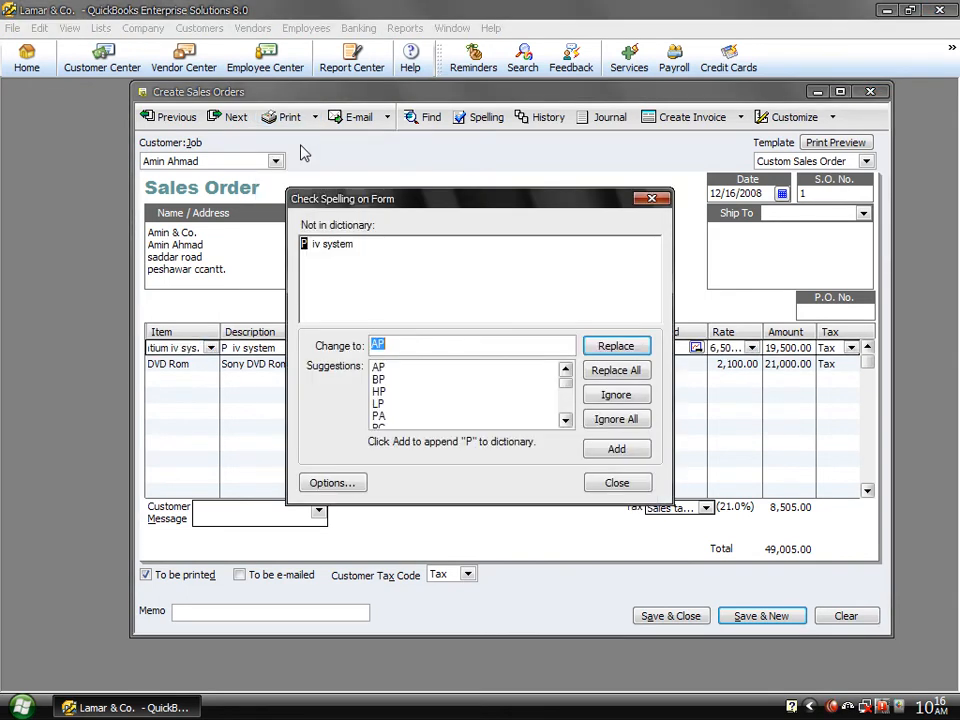
pyautogui.click(632, 423)
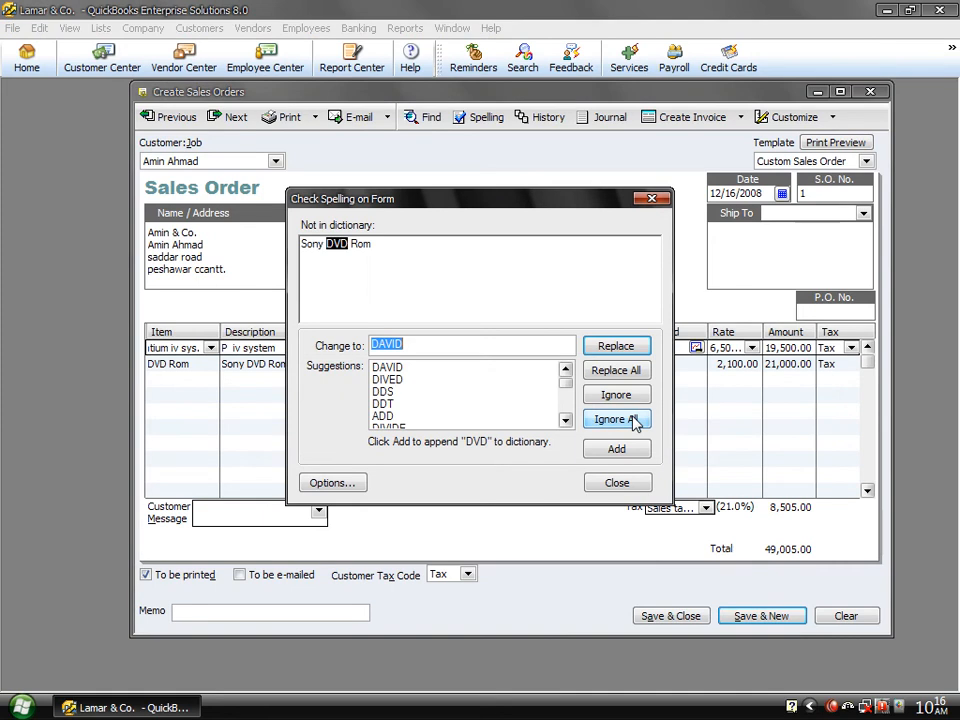
pyautogui.click(632, 423)
pyautogui.click(632, 423)
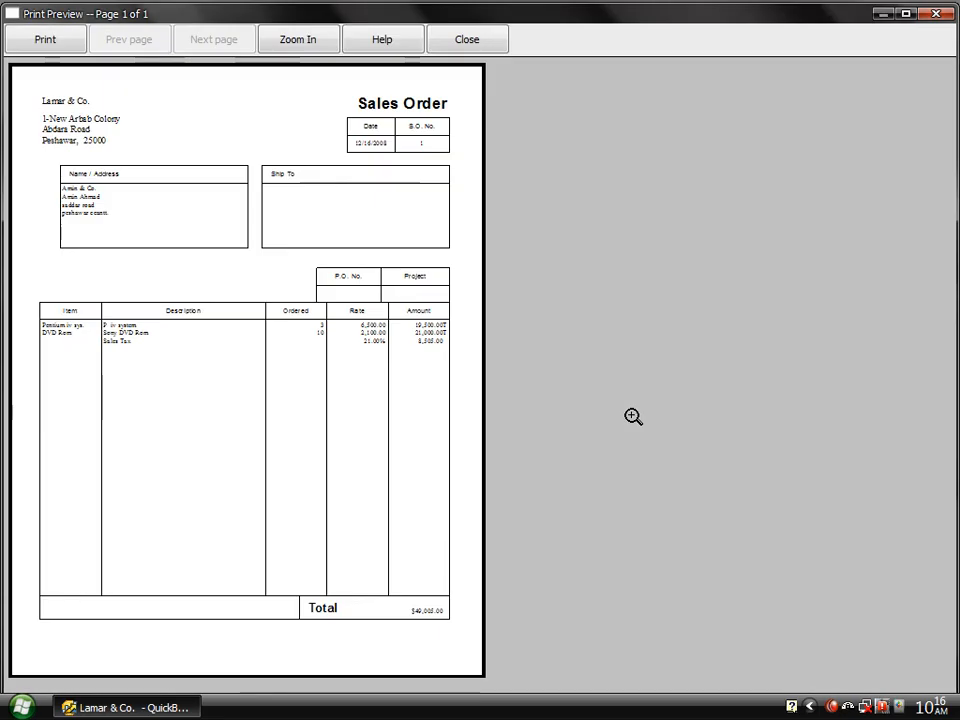
# Examine the header, item lines, sales tax and total of the sales order preview enlarged, and close the preview.
pyautogui.click(246, 99)
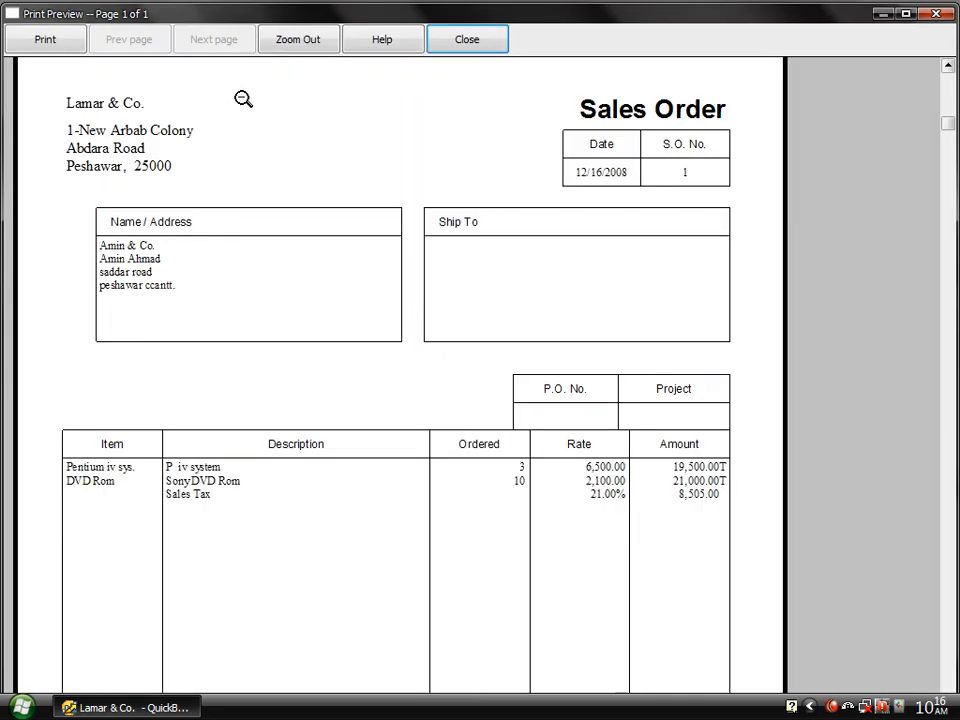
pyautogui.click(495, 347)
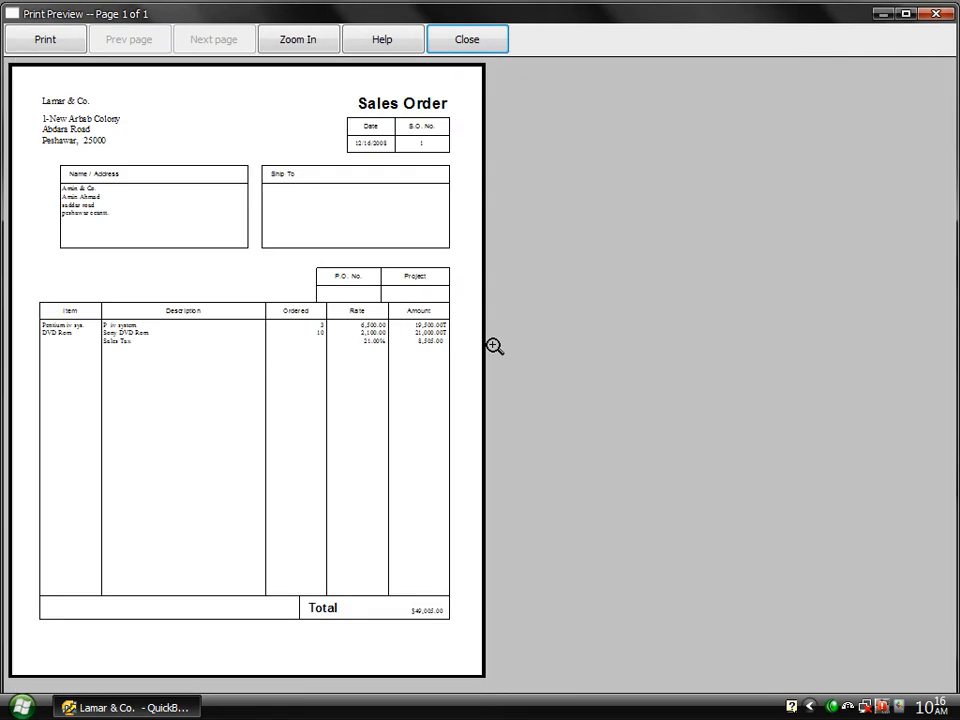
pyautogui.click(385, 342)
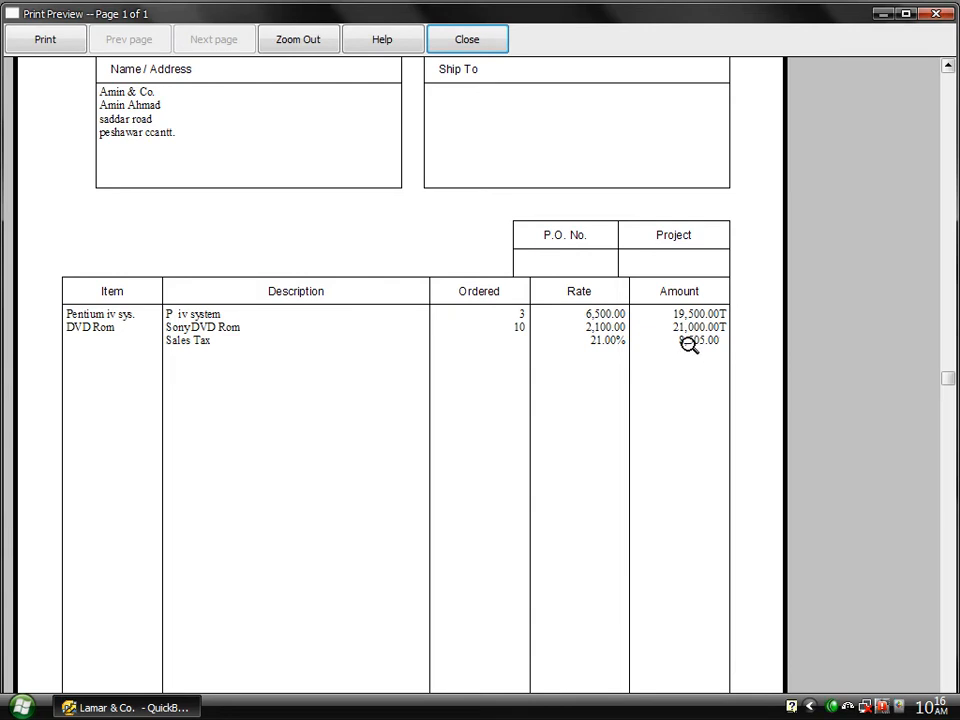
pyautogui.click(596, 365)
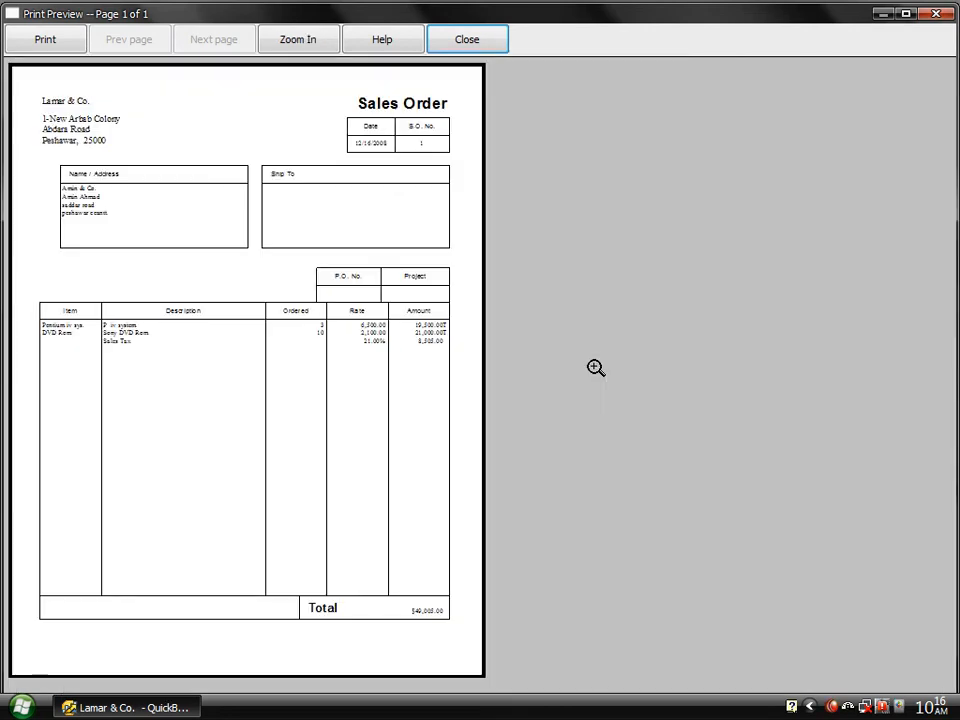
pyautogui.click(424, 612)
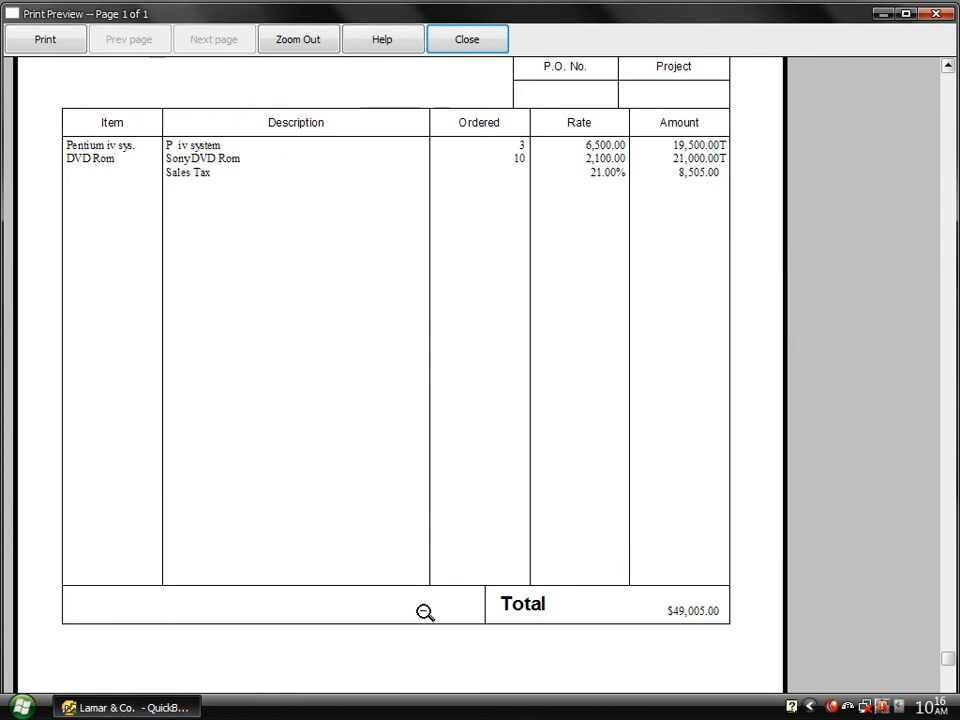
pyautogui.click(425, 612)
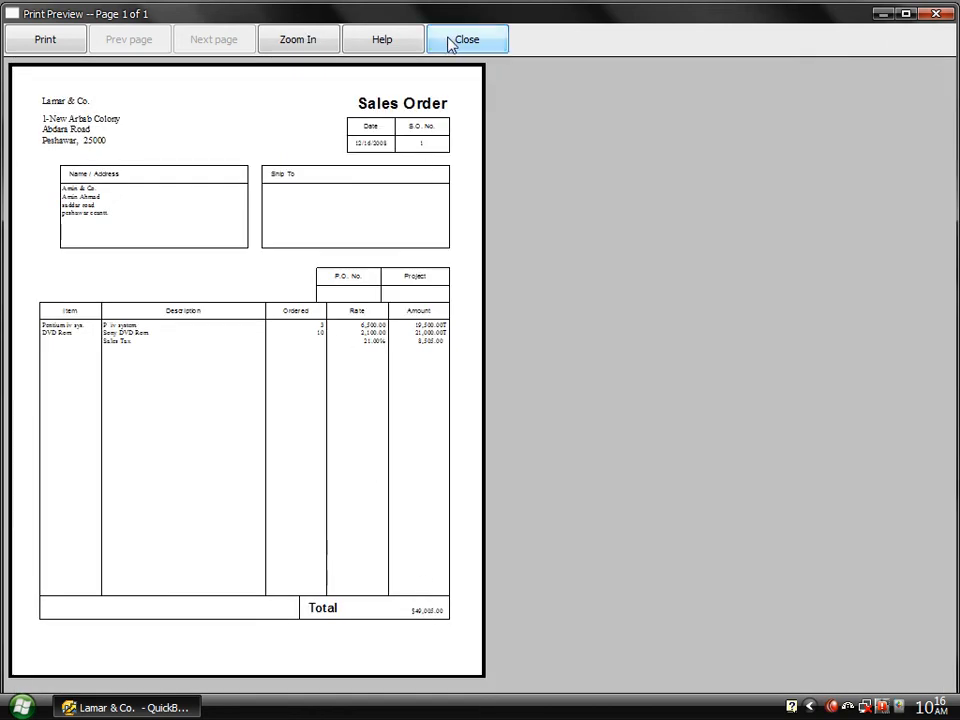
pyautogui.click(465, 40)
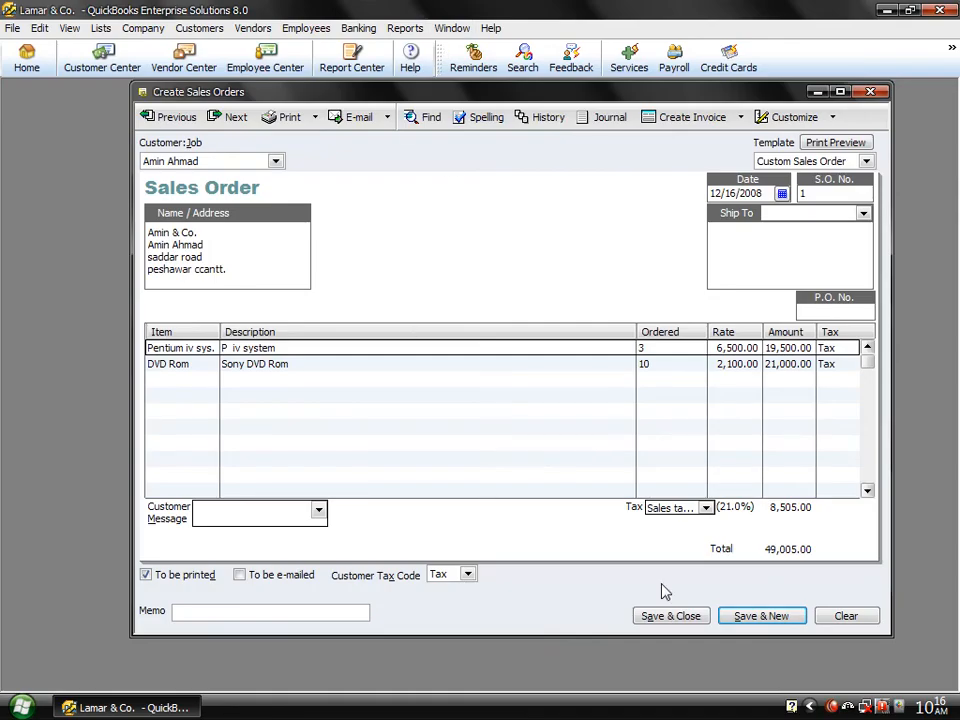
# Save and close the sales order, ignoring all flagged spellings.
pyautogui.click(669, 616)
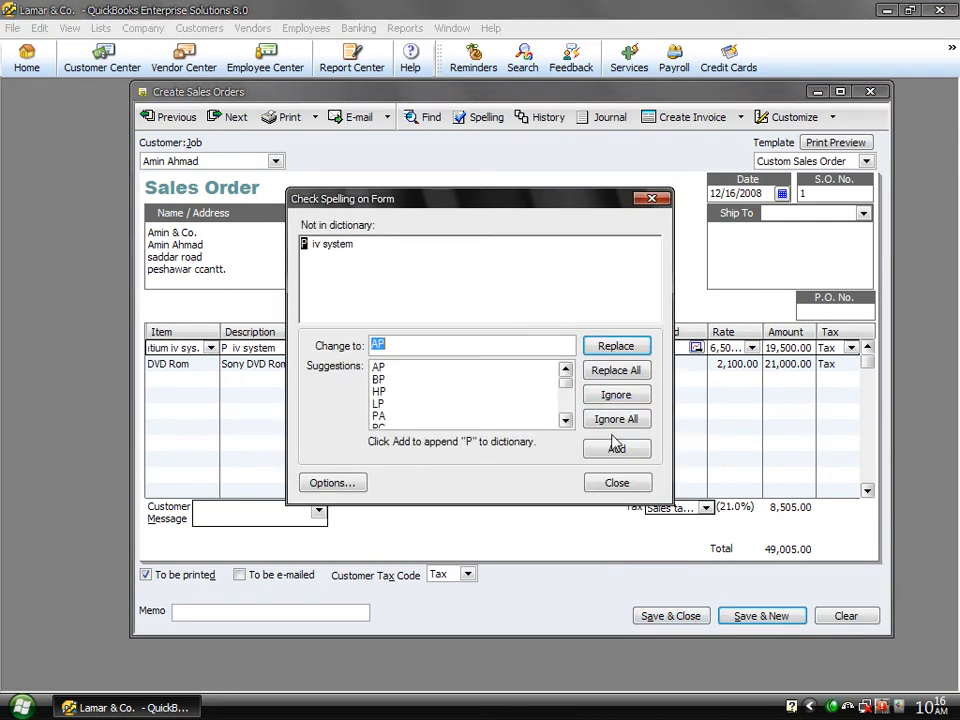
pyautogui.click(615, 421)
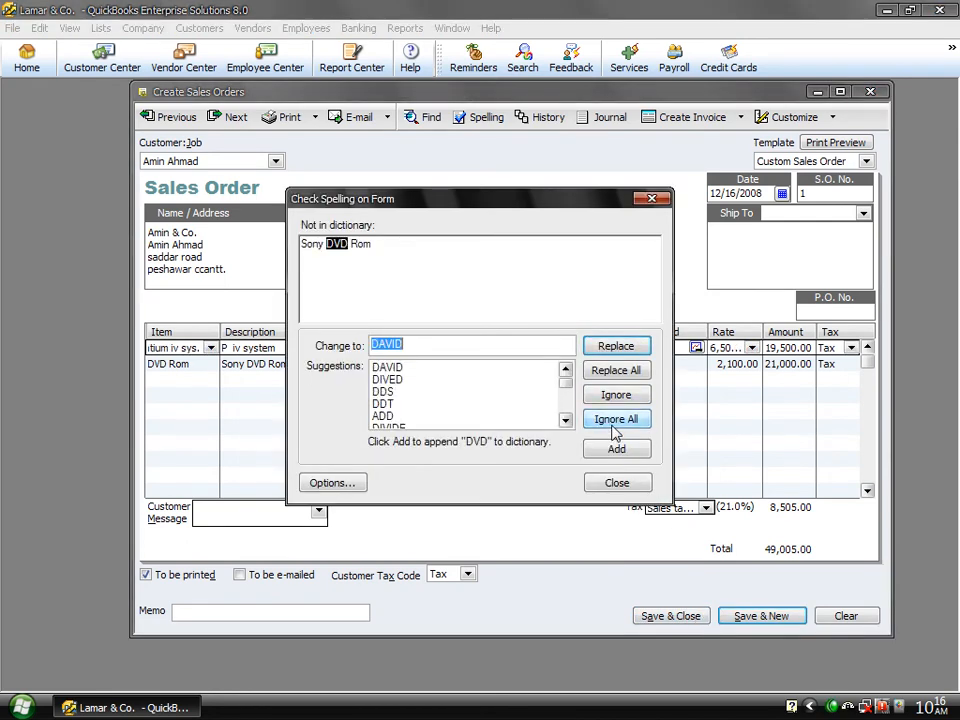
pyautogui.click(614, 424)
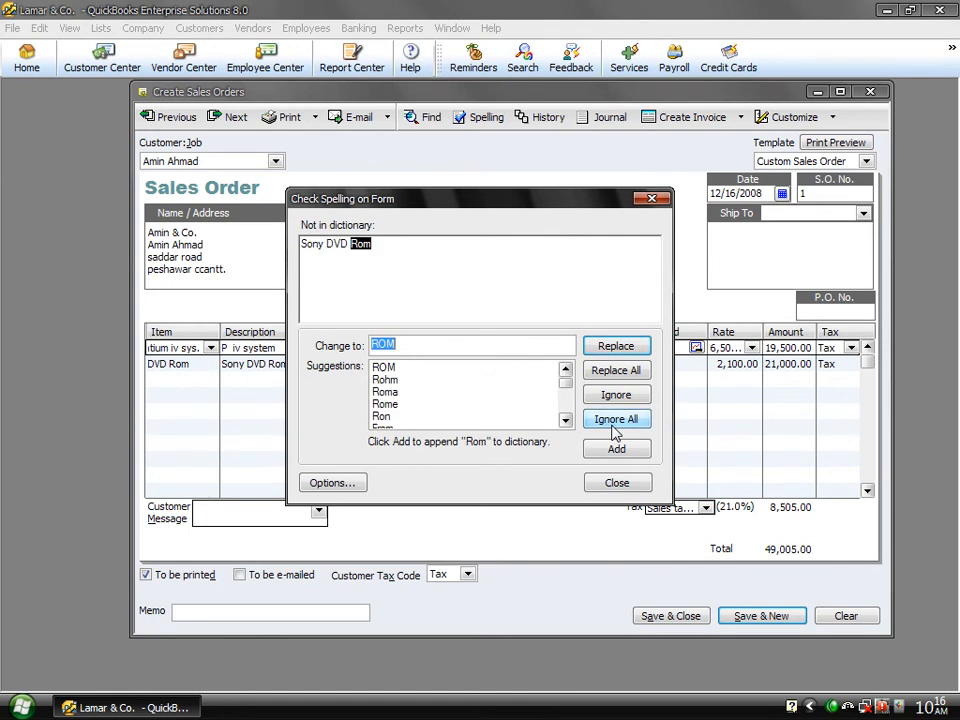
pyautogui.click(616, 424)
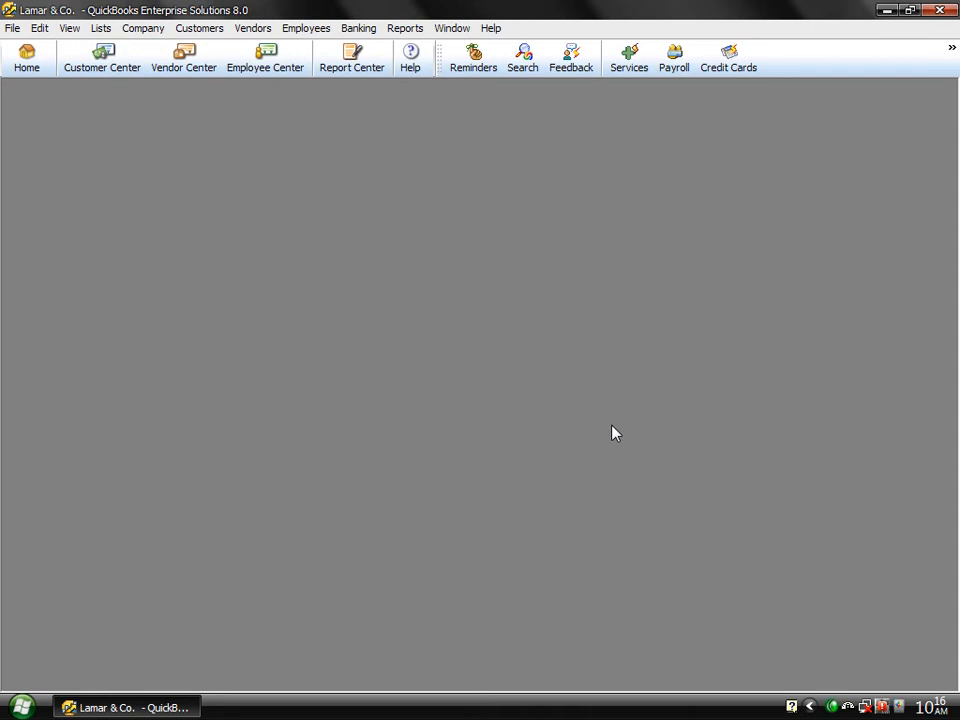
# Open the Customer Center and review the sales order of the Amin & Co. customer and the estimate of Lamar Degree College.
pyautogui.click(197, 29)
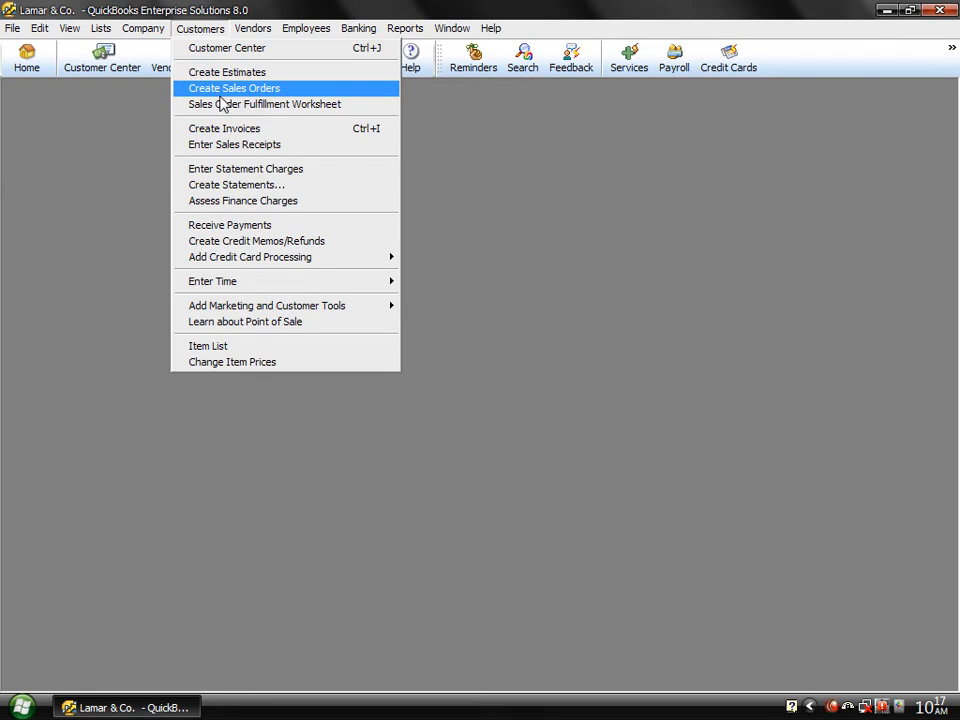
pyautogui.click(450, 152)
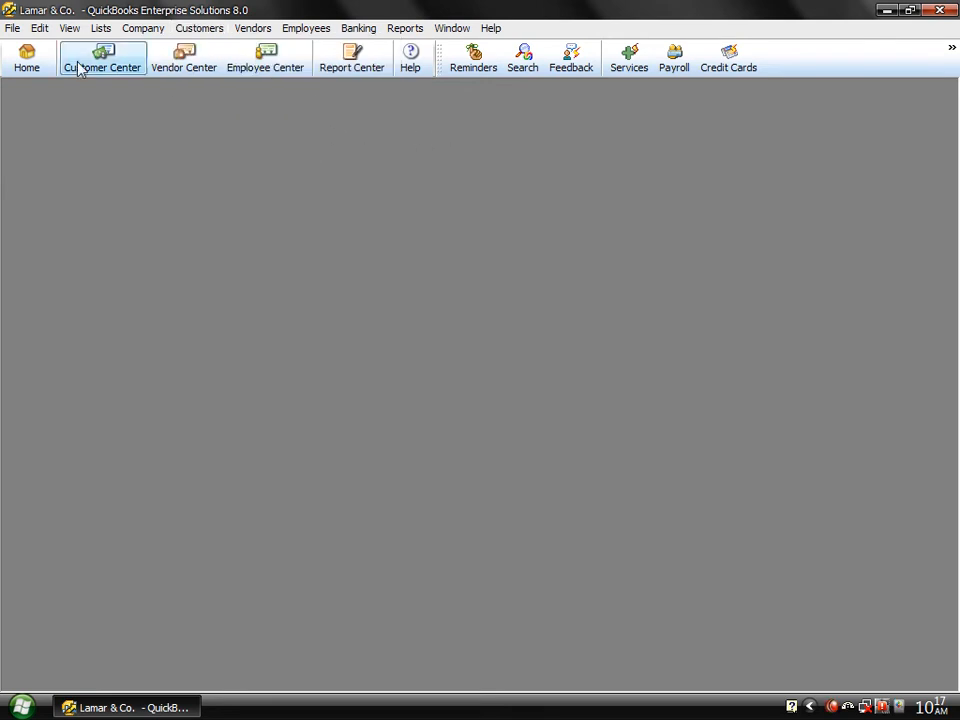
pyautogui.click(117, 68)
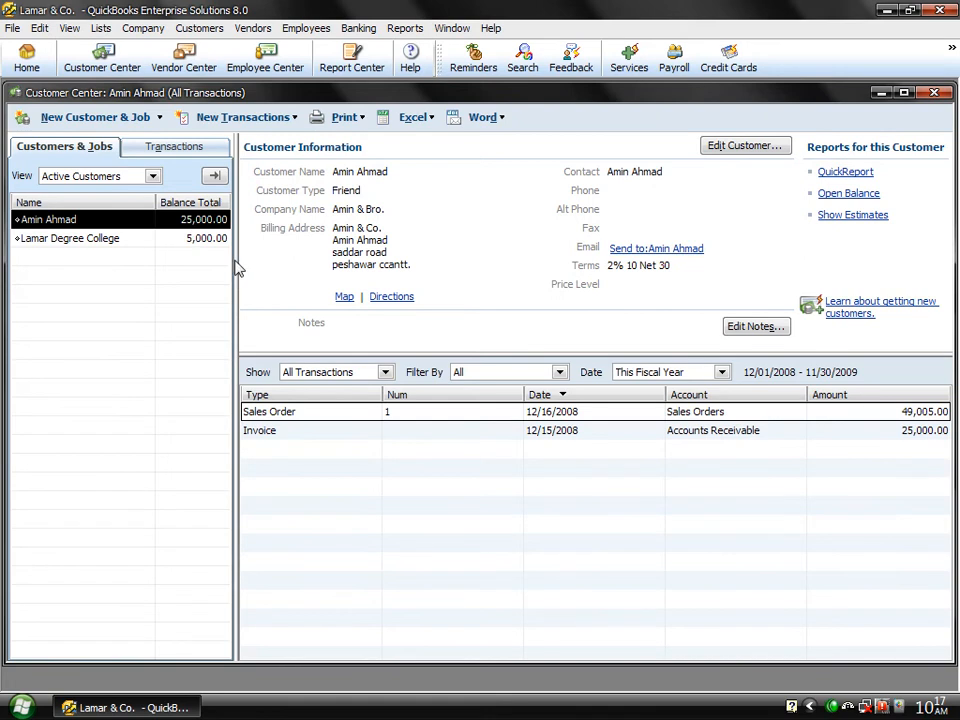
pyautogui.click(337, 418)
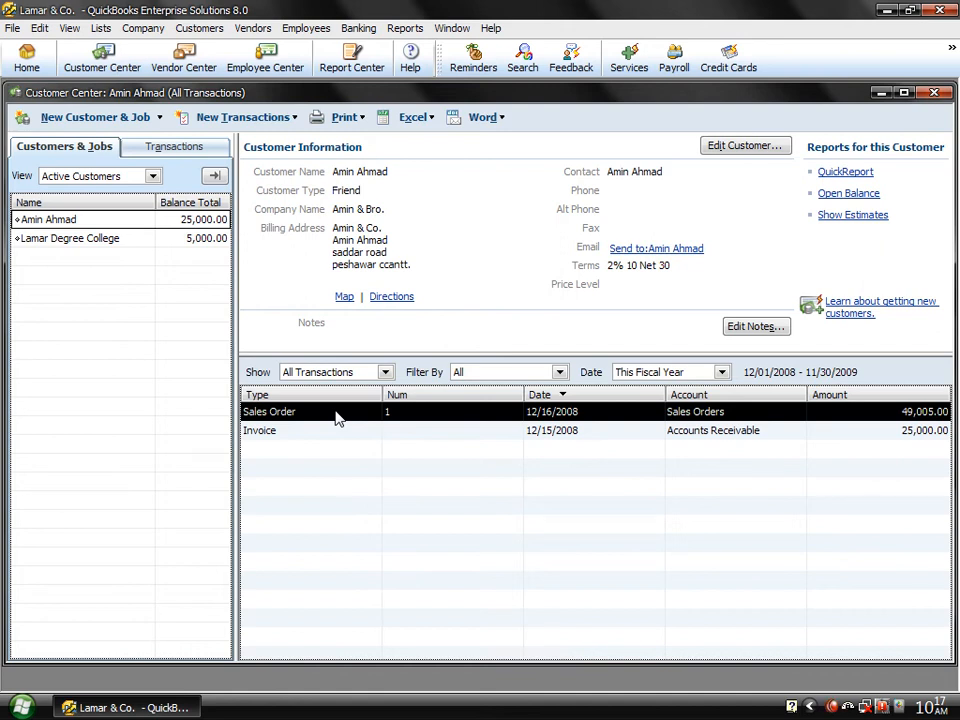
pyautogui.click(60, 240)
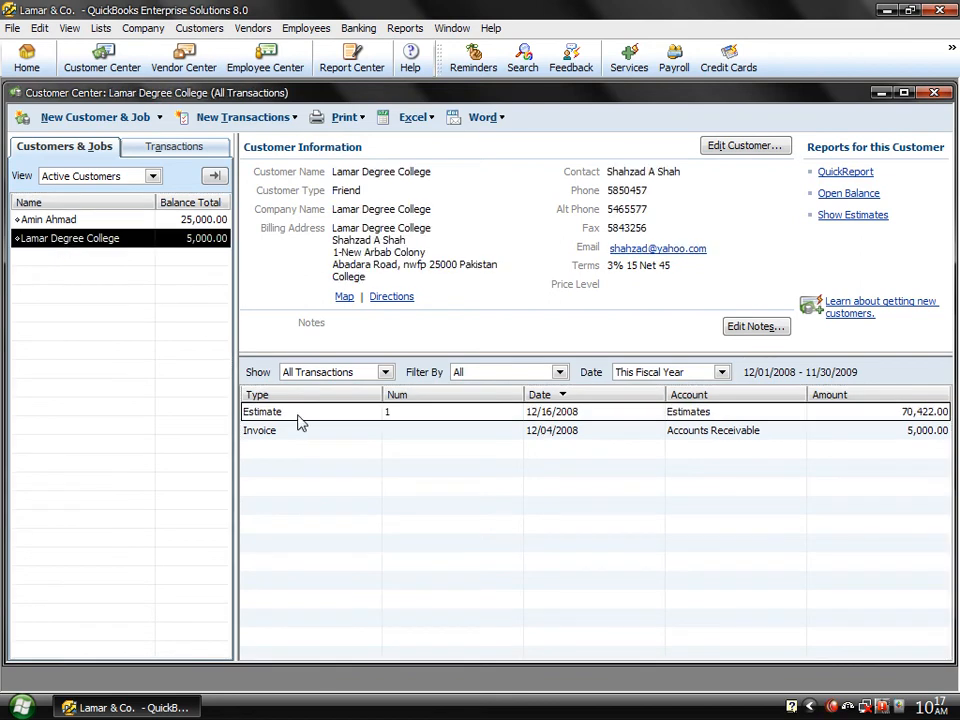
pyautogui.click(300, 416)
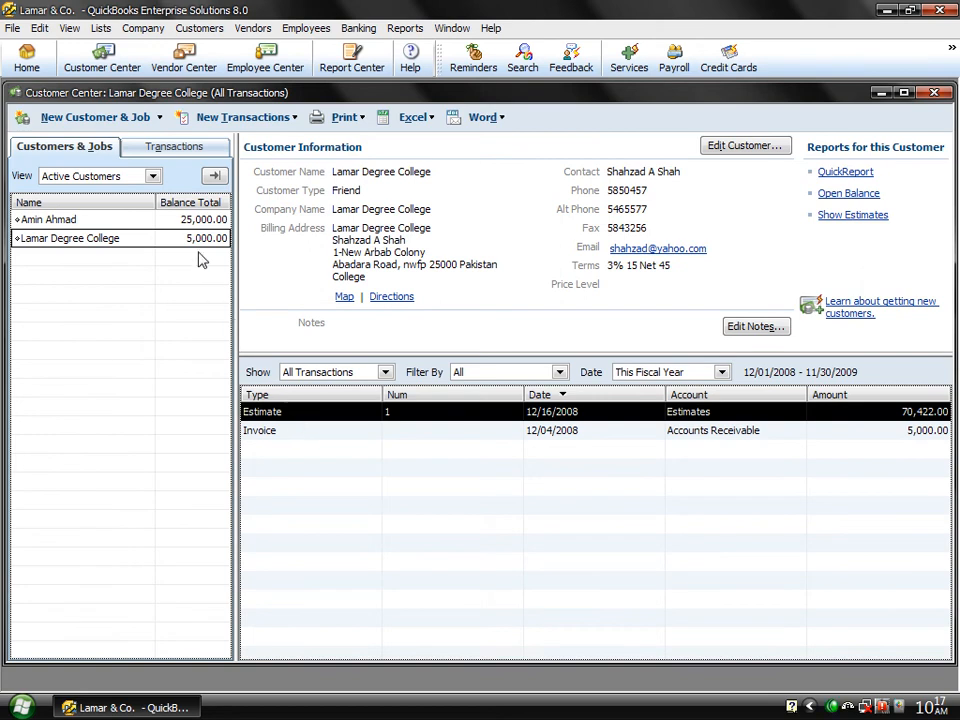
# Start a new sales order for Lamar Degree College.
pyautogui.click(205, 31)
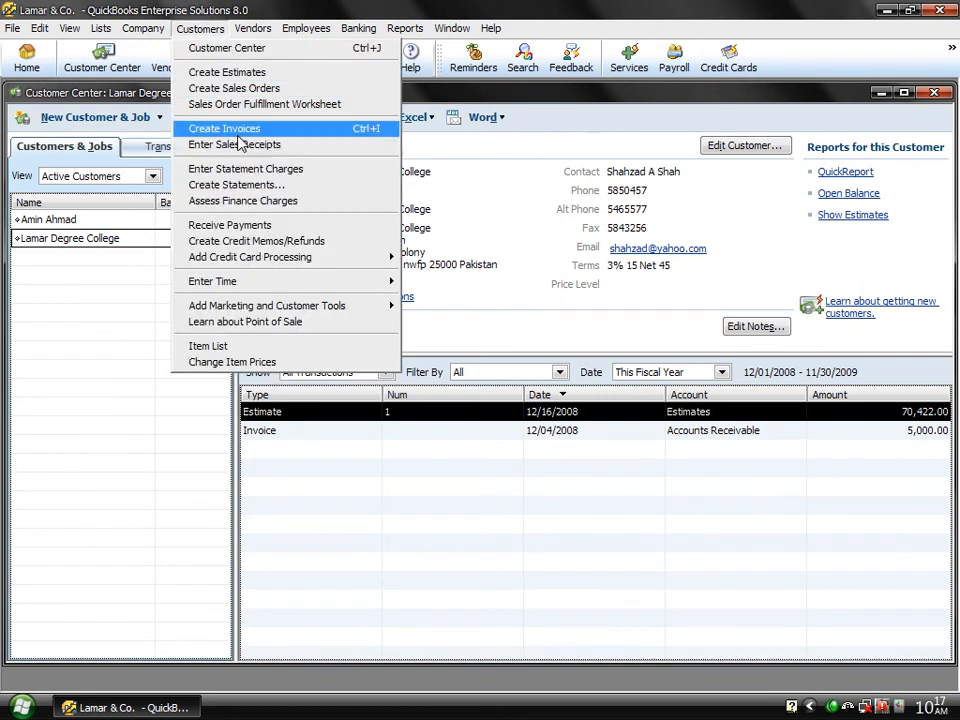
pyautogui.click(226, 88)
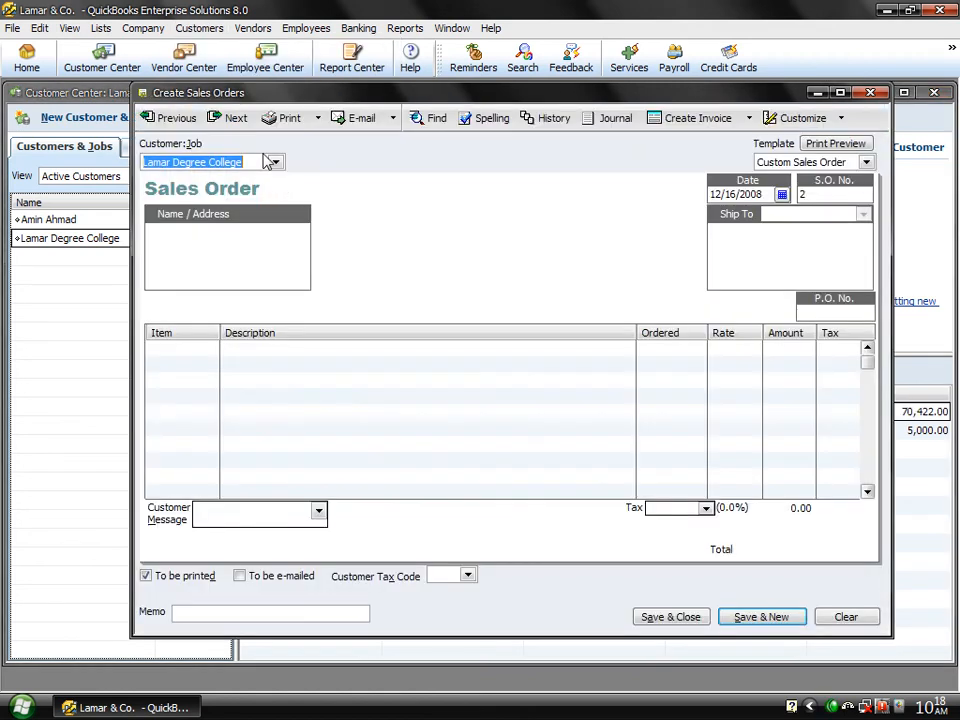
pyautogui.click(211, 347)
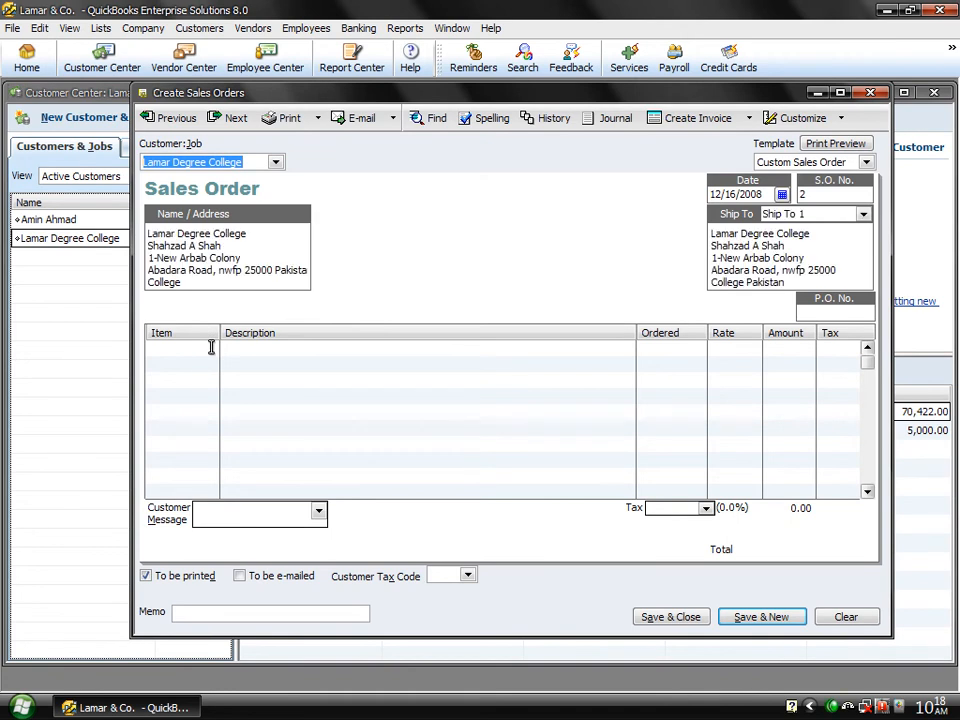
# Add the Pentium iv sys. inventory assembly with an ordered quantity of 2, and save and close the order, ignoring flagged spellings.
pyautogui.click(210, 348)
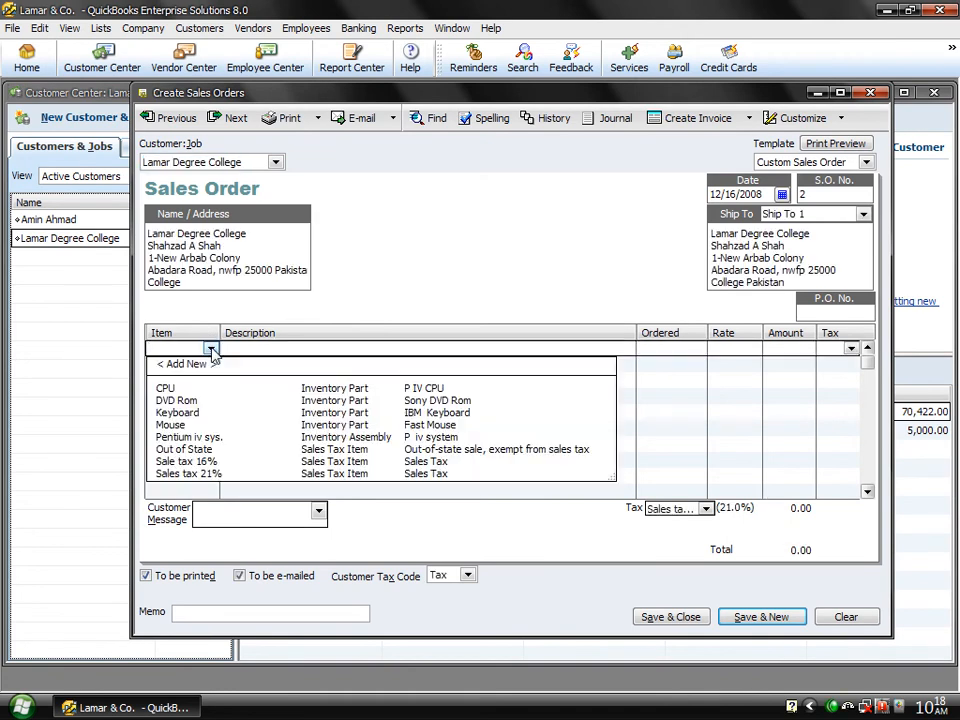
pyautogui.click(182, 401)
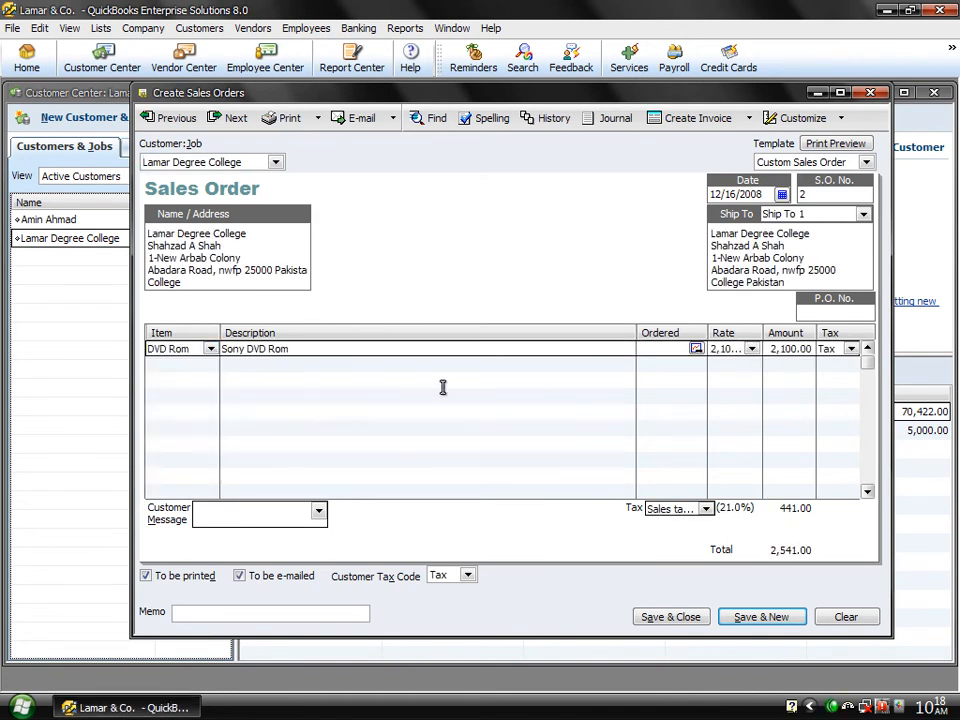
pyautogui.click(211, 349)
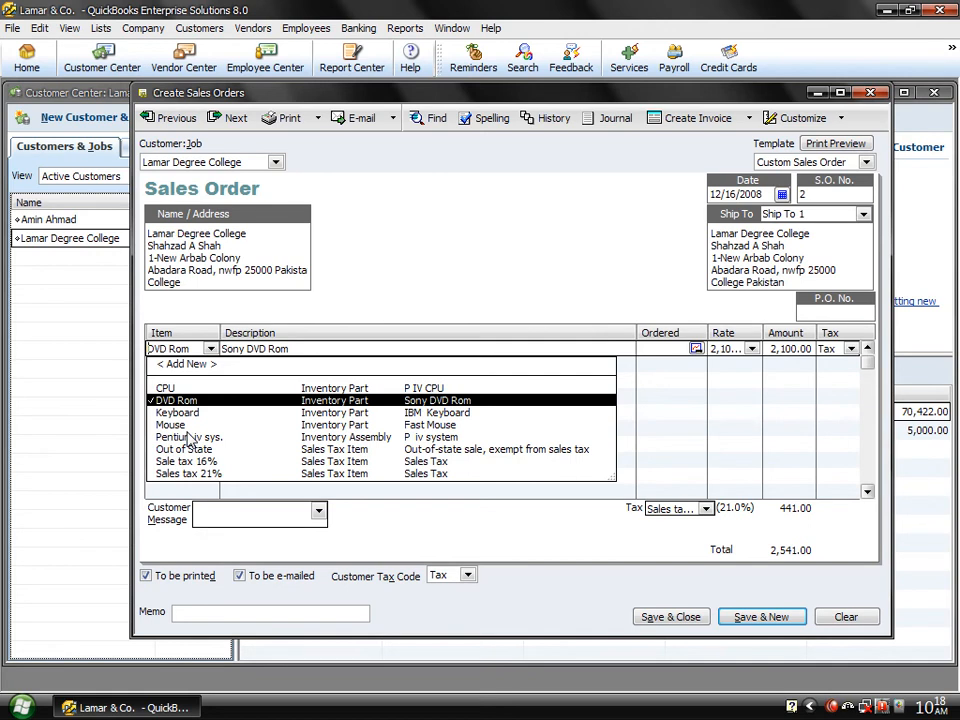
pyautogui.click(187, 438)
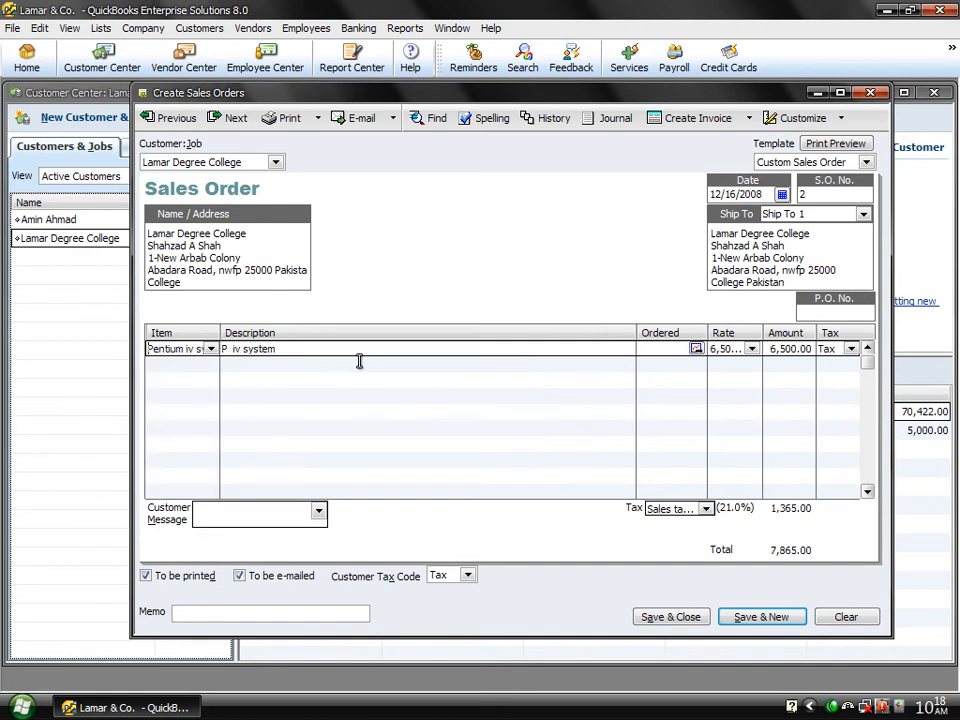
pyautogui.click(664, 352)
pyautogui.write('2')
pyautogui.click(668, 617)
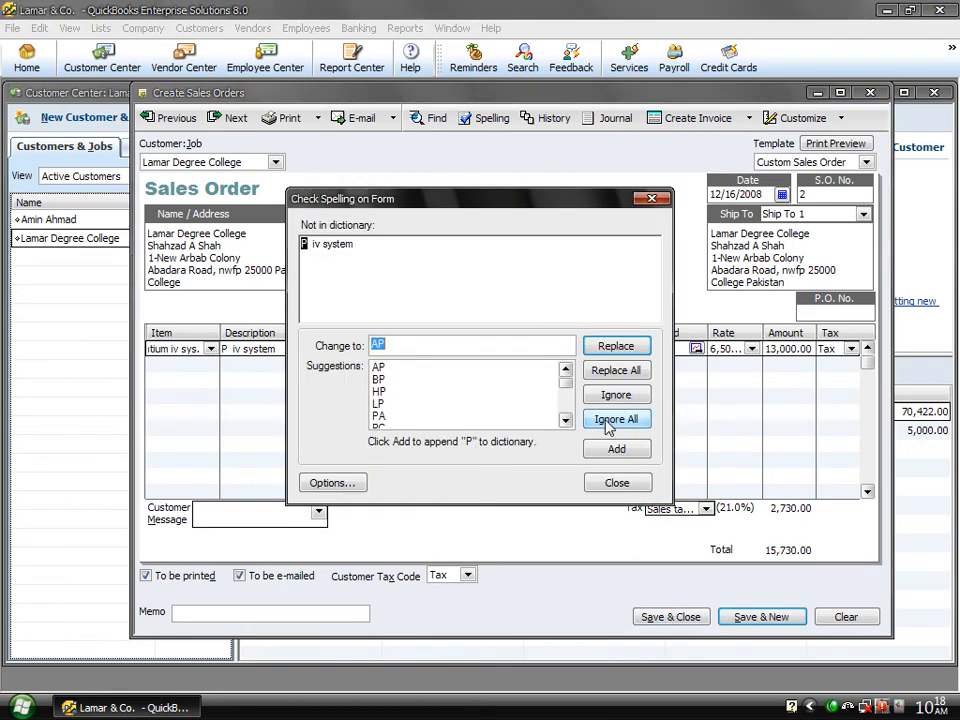
pyautogui.click(614, 421)
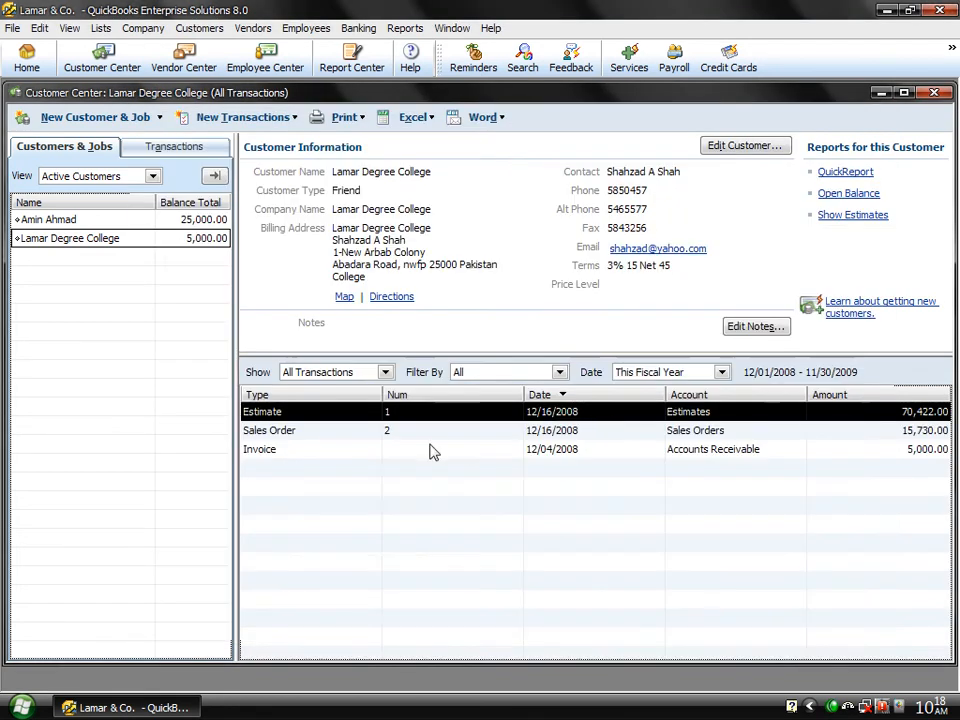
# Check the estimate and the sales order in Lamar Degree College's transaction list.
pyautogui.click(73, 240)
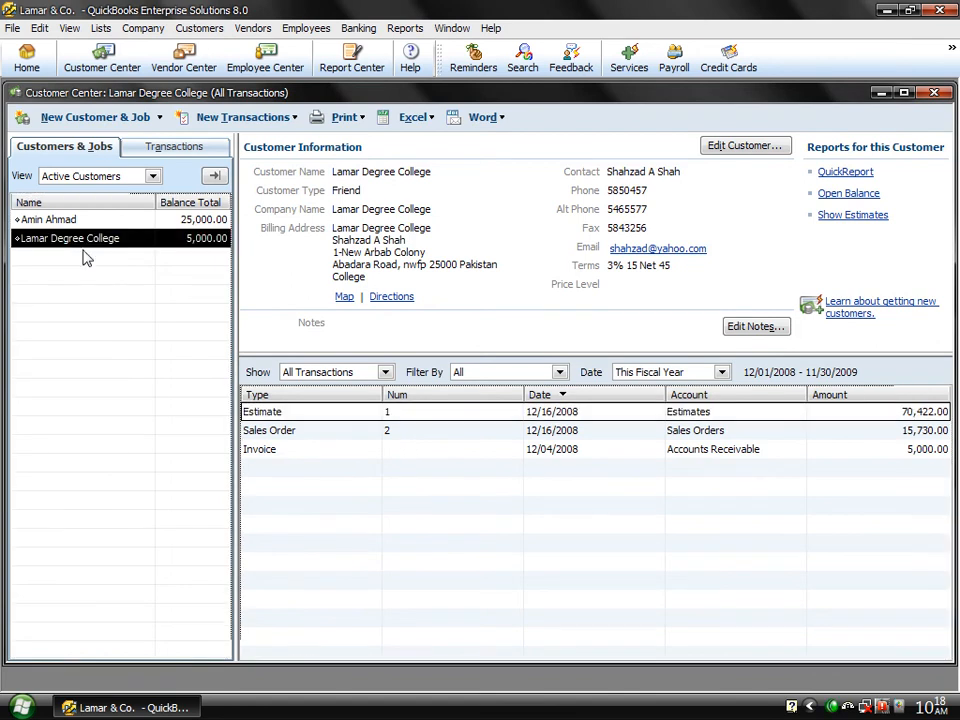
pyautogui.click(273, 412)
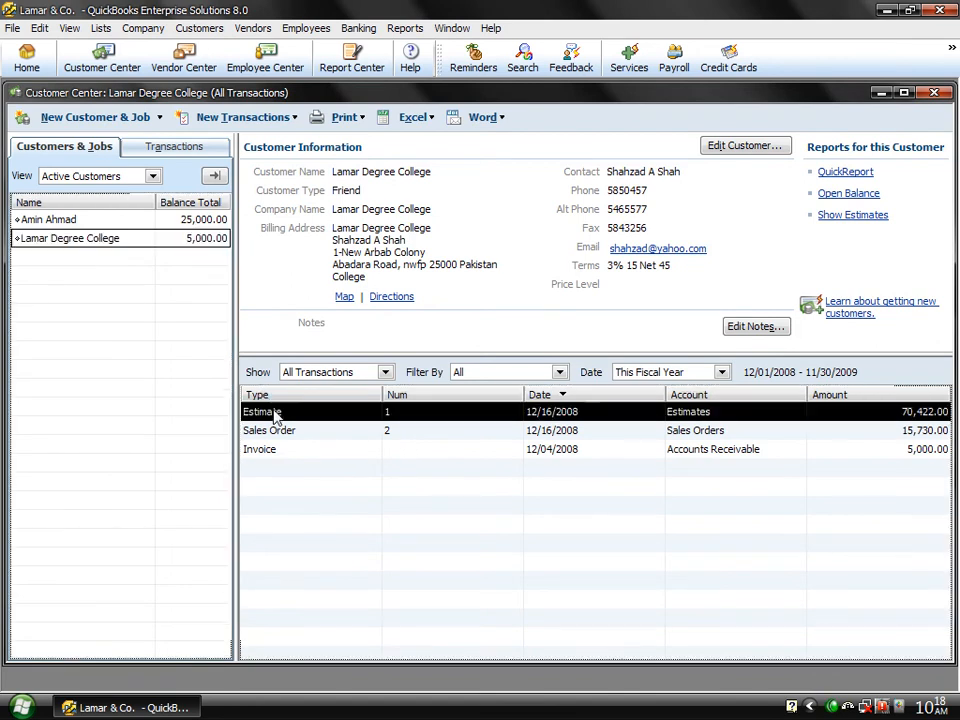
pyautogui.click(276, 433)
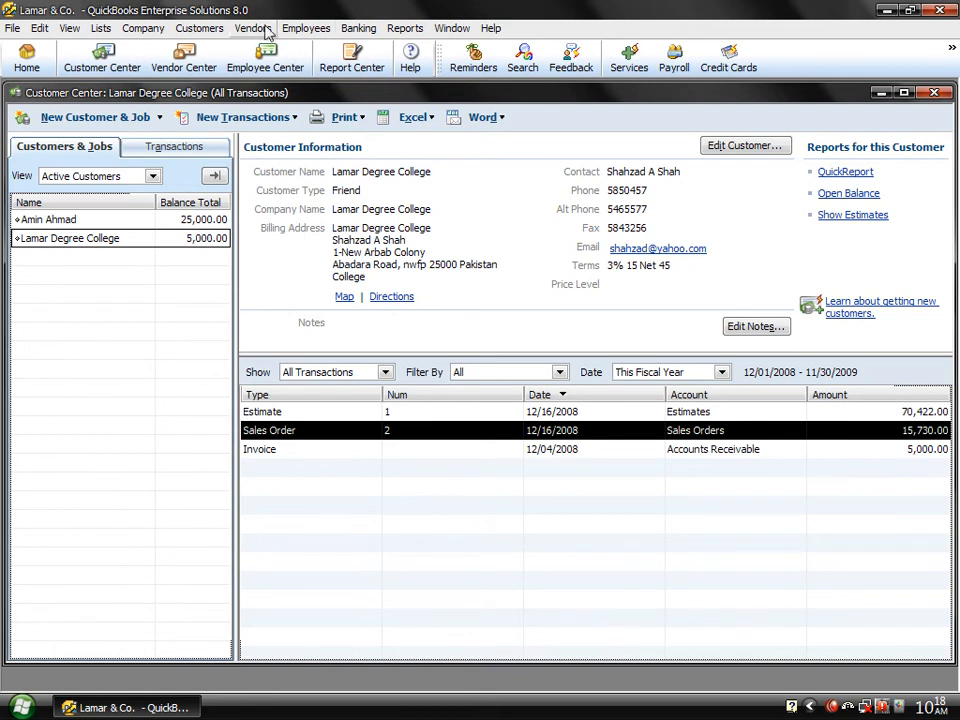
# Examine the line details of sales orders 1 and 2 in the Sales Order Fulfillment Worksheet and close it.
pyautogui.click(205, 30)
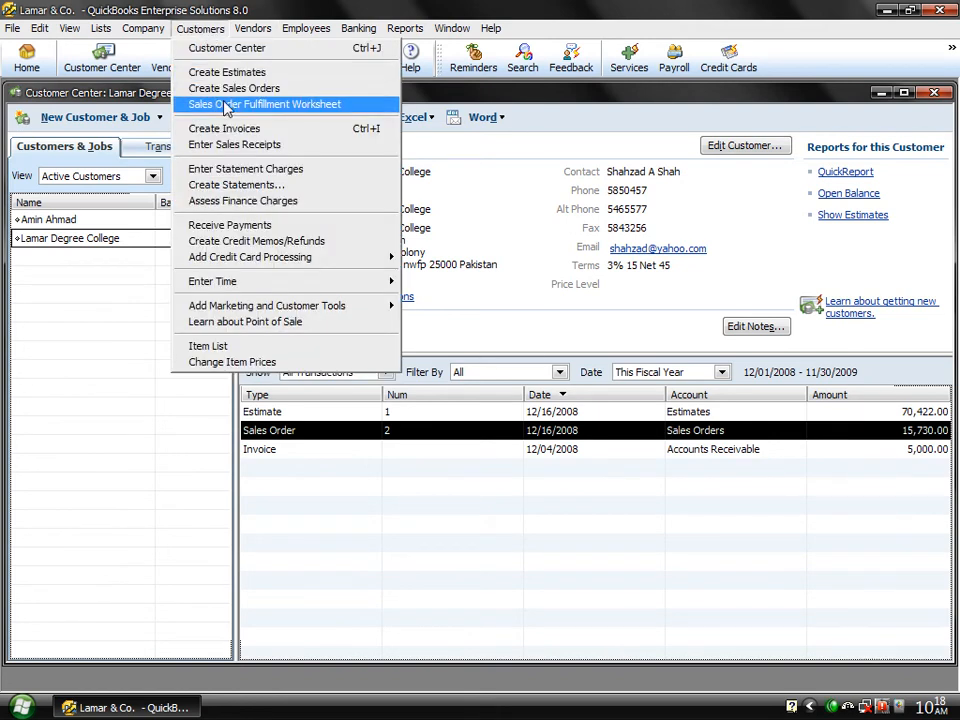
pyautogui.click(226, 105)
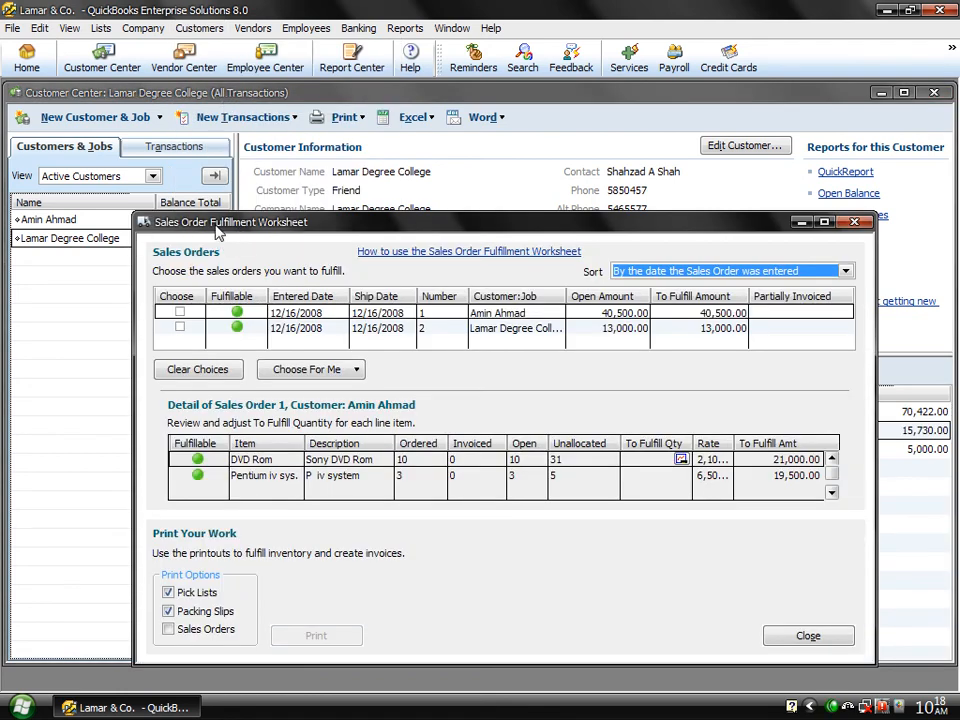
pyautogui.moveTo(216, 226); pyautogui.dragTo(217, 99)
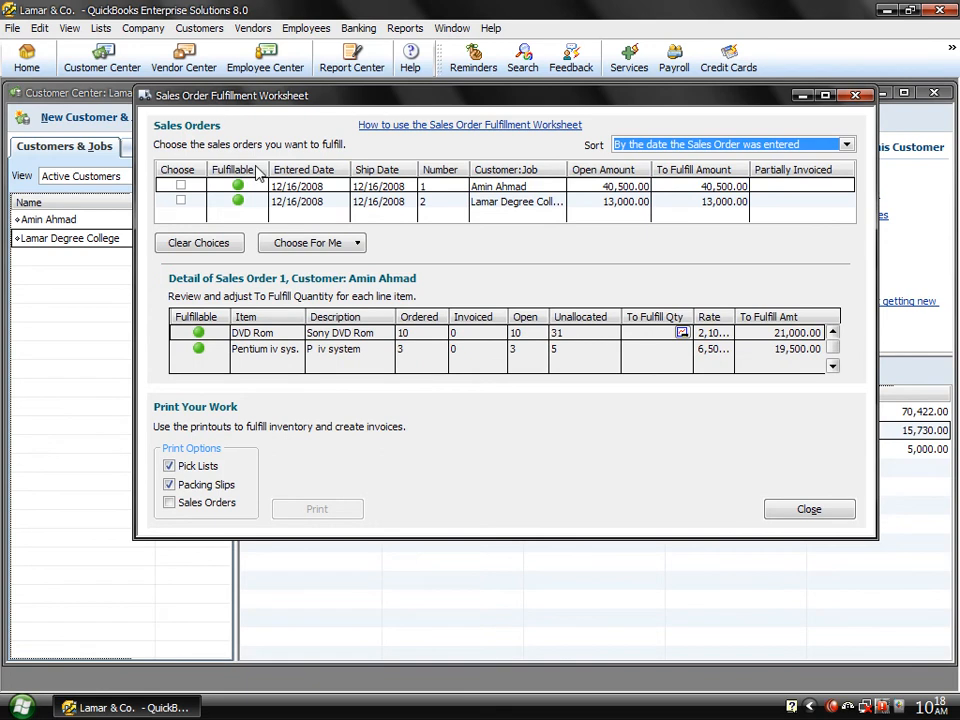
pyautogui.click(288, 190)
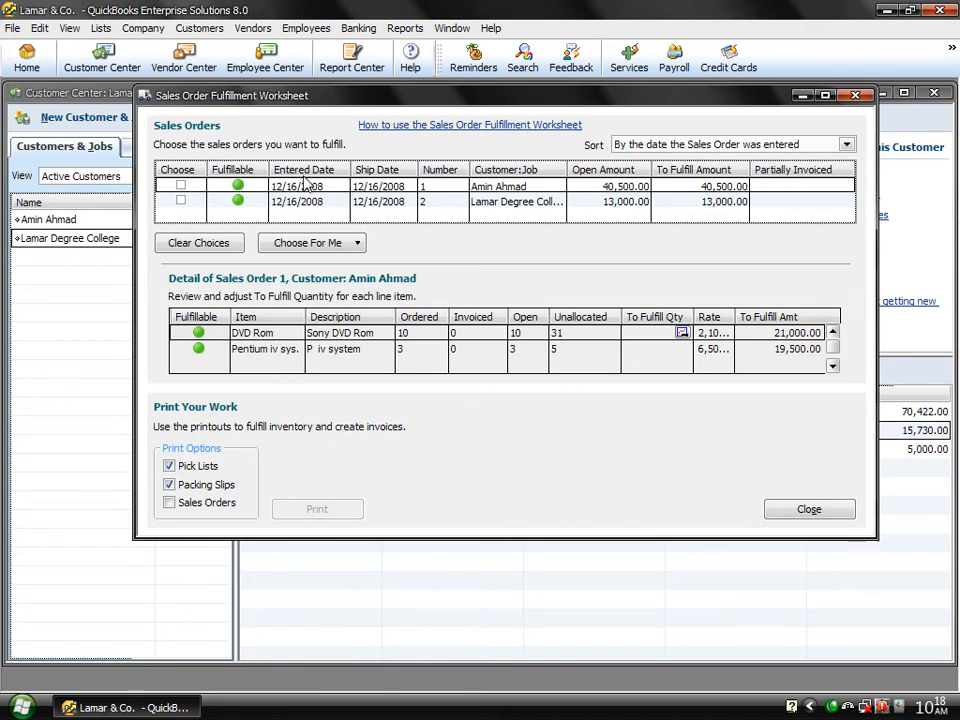
pyautogui.click(307, 207)
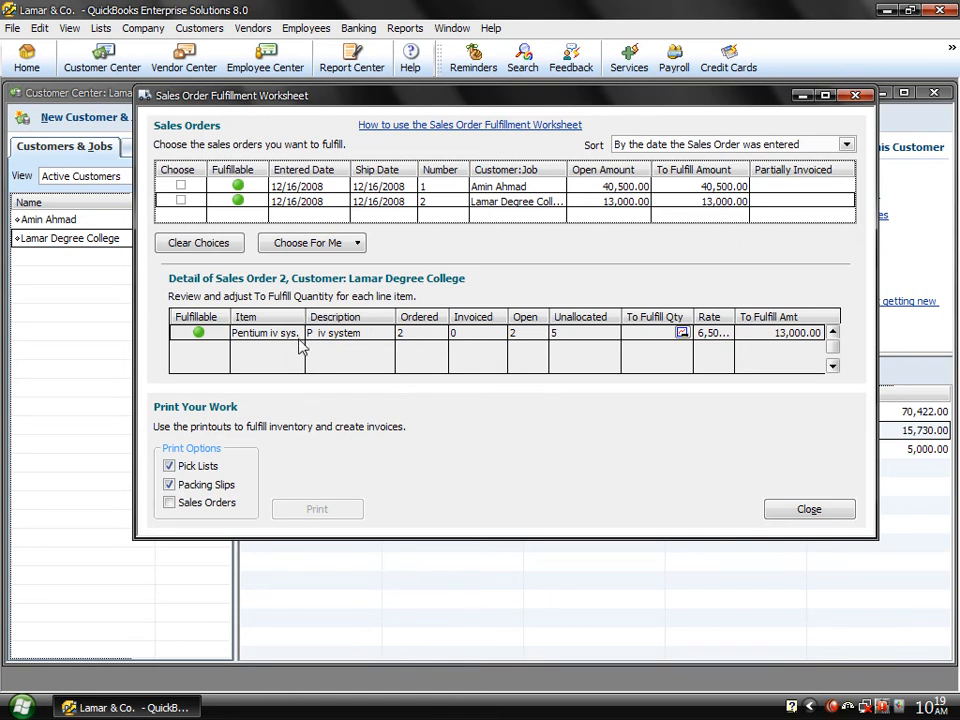
pyautogui.click(800, 512)
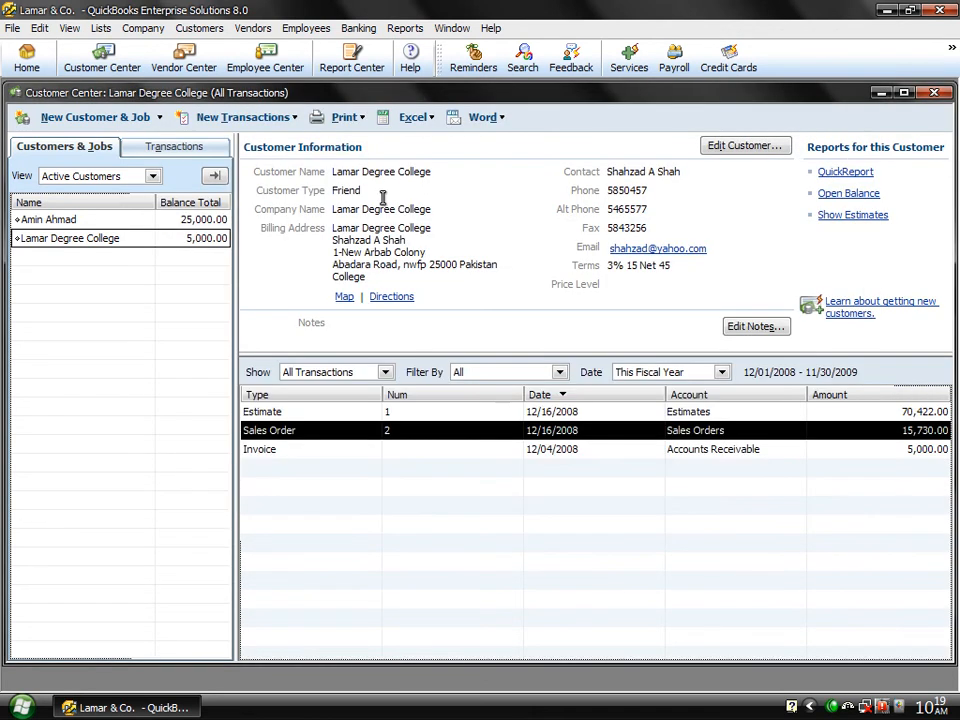
# Start a new invoice for the customer Lamar Degree College.
pyautogui.click(197, 28)
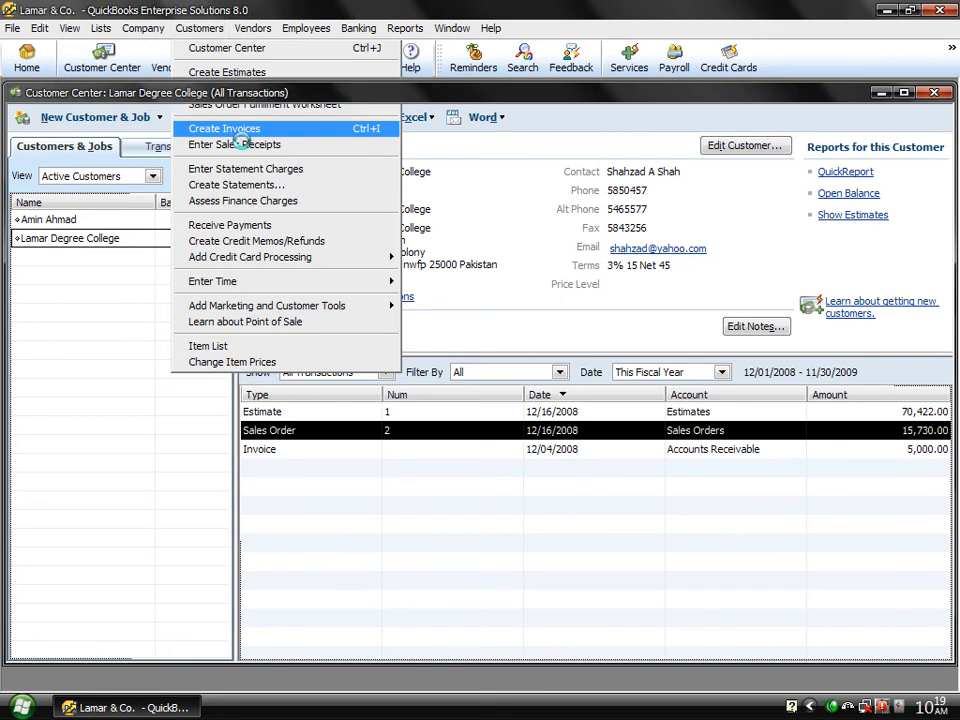
pyautogui.click(230, 130)
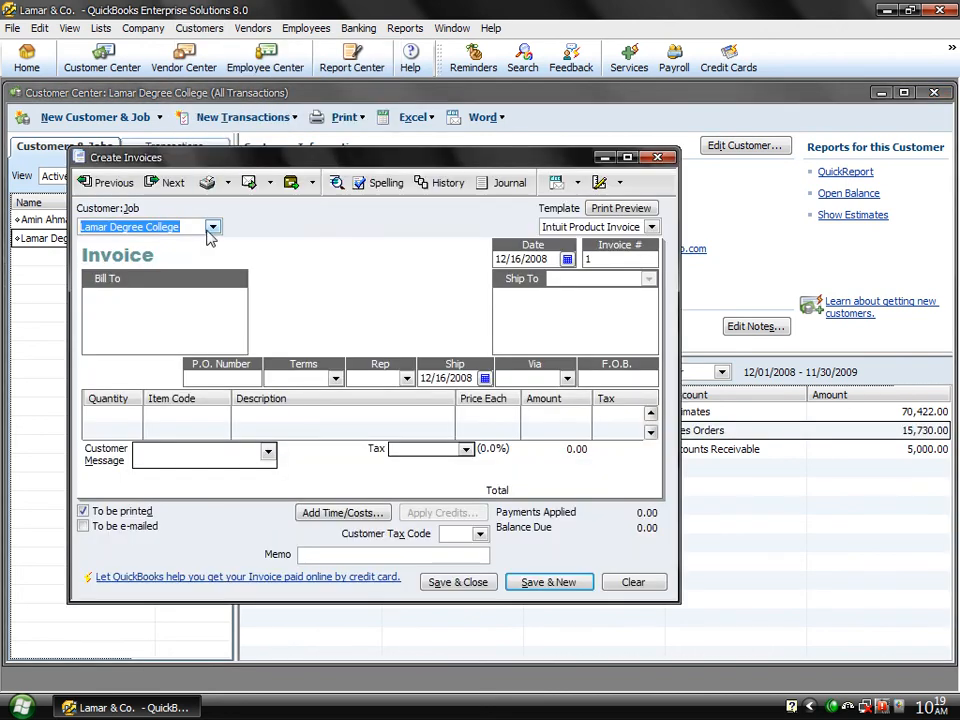
pyautogui.click(212, 227)
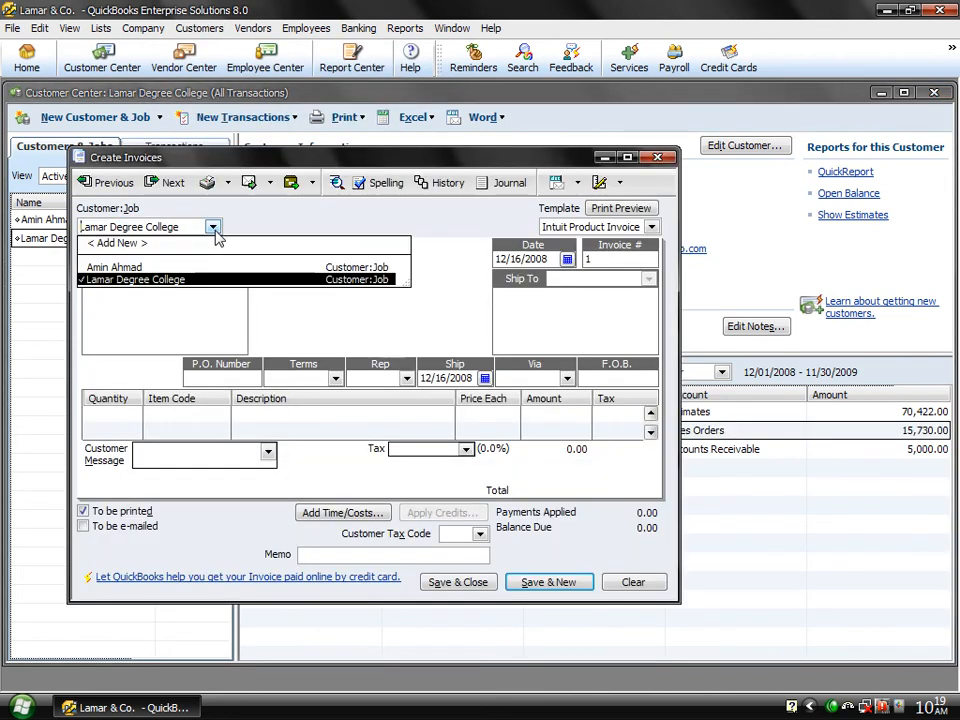
pyautogui.click(153, 282)
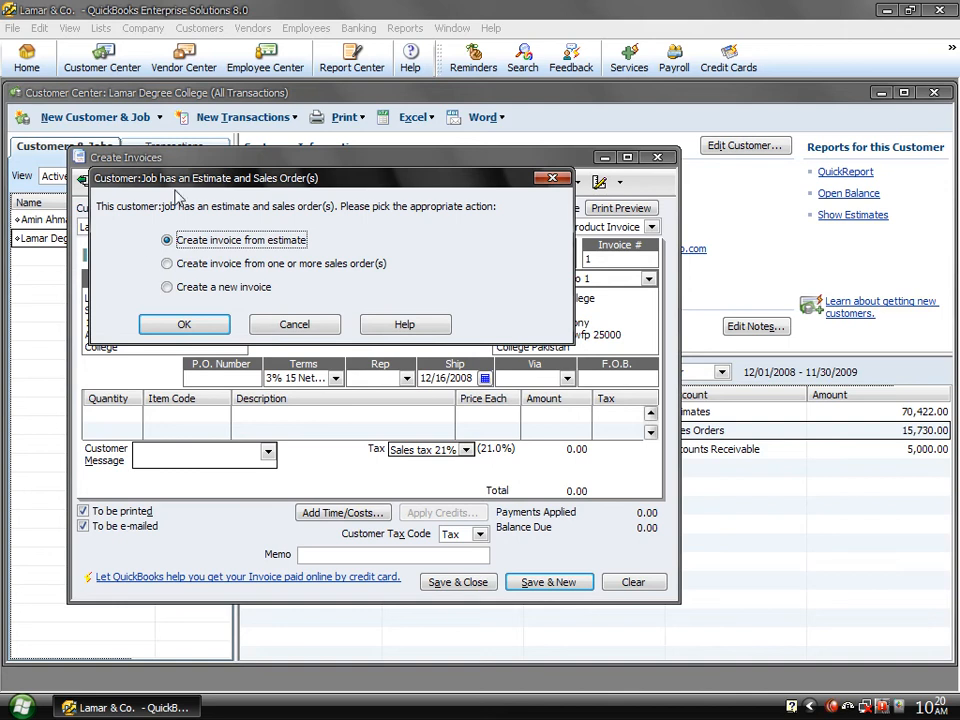
# Base the invoice on Lamar Degree College's estimate 1, invoicing the entire estimate (100%).
pyautogui.click(256, 264)
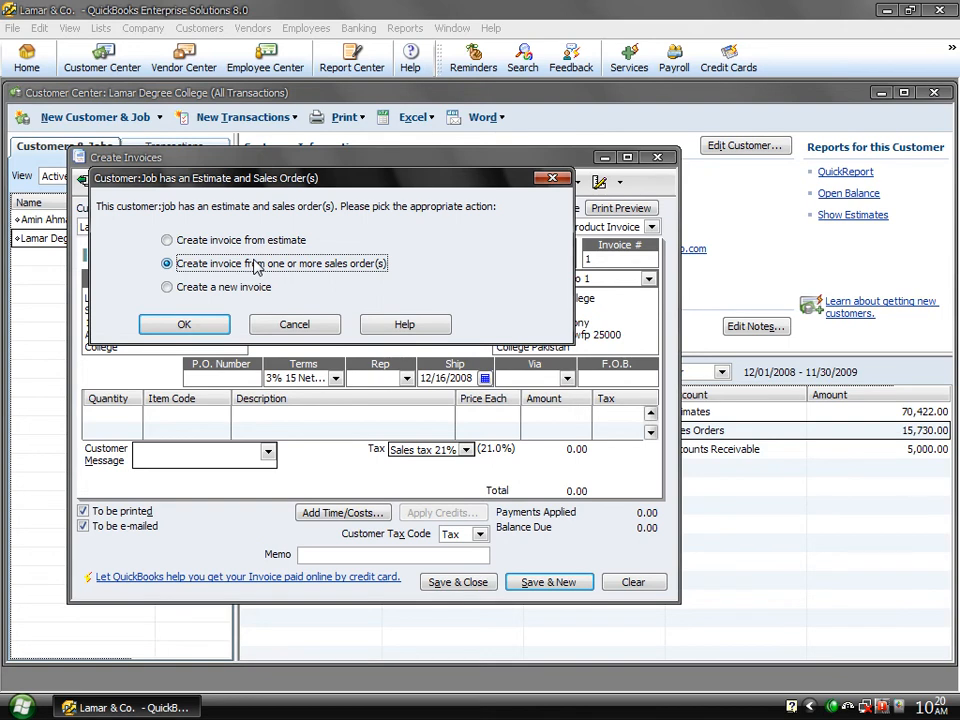
pyautogui.click(215, 292)
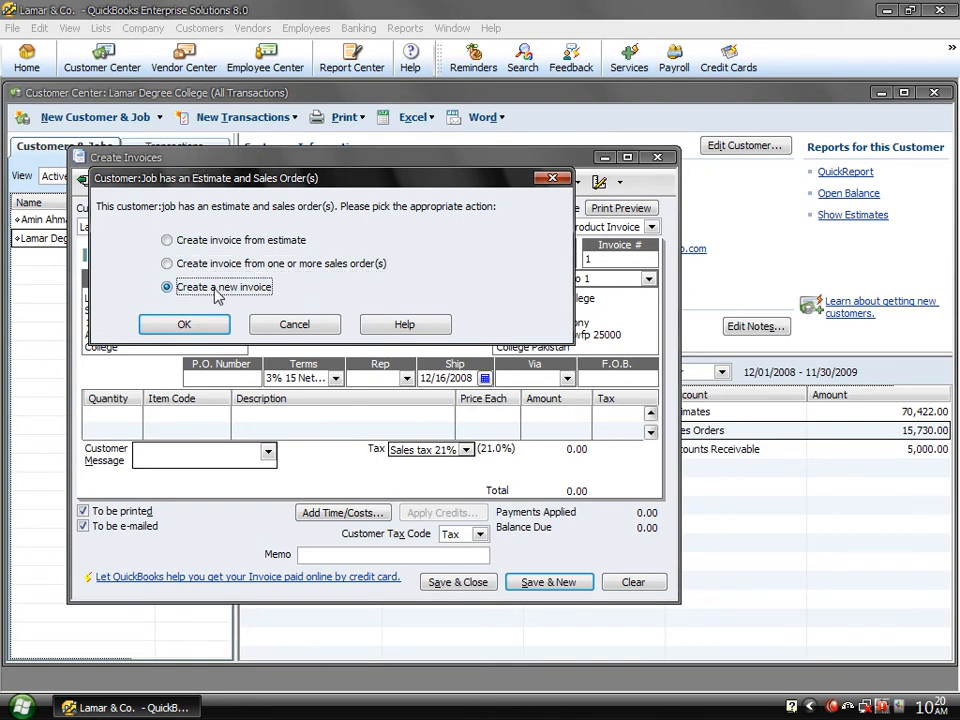
pyautogui.click(216, 244)
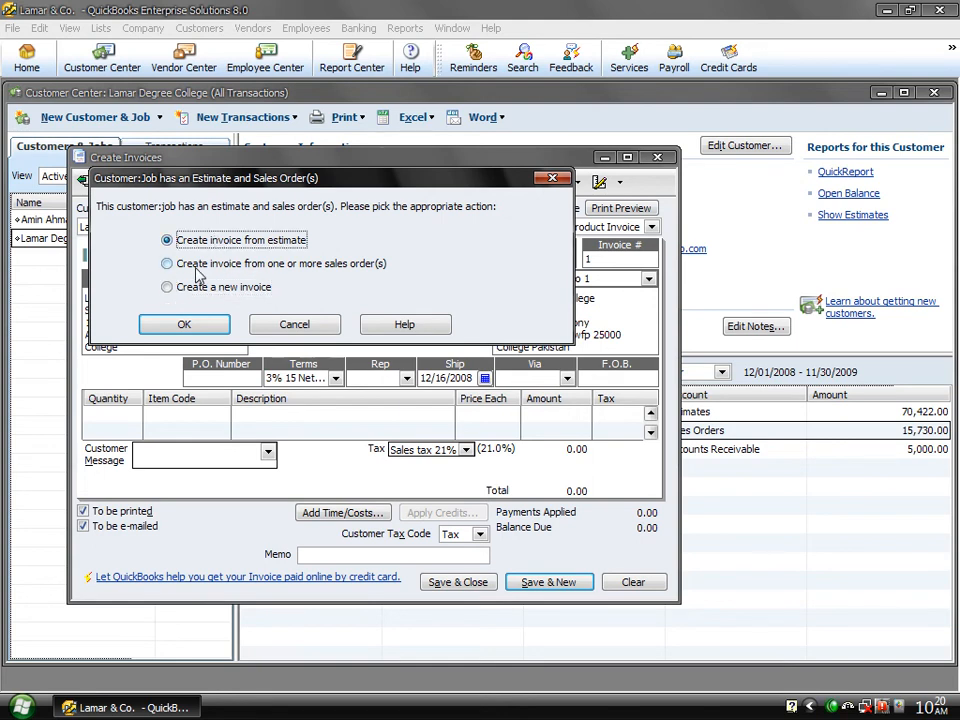
pyautogui.click(185, 326)
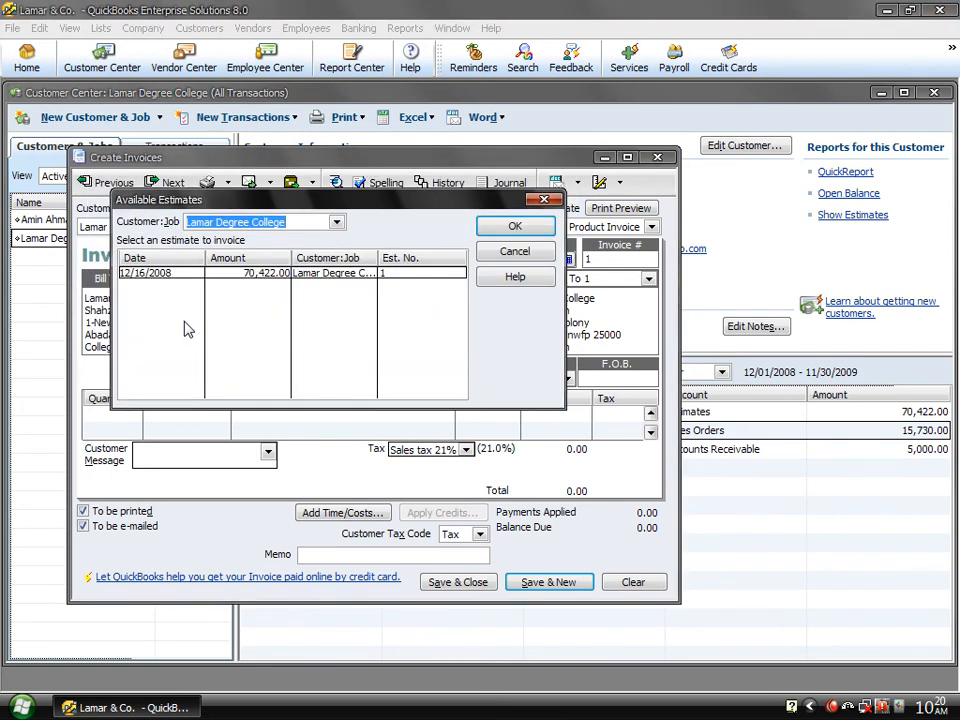
pyautogui.click(383, 285)
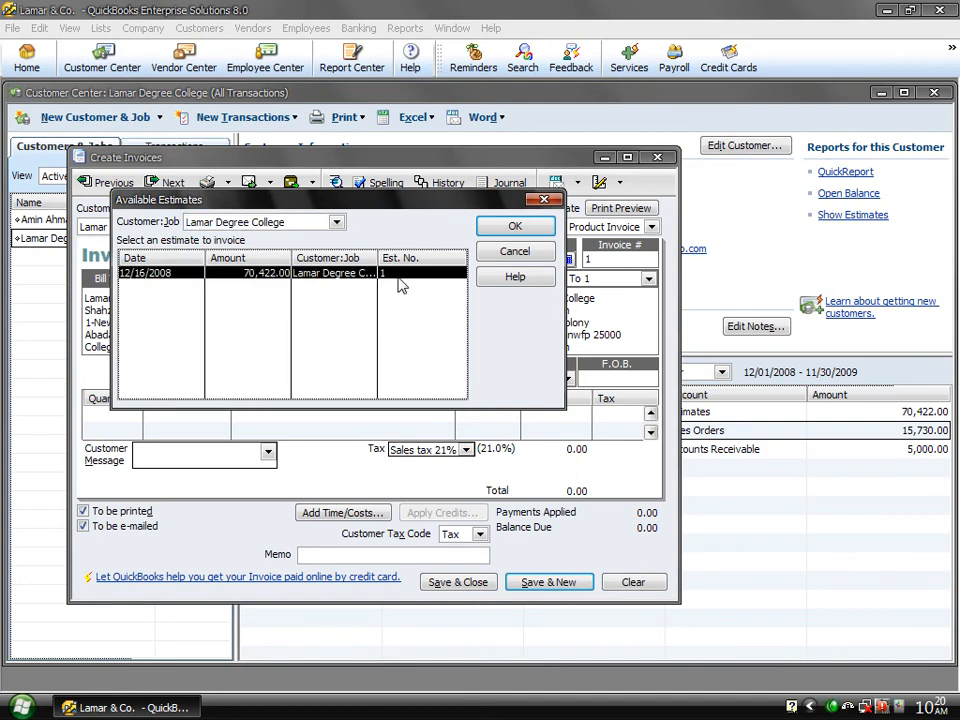
pyautogui.click(492, 228)
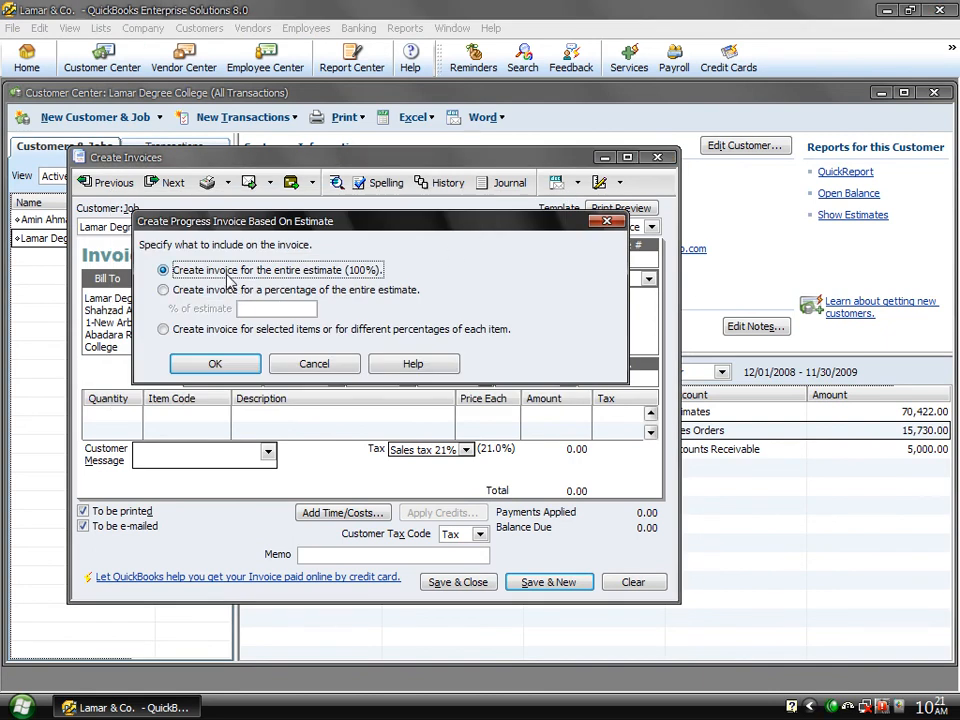
pyautogui.click(213, 370)
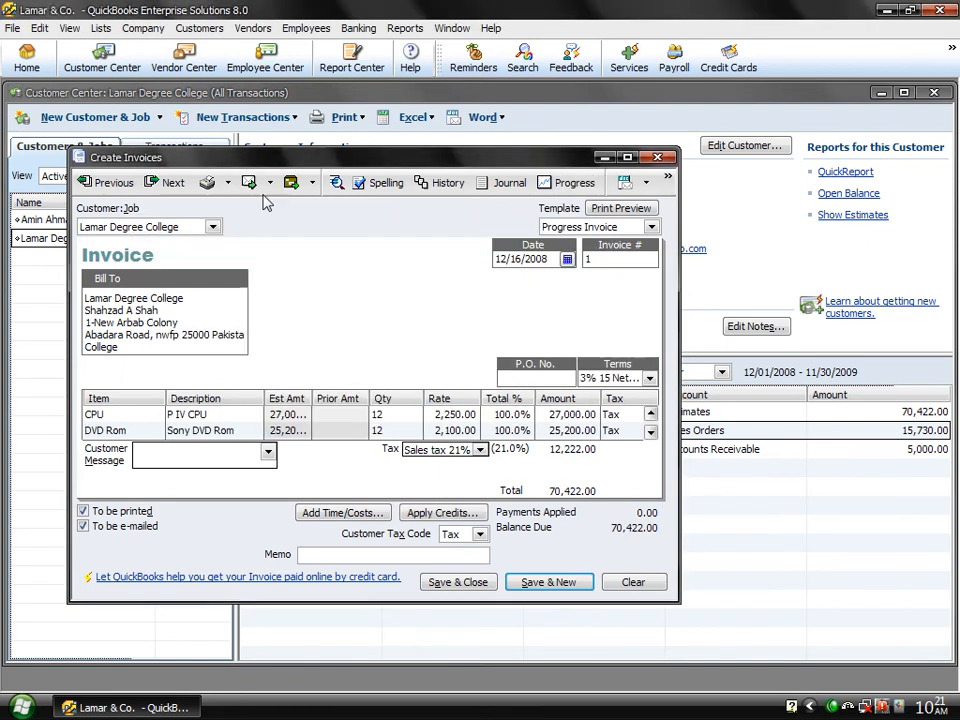
# Close the Customer Center and enlarge the invoice window upward so all the invoice's line items fit.
pyautogui.click(271, 142)
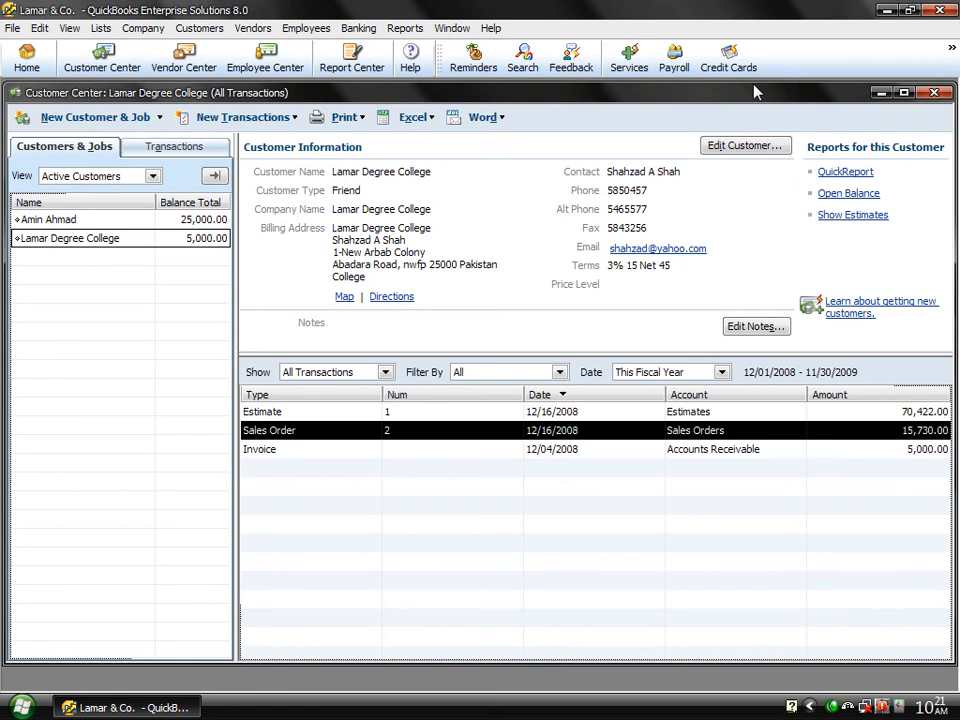
pyautogui.click(931, 92)
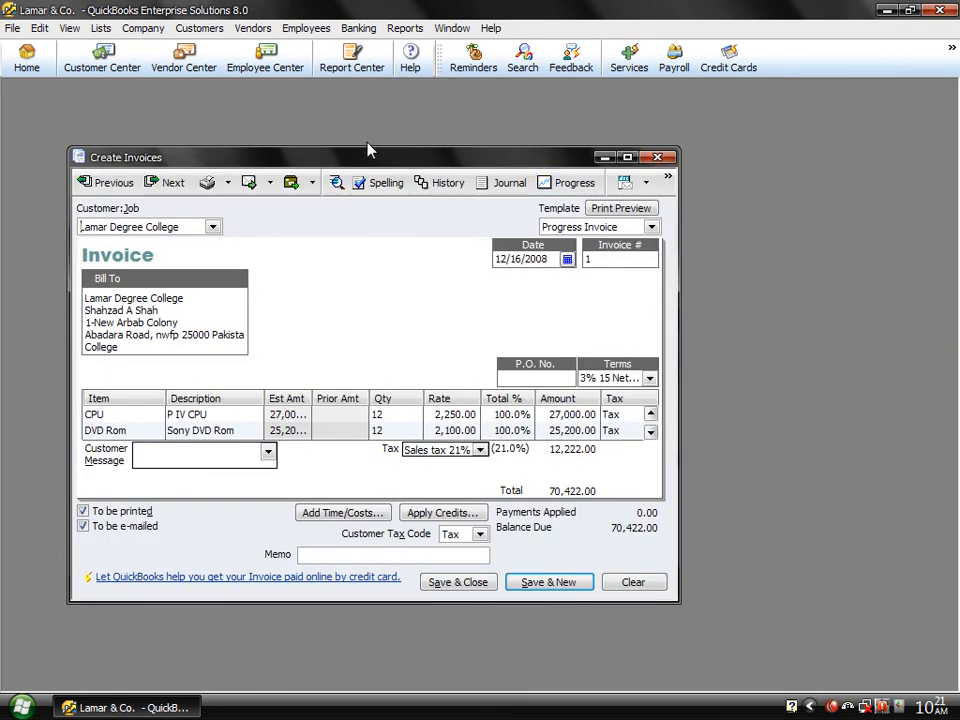
pyautogui.moveTo(367, 148); pyautogui.dragTo(370, 83)
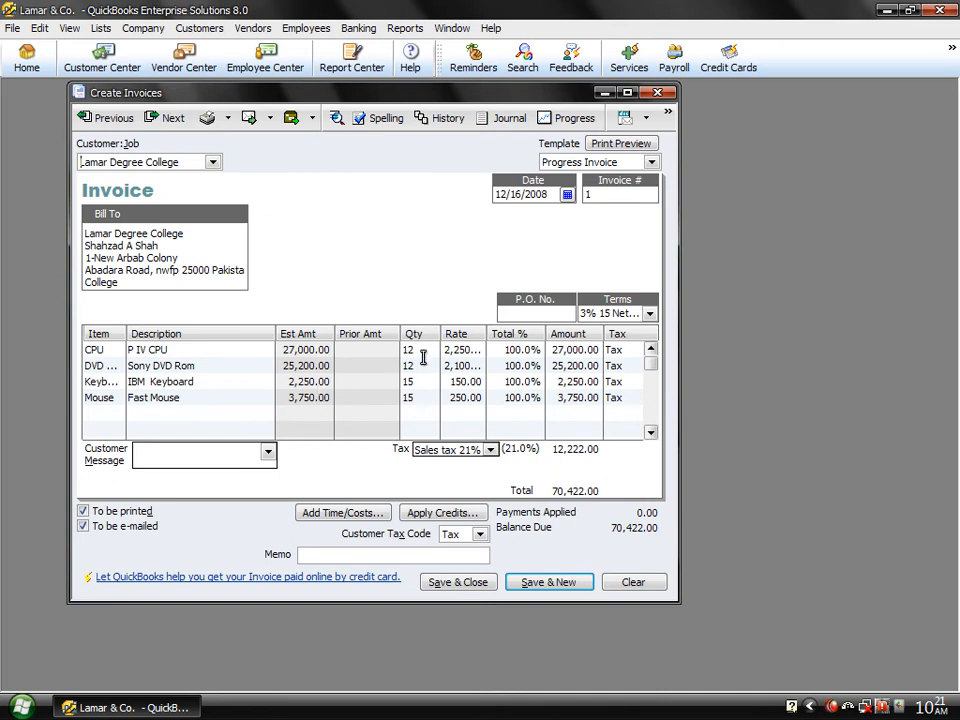
# Run the Physical Inventory Worksheet, place it beside the invoice to compare quantities, and return to the invoice.
pyautogui.click(245, 29)
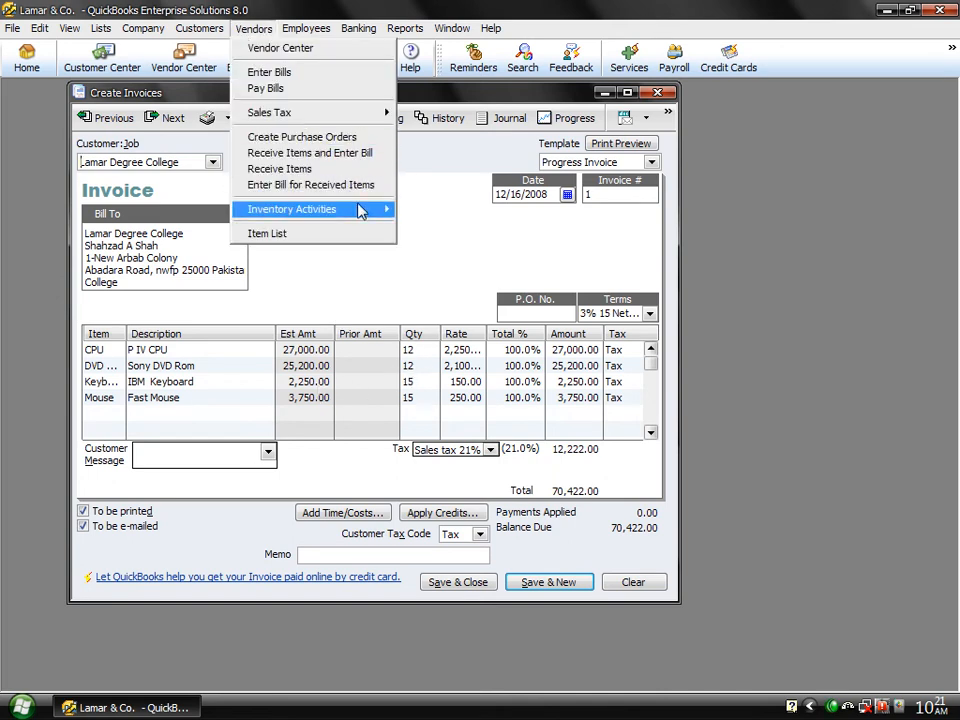
pyautogui.moveTo(366, 210)
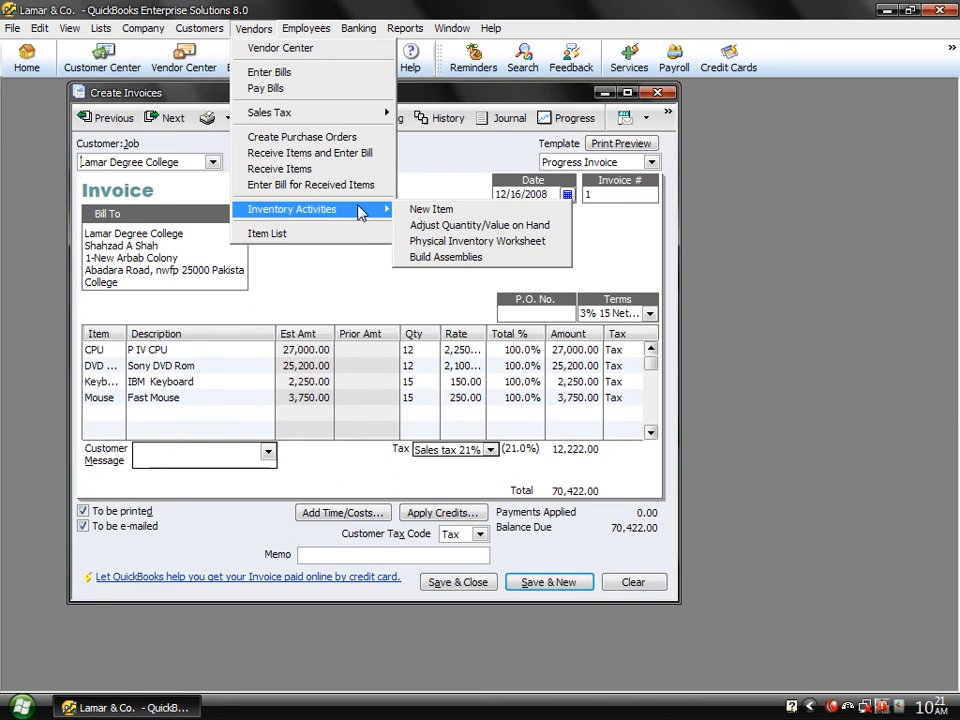
pyautogui.click(445, 247)
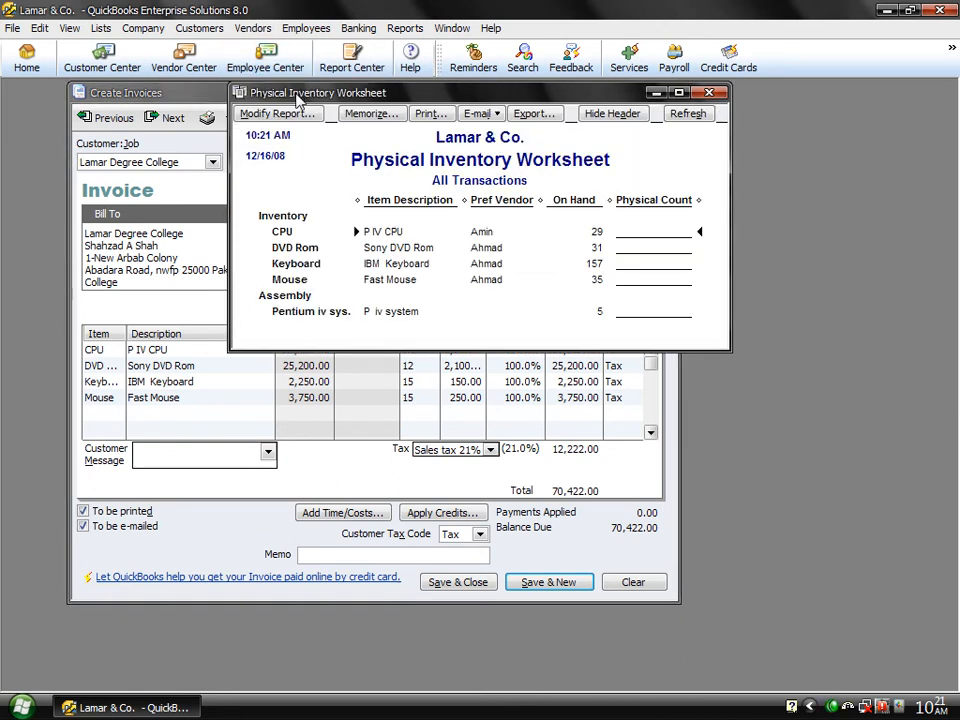
pyautogui.moveTo(297, 95); pyautogui.dragTo(630, 167)
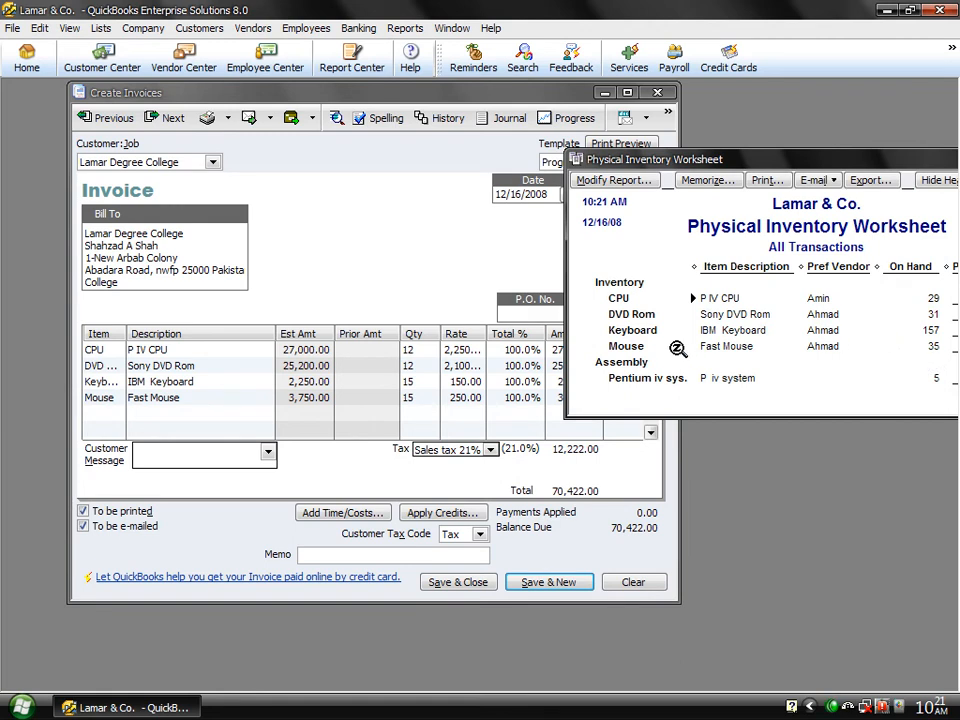
pyautogui.click(350, 256)
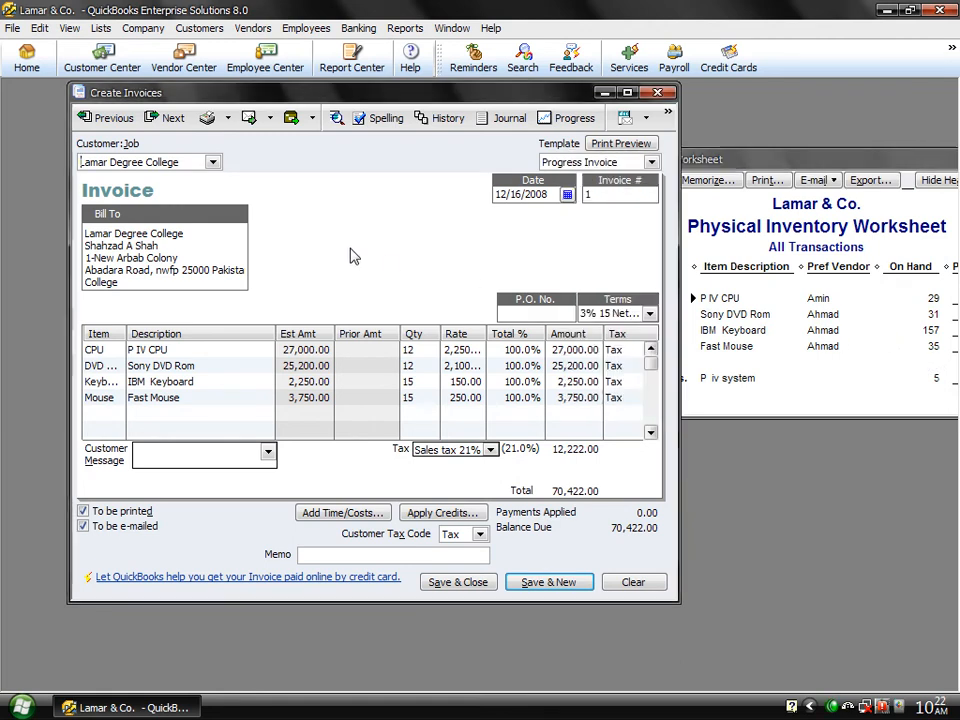
# Preview the invoice for printing, ignoring all flagged spellings, examine its line items and totals up close, and close the preview.
pyautogui.click(228, 119)
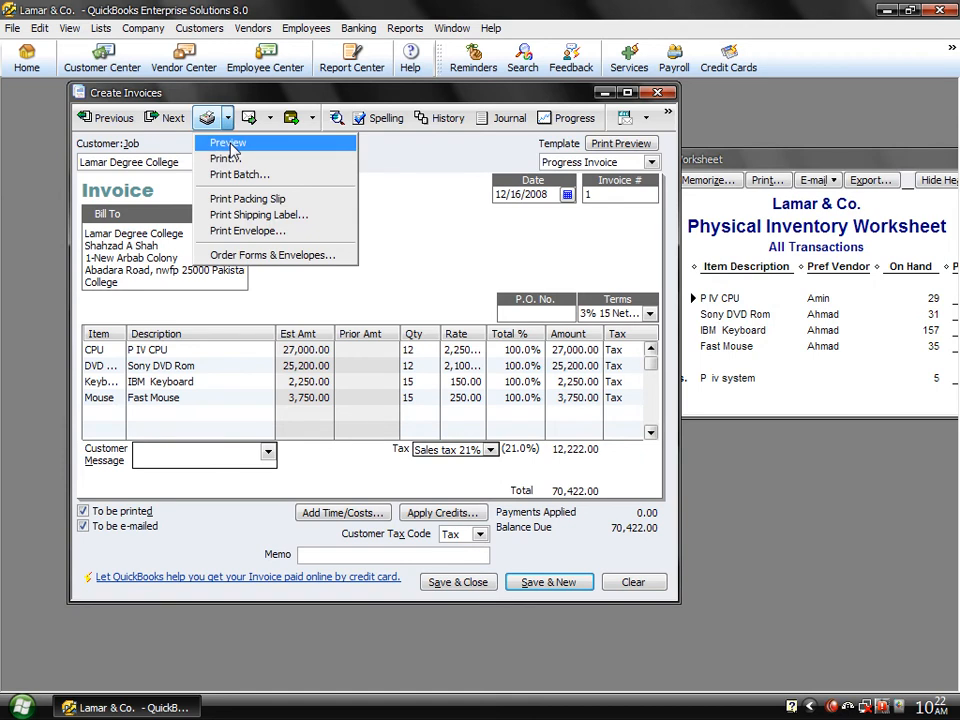
pyautogui.click(230, 145)
pyautogui.click(593, 424)
pyautogui.click(593, 424)
pyautogui.click(593, 424)
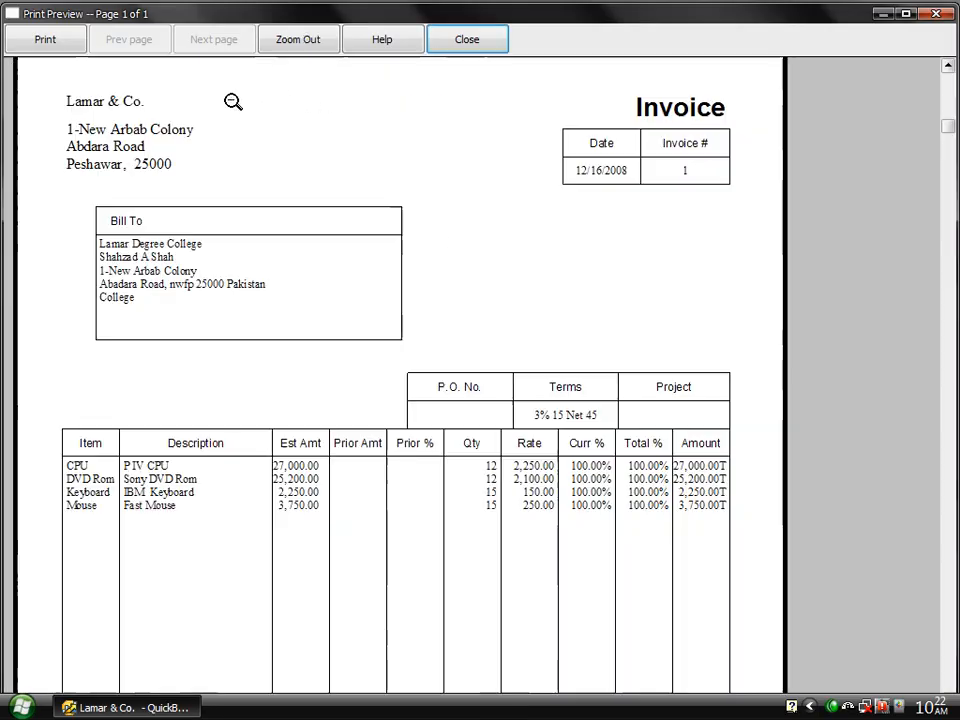
pyautogui.click(231, 98)
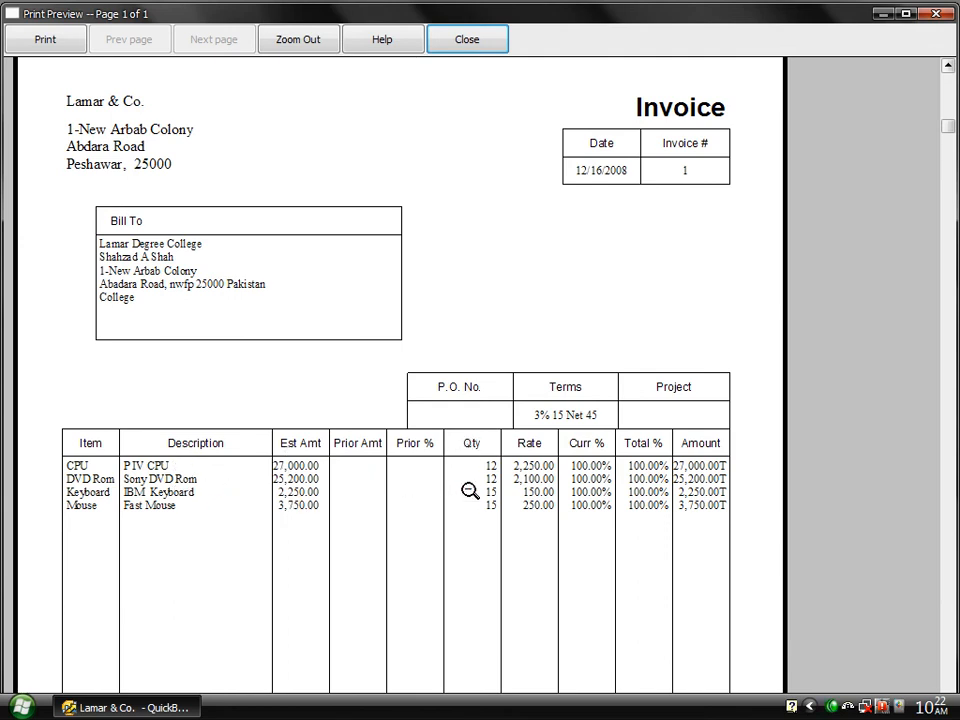
pyautogui.click(605, 503)
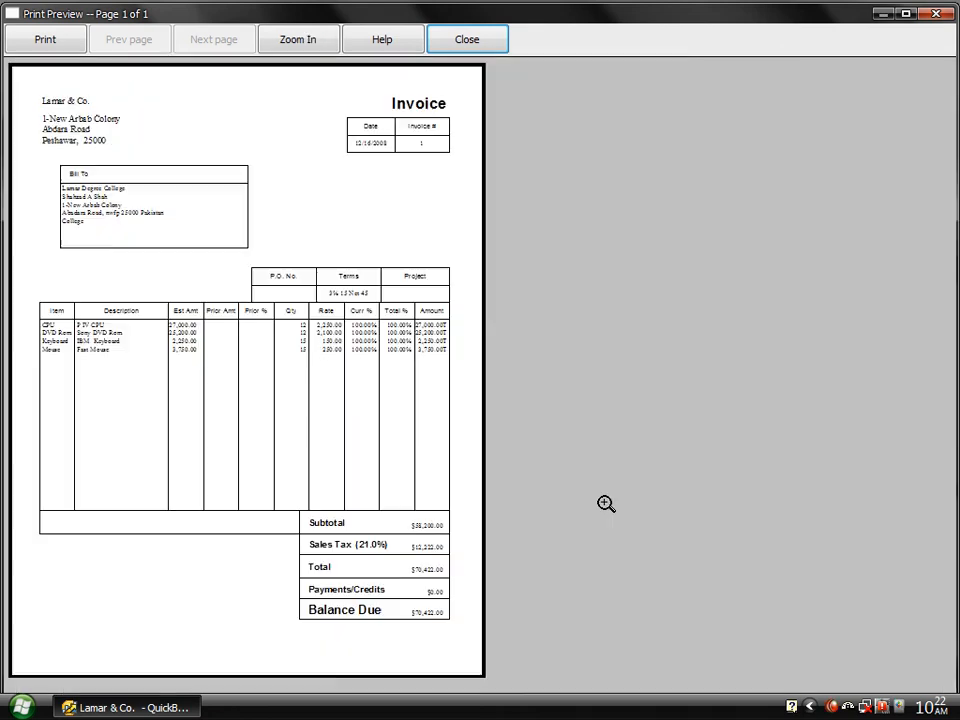
pyautogui.click(378, 530)
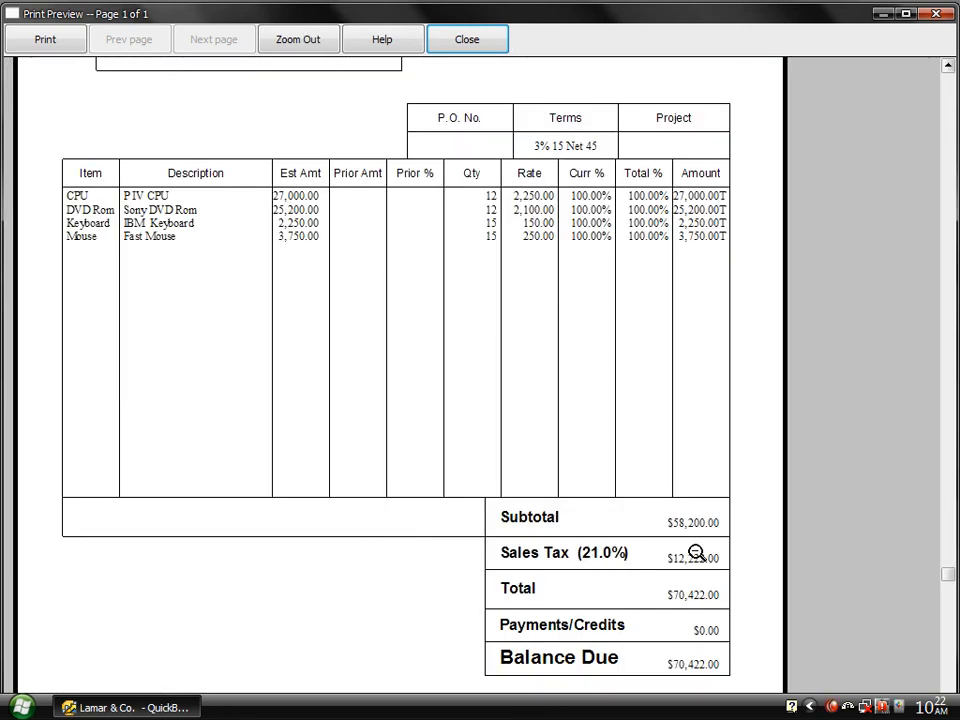
pyautogui.click(676, 676)
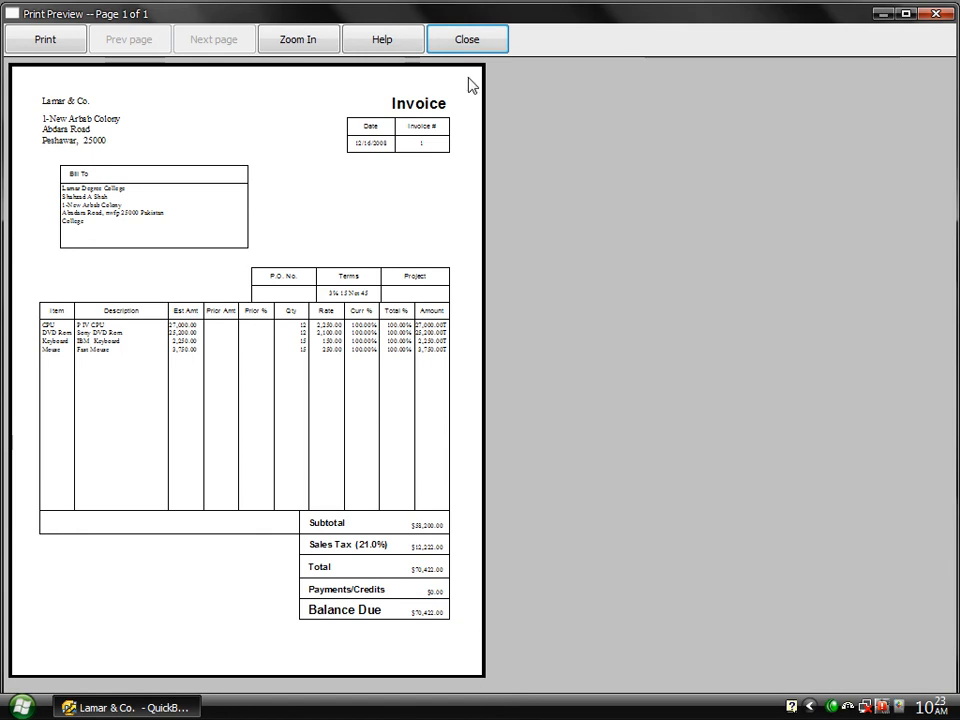
pyautogui.click(462, 46)
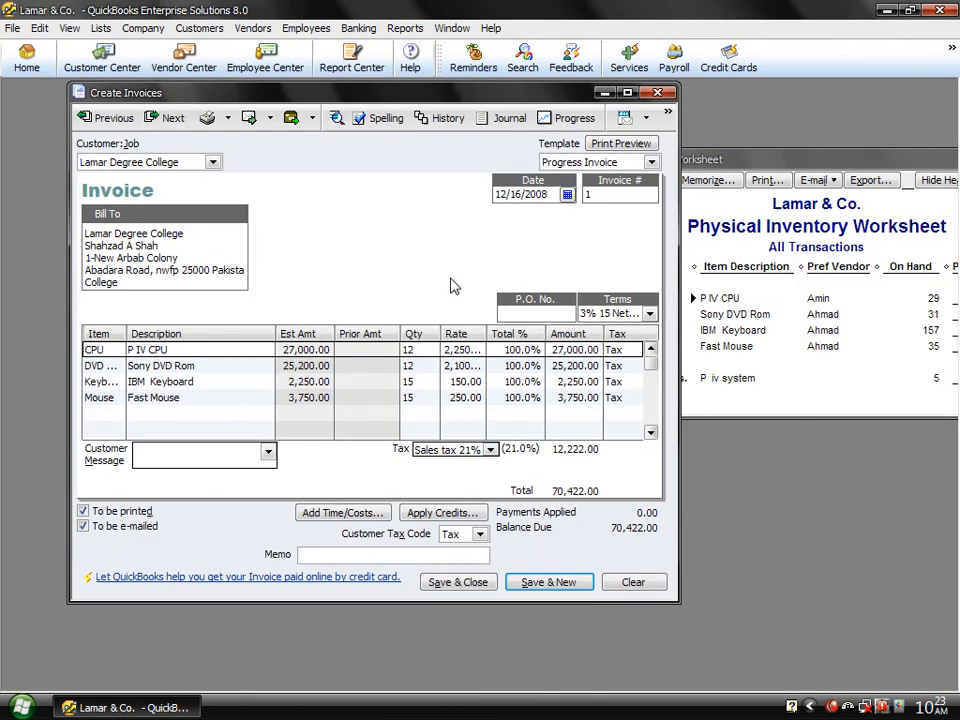
# Save and close the Lamar Degree College invoice, ignoring all flagged spellings.
pyautogui.click(490, 584)
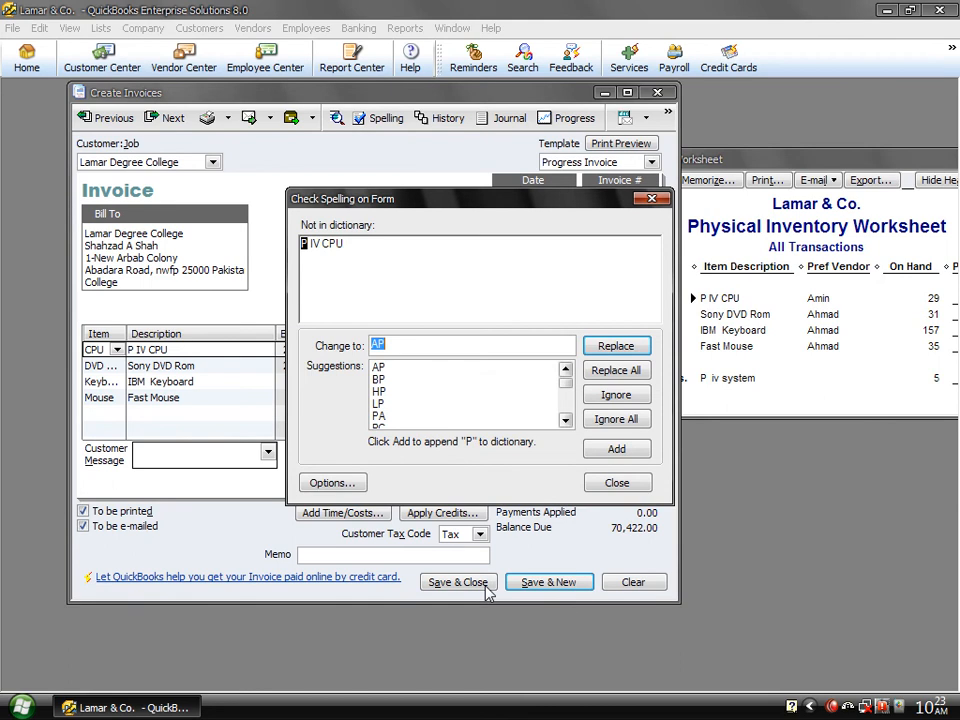
pyautogui.click(603, 420)
pyautogui.click(603, 420)
pyautogui.click(603, 420)
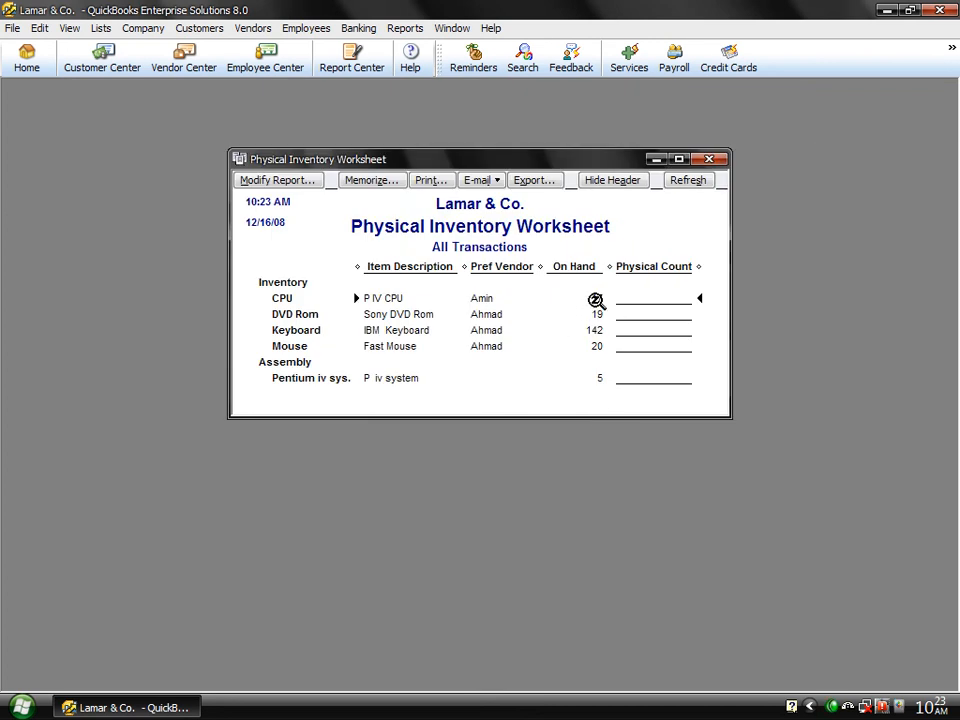
# Examine the CPU and Mouse item transactions behind their on-hand quantities, and close the reports and the Physical Inventory Worksheet.
pyautogui.doubleClick(596, 300)
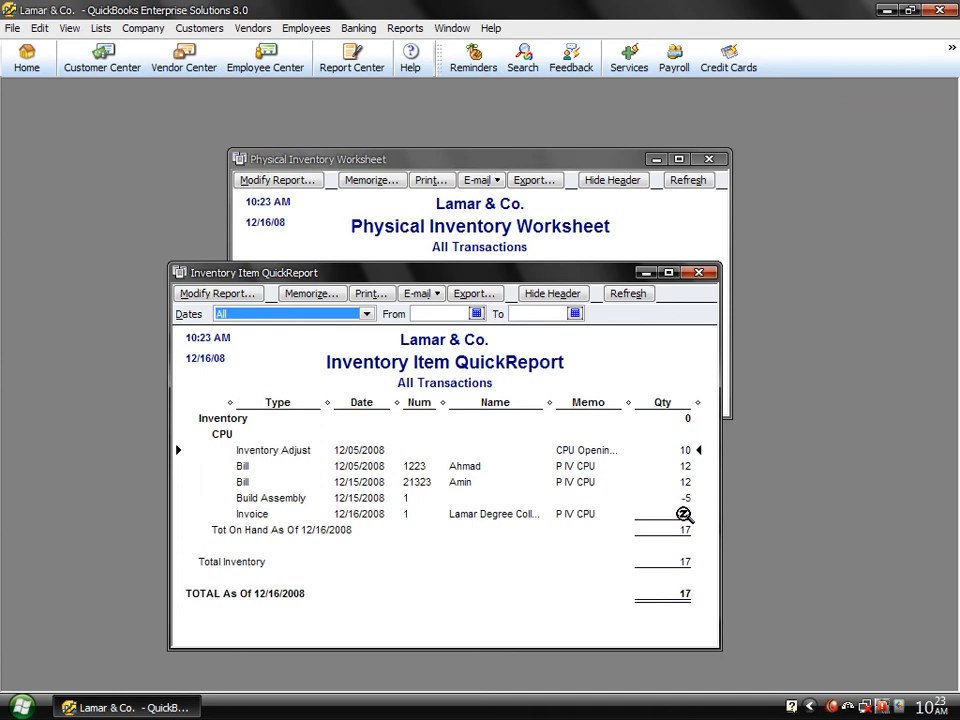
pyautogui.click(684, 514)
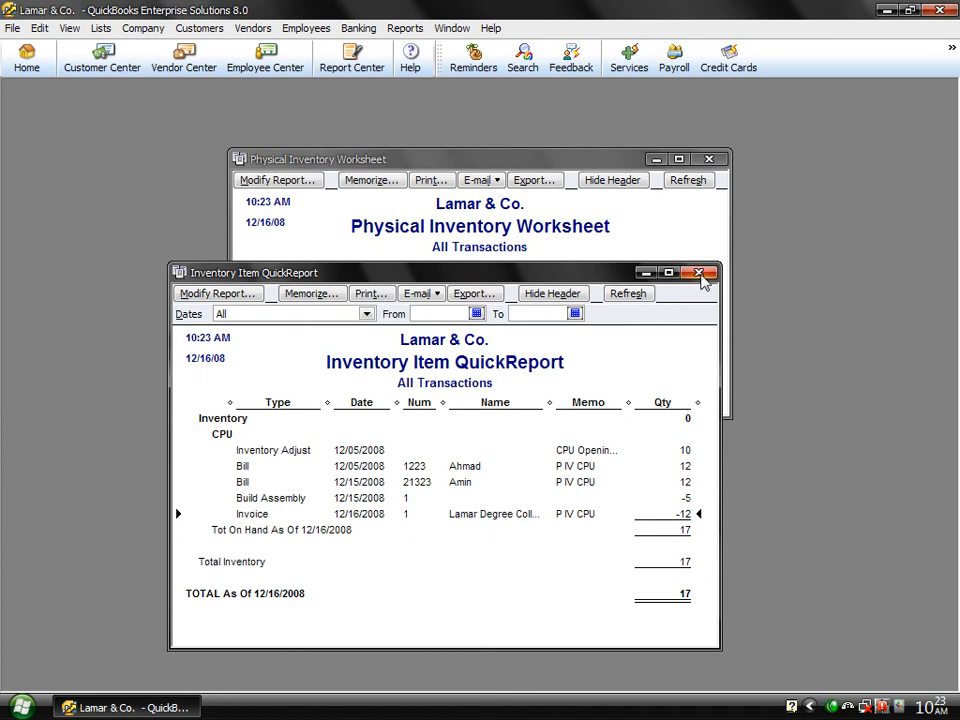
pyautogui.click(699, 273)
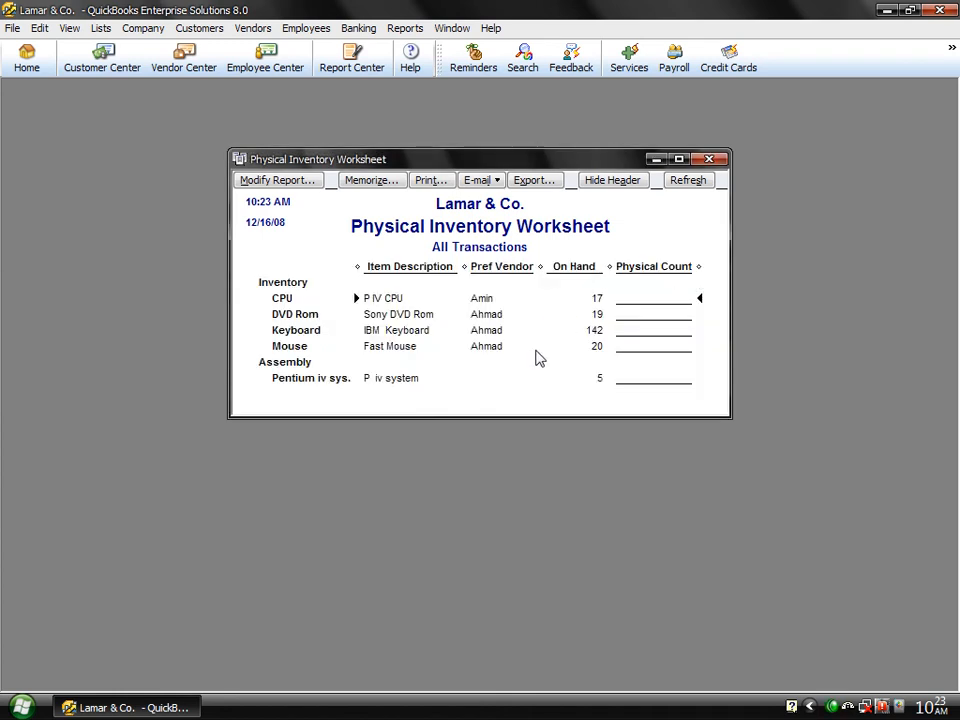
pyautogui.doubleClick(597, 344)
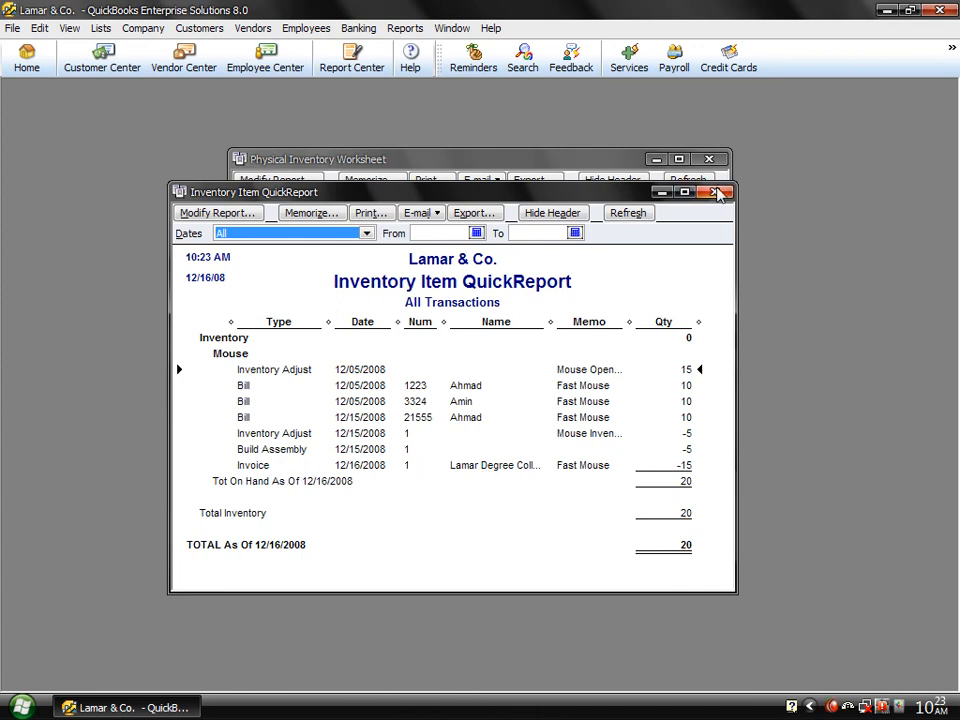
pyautogui.click(716, 192)
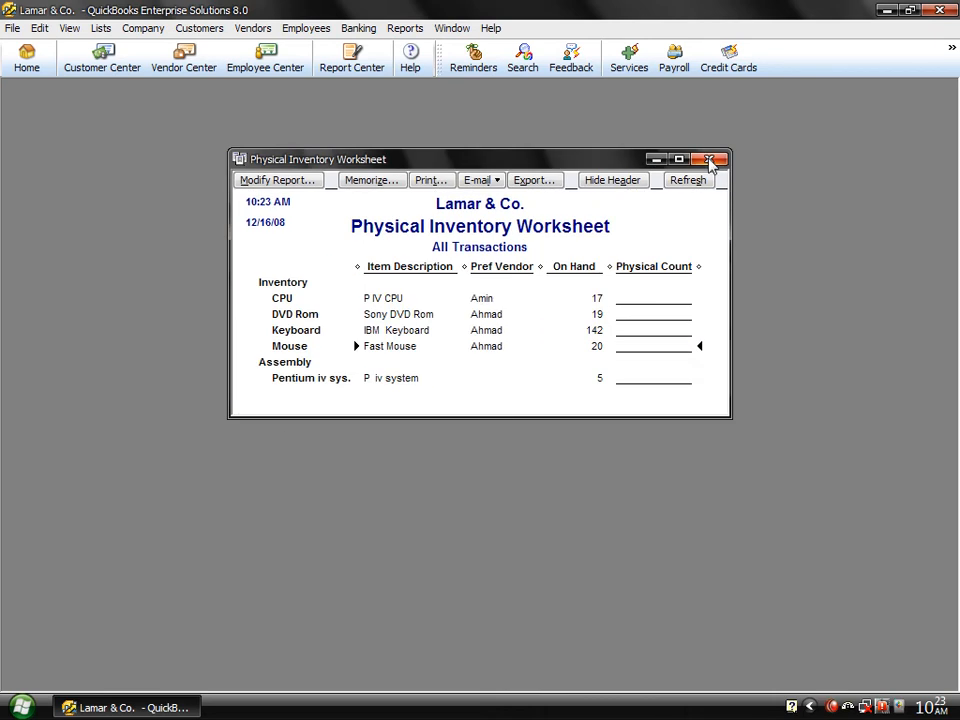
pyautogui.click(712, 161)
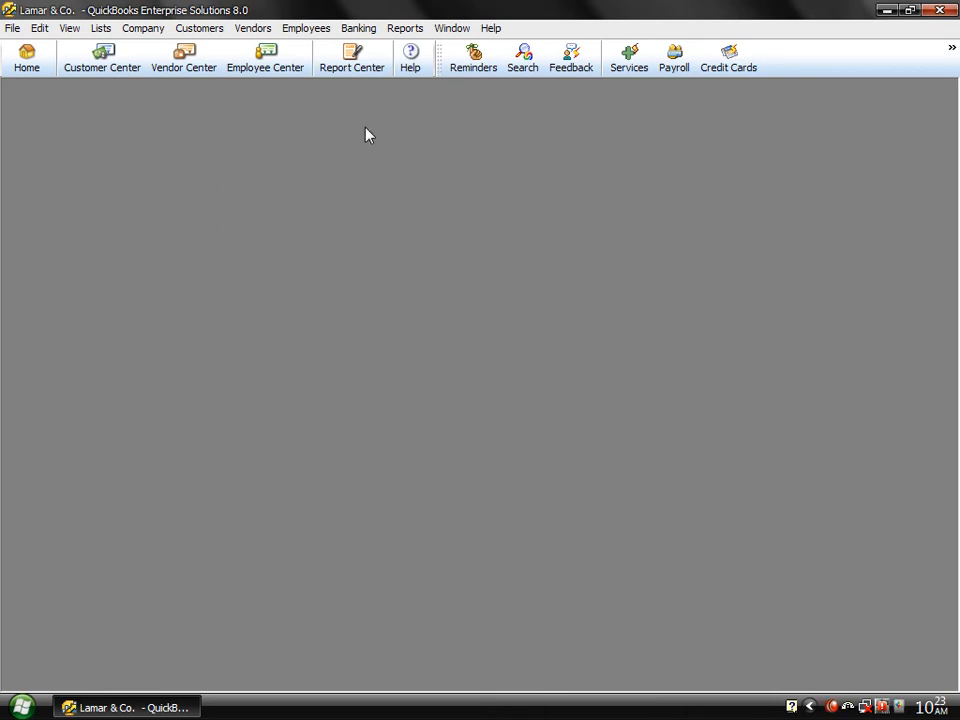
# Check invoice 1 in Lamar Degree College's transaction list in the Customer Center.
pyautogui.click(103, 58)
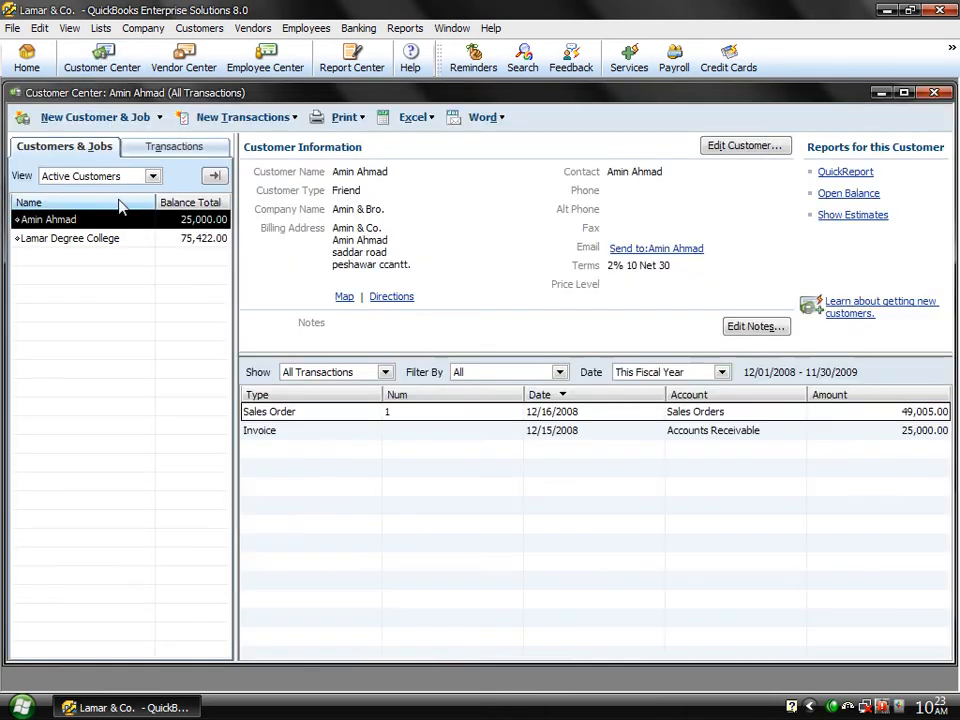
pyautogui.click(97, 240)
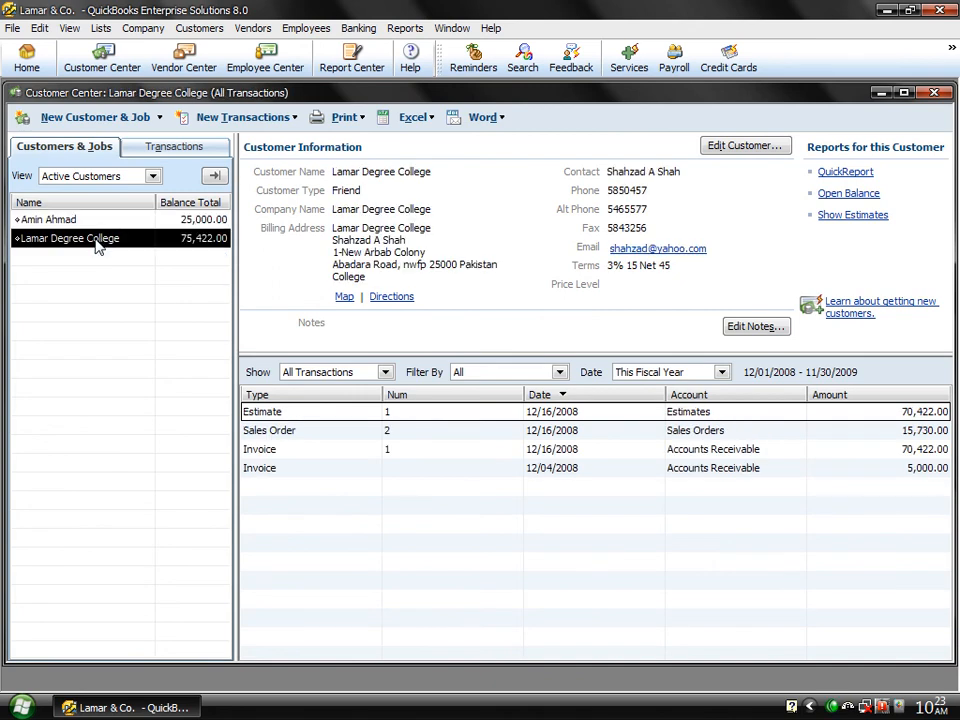
pyautogui.click(395, 450)
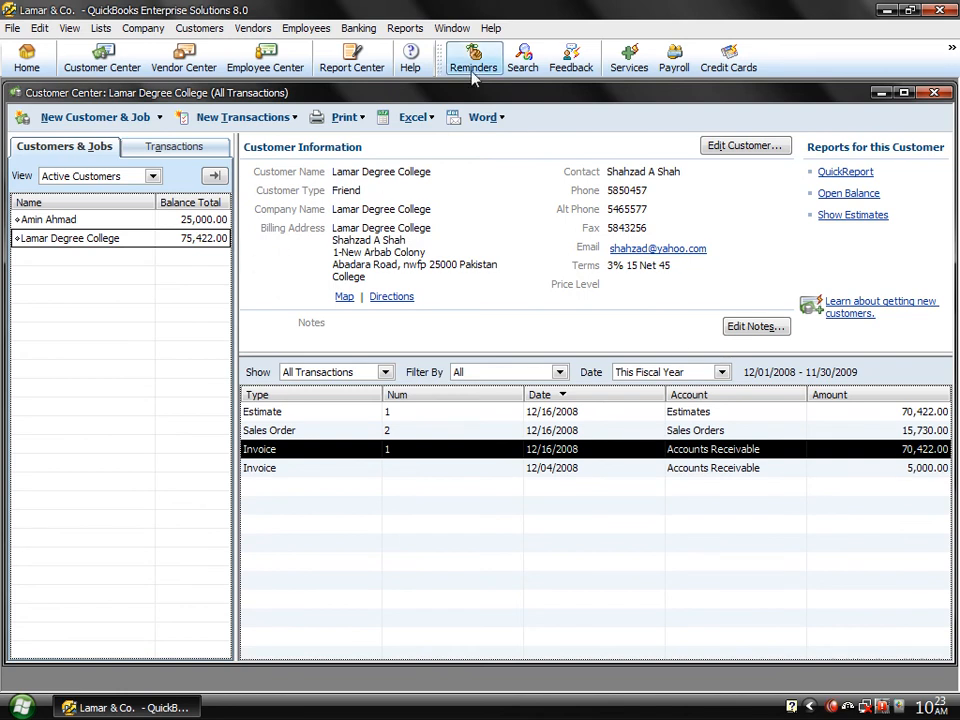
# Show the Trial Balance for all dates, examine the transactions behind Accounts Receivable, and close the transaction report.
pyautogui.click(407, 33)
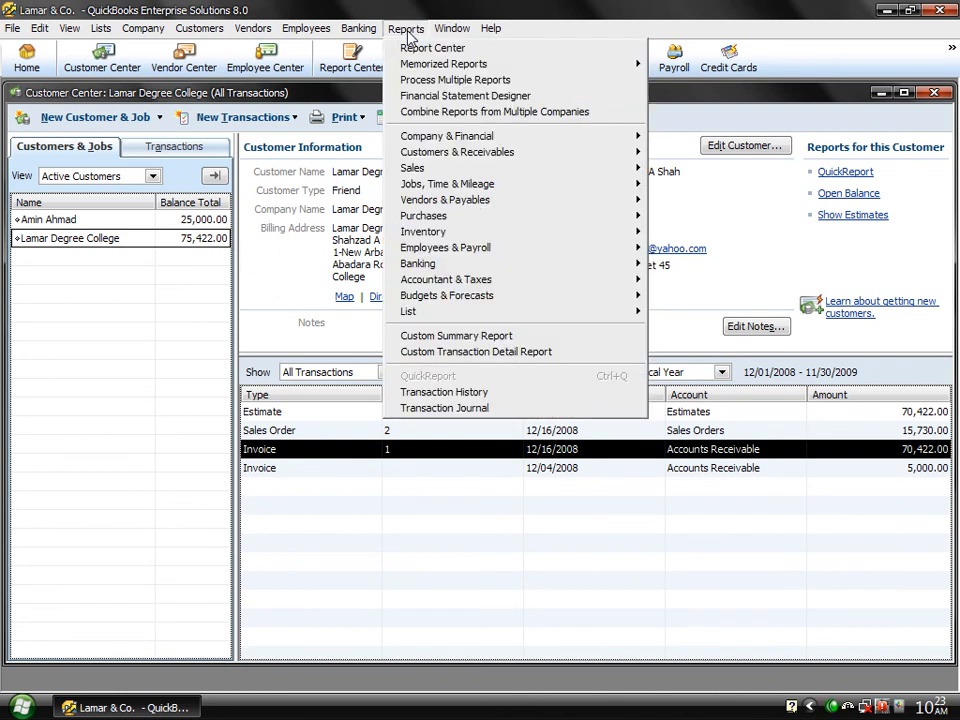
pyautogui.moveTo(579, 277)
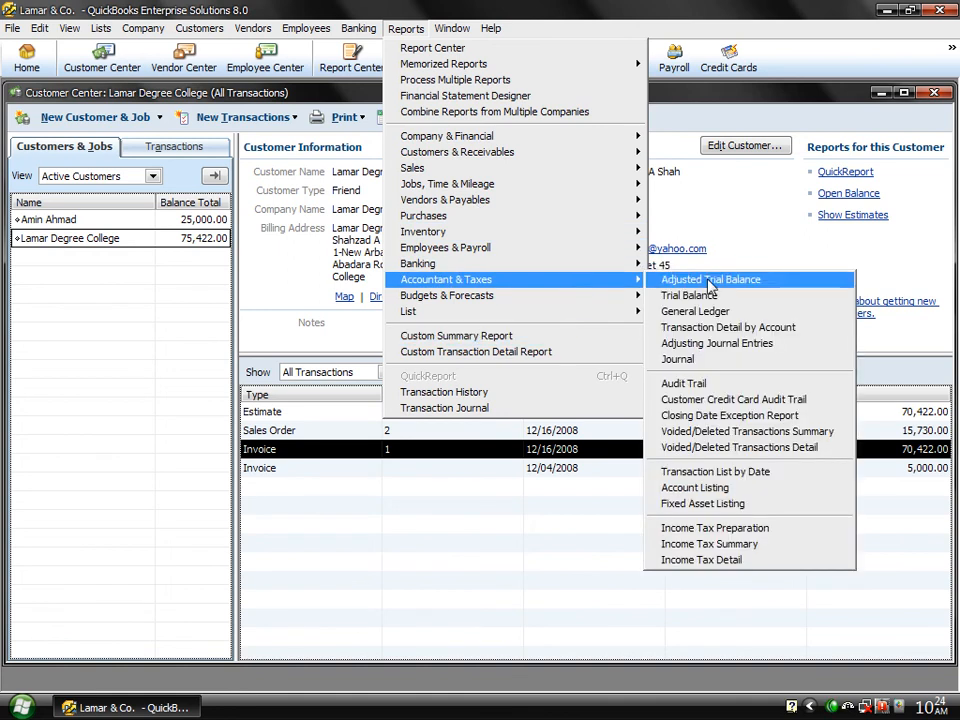
pyautogui.click(704, 294)
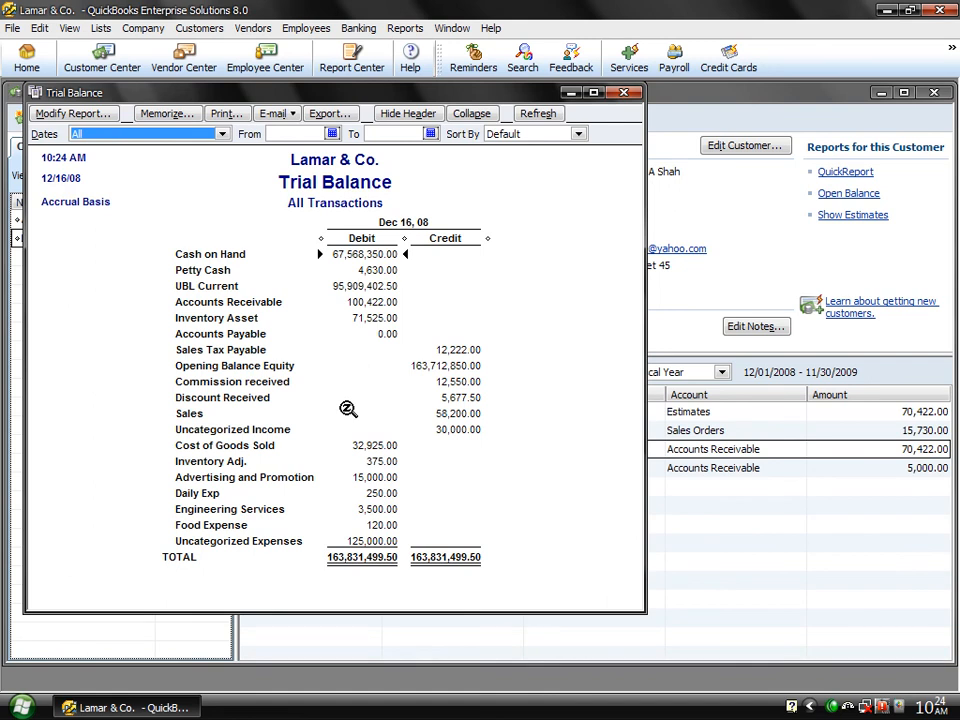
pyautogui.doubleClick(370, 306)
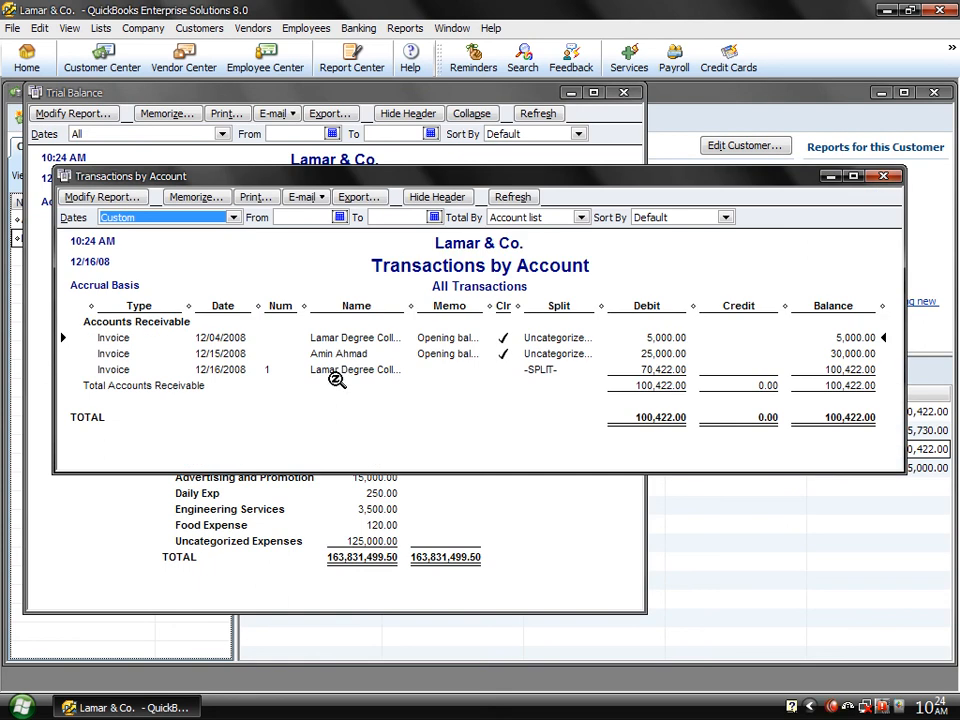
pyautogui.click(337, 372)
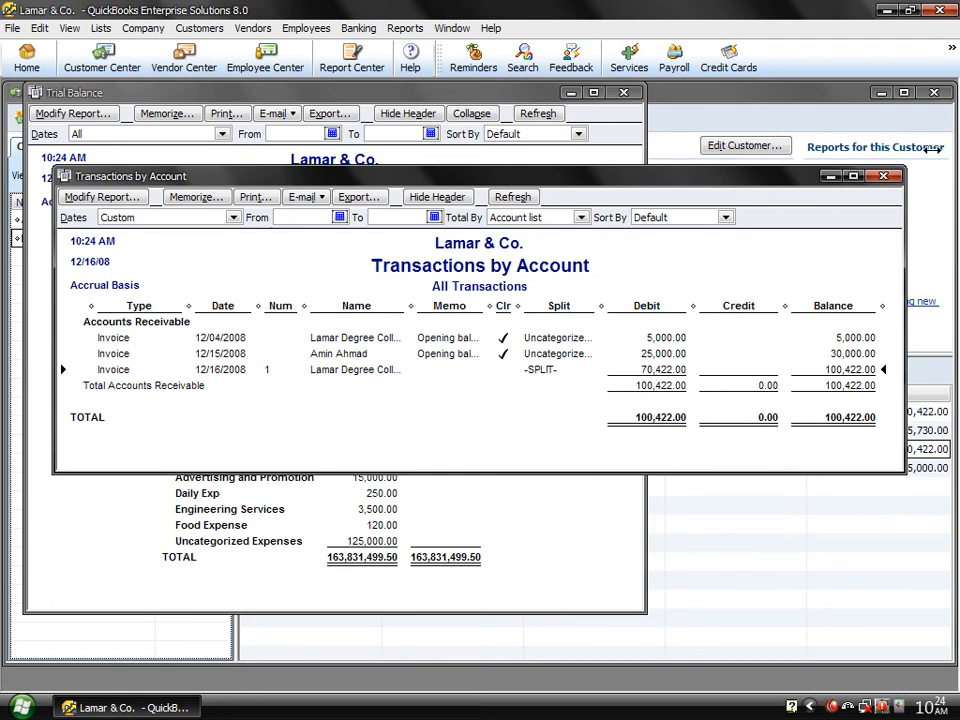
pyautogui.click(883, 177)
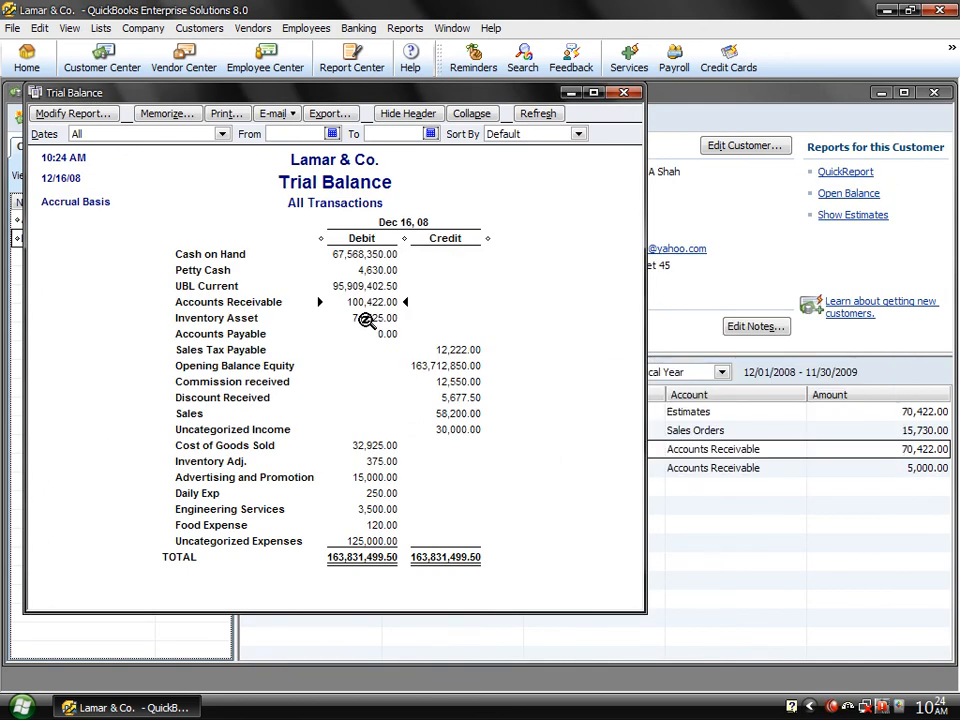
# Examine the invoice transactions behind the Inventory Asset balance, and close the reports and the Customer Center.
pyautogui.doubleClick(366, 318)
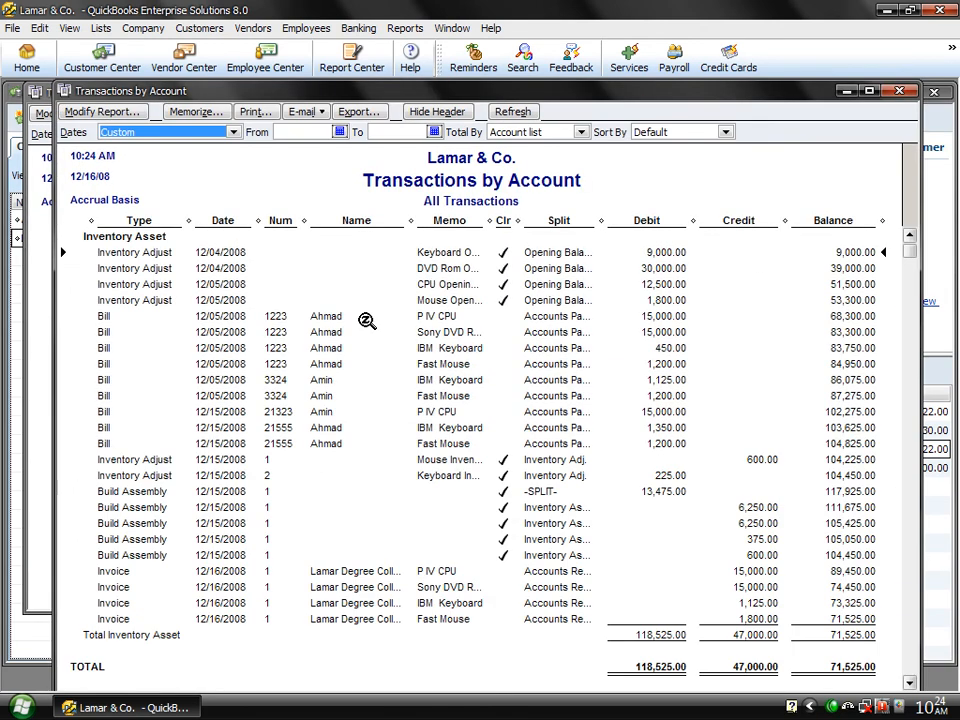
pyautogui.click(908, 683)
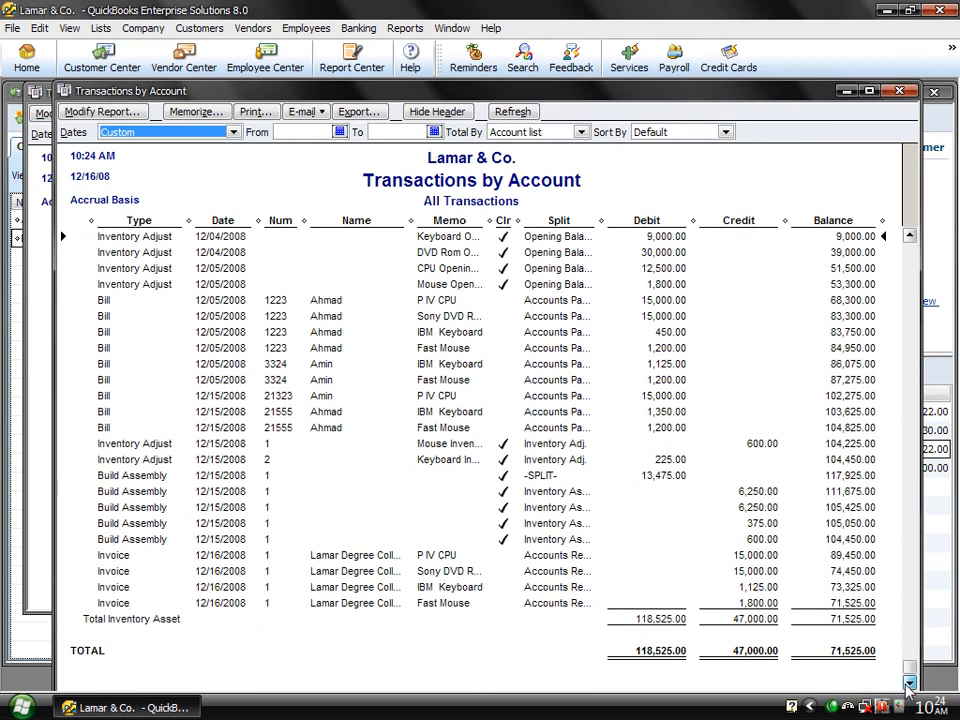
pyautogui.click(428, 557)
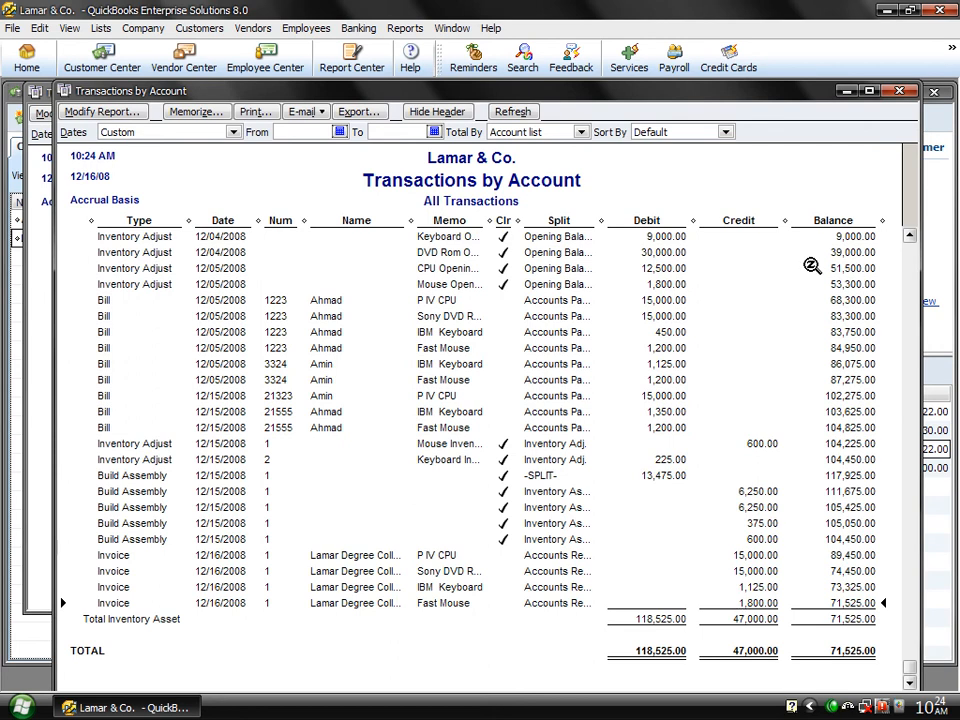
pyautogui.click(898, 92)
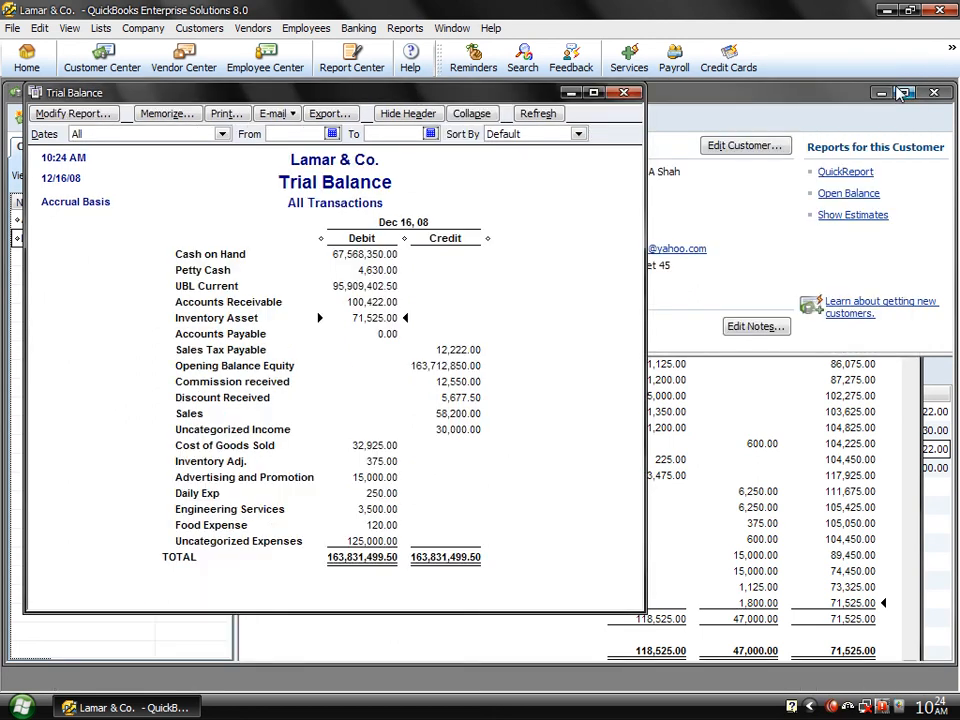
pyautogui.click(625, 93)
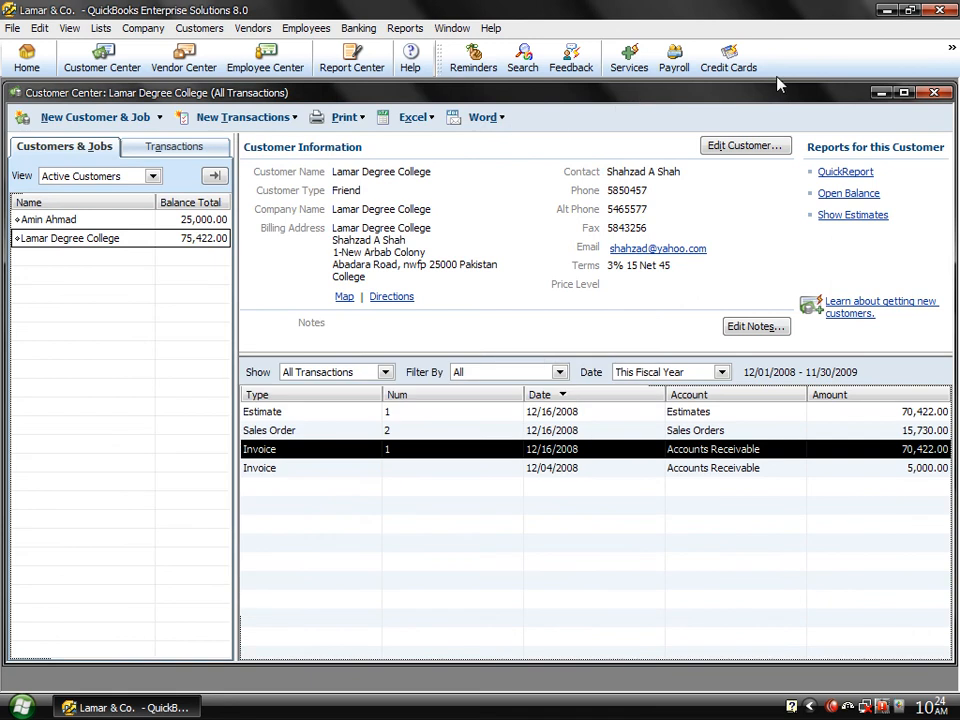
pyautogui.click(933, 93)
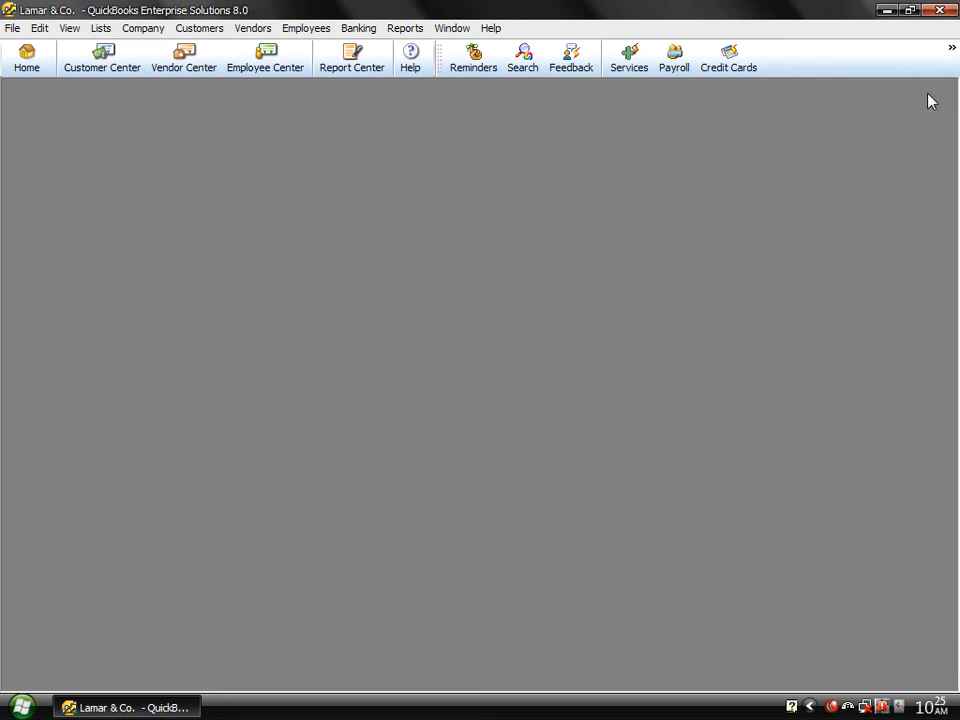
# Show the A/R Aging Detail report for all dates.
pyautogui.click(405, 28)
pyautogui.moveTo(518, 190)
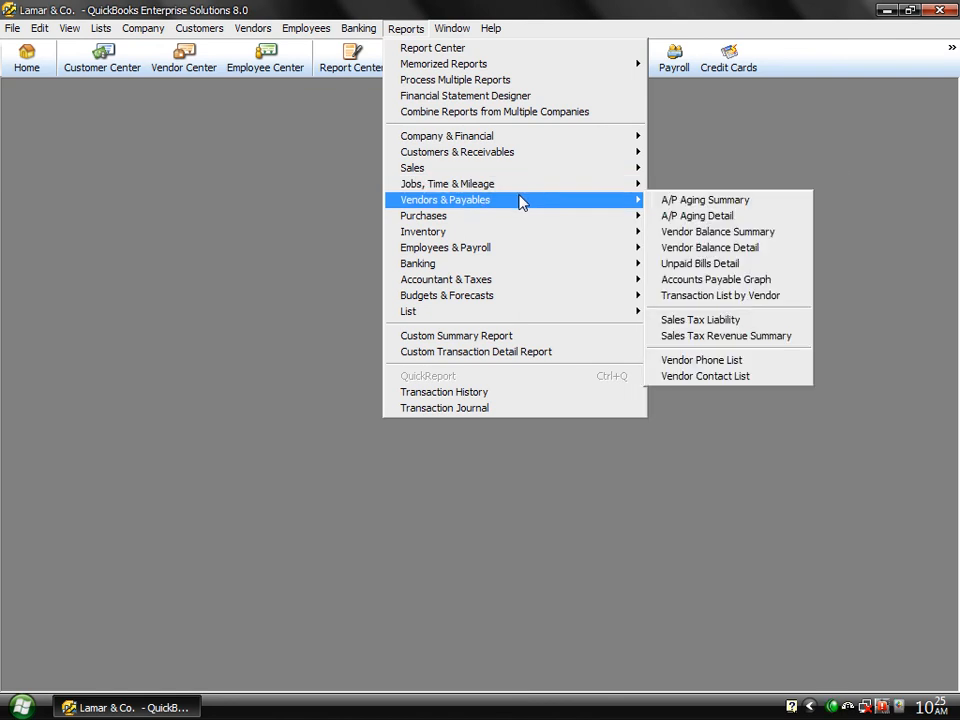
pyautogui.moveTo(574, 158)
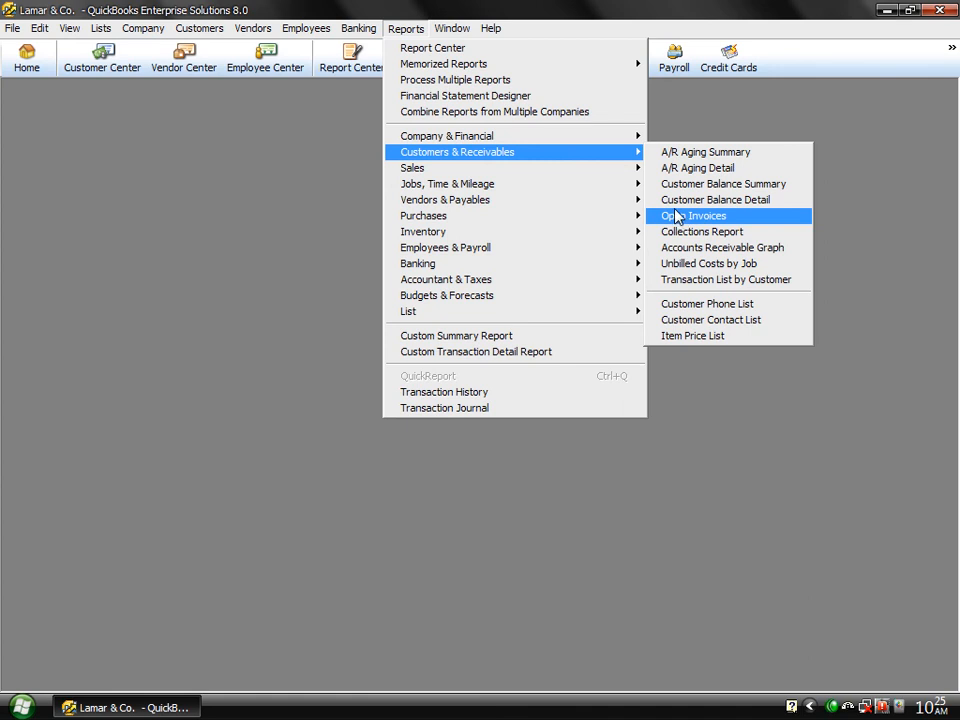
pyautogui.click(676, 170)
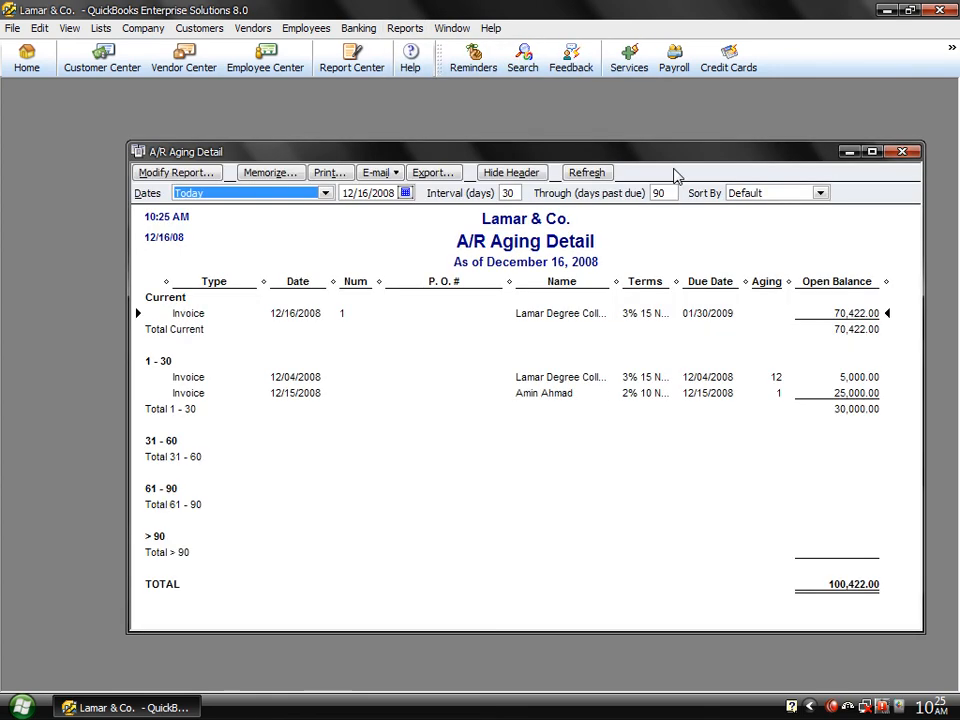
pyautogui.press('a')
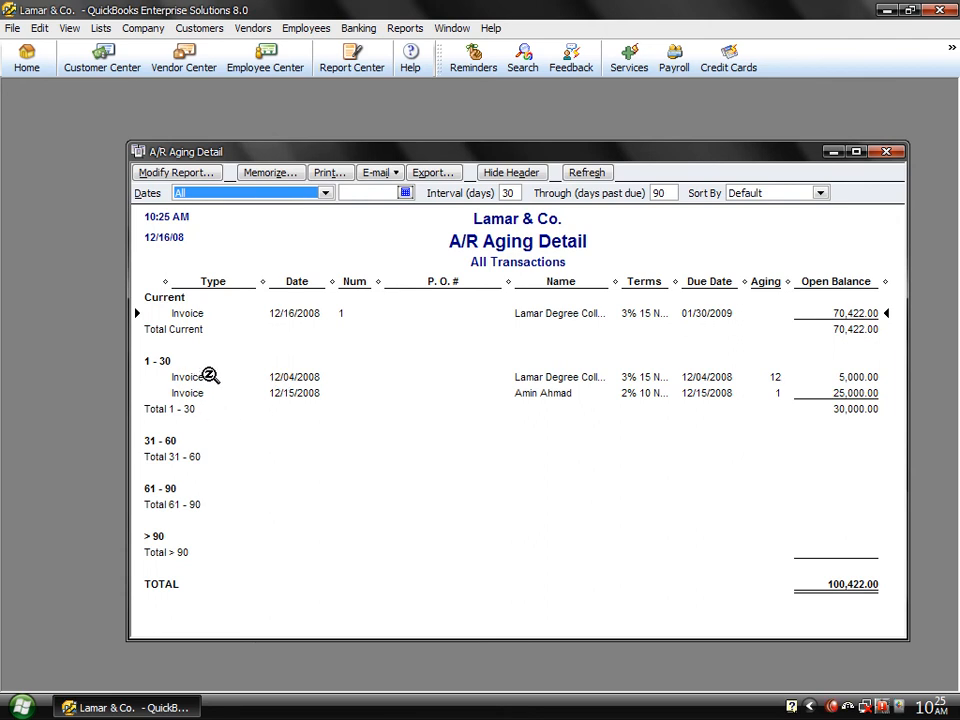
# Review the Open Invoices report for both customers, and close it and the A/R Aging Detail report.
pyautogui.click(403, 28)
pyautogui.moveTo(583, 157)
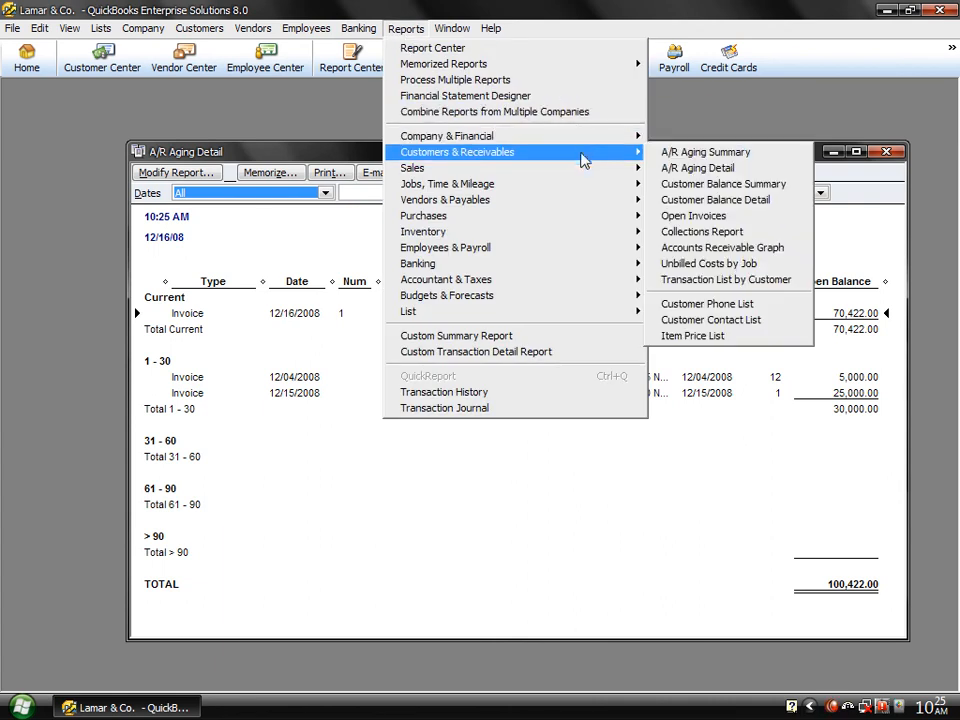
pyautogui.click(705, 222)
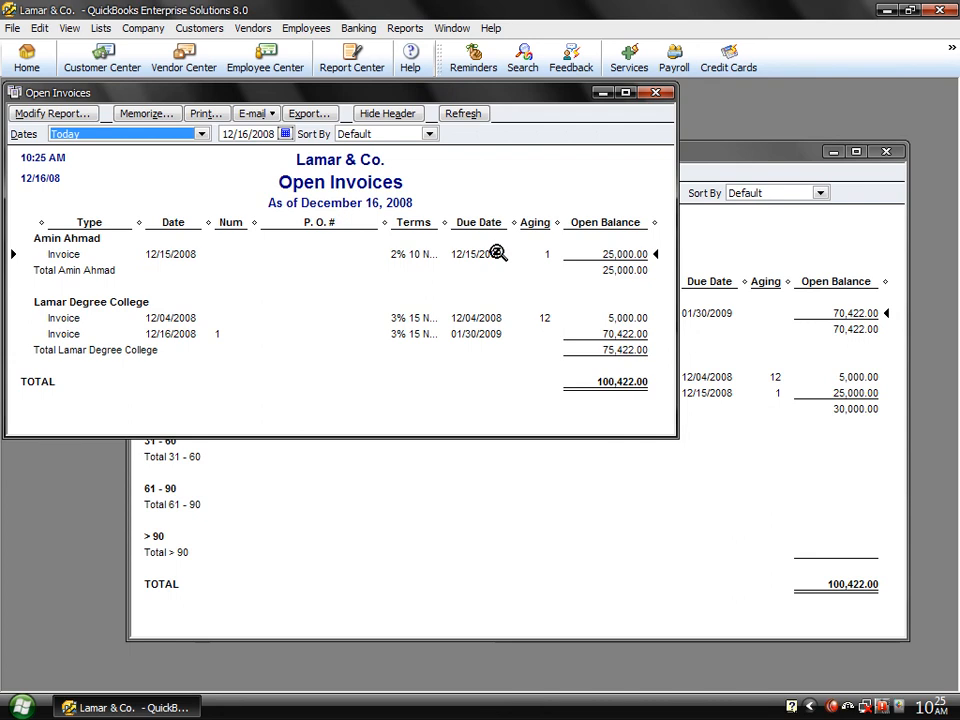
pyautogui.click(656, 93)
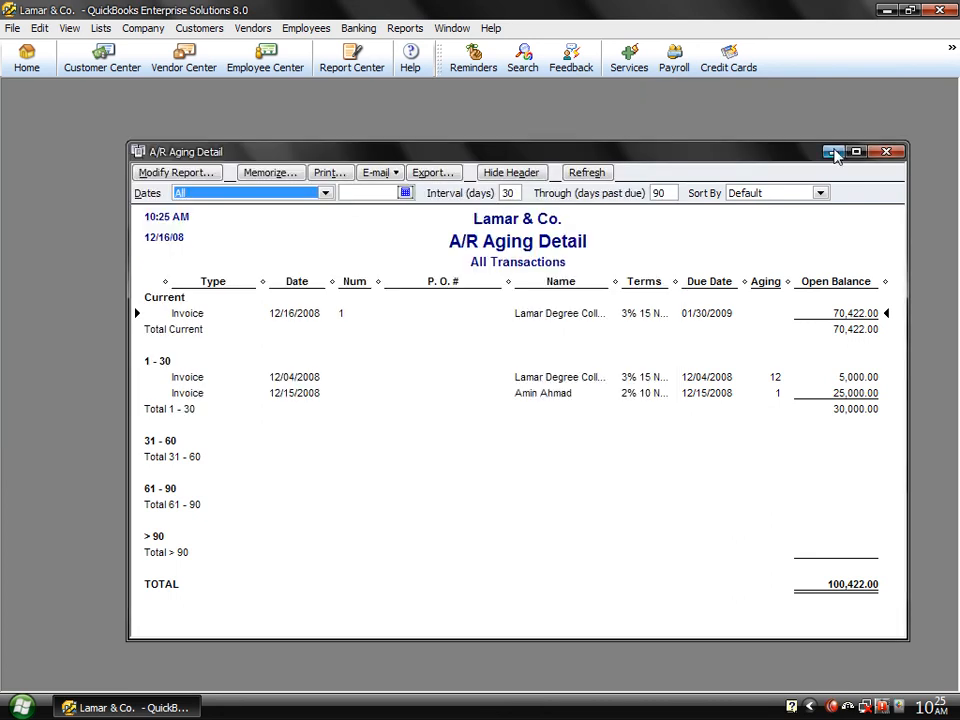
pyautogui.click(884, 153)
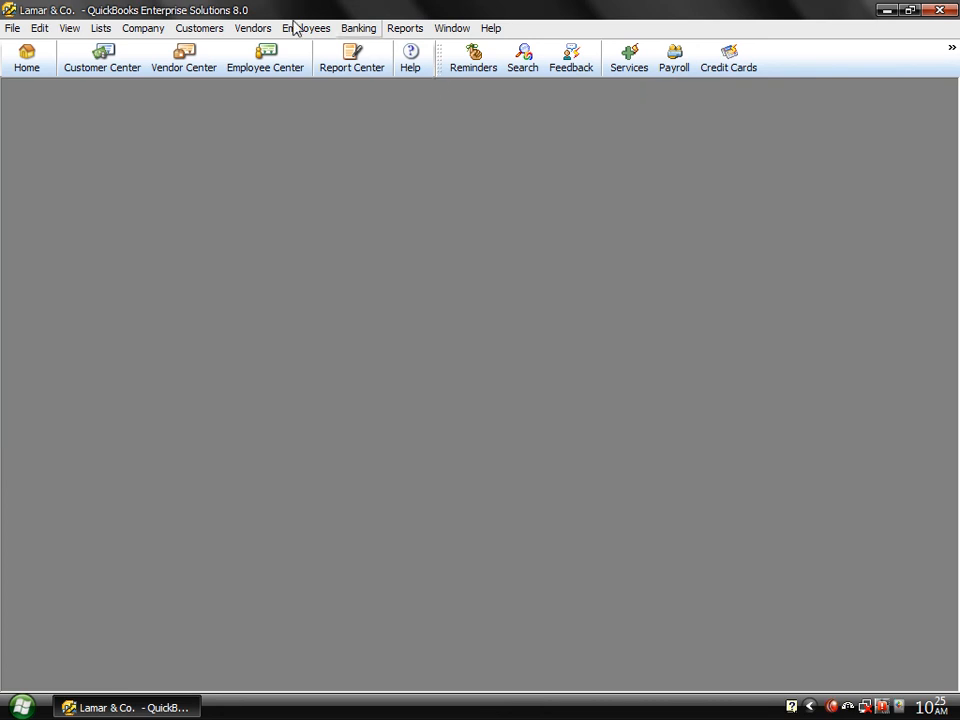
# Create an invoice for the individual customer from the 12/16/2008 sales order of 49,005.00, including all of the sales order.
pyautogui.click(195, 28)
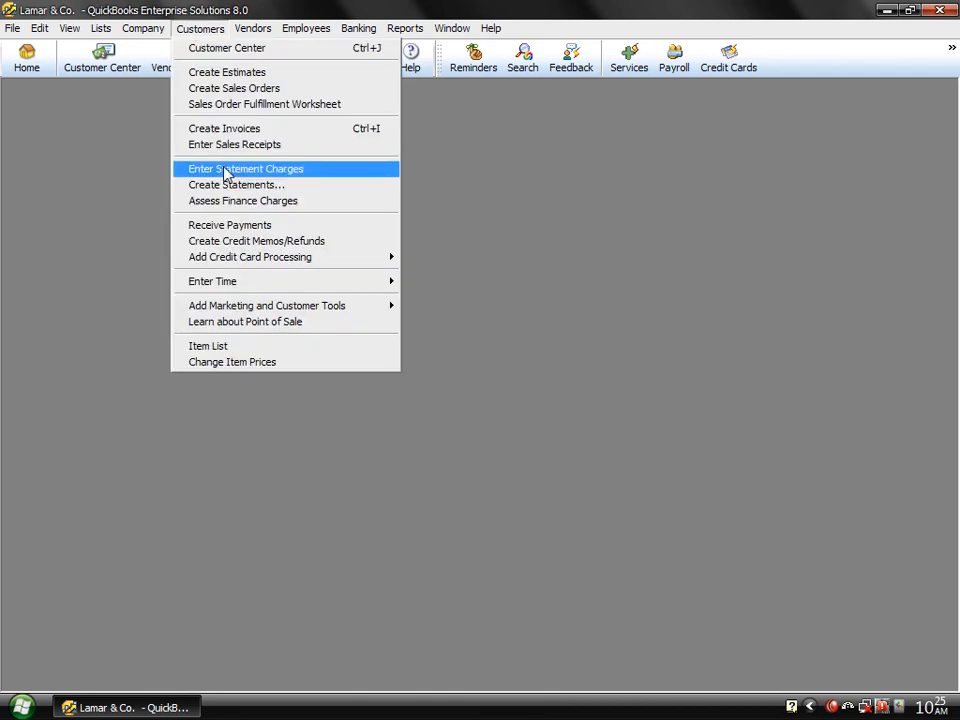
pyautogui.click(224, 132)
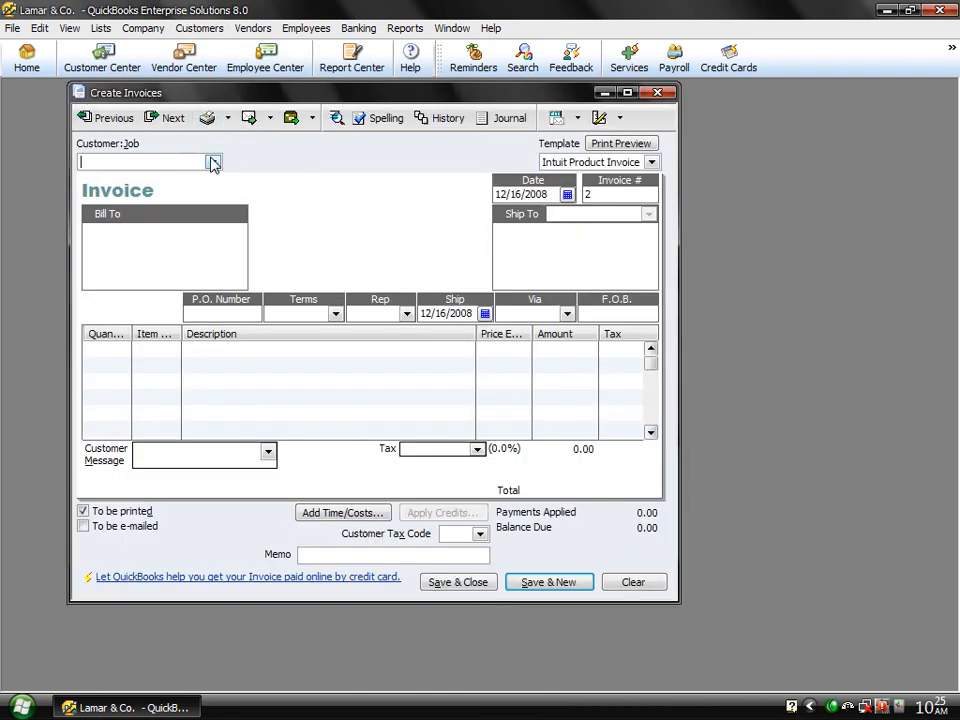
pyautogui.click(213, 162)
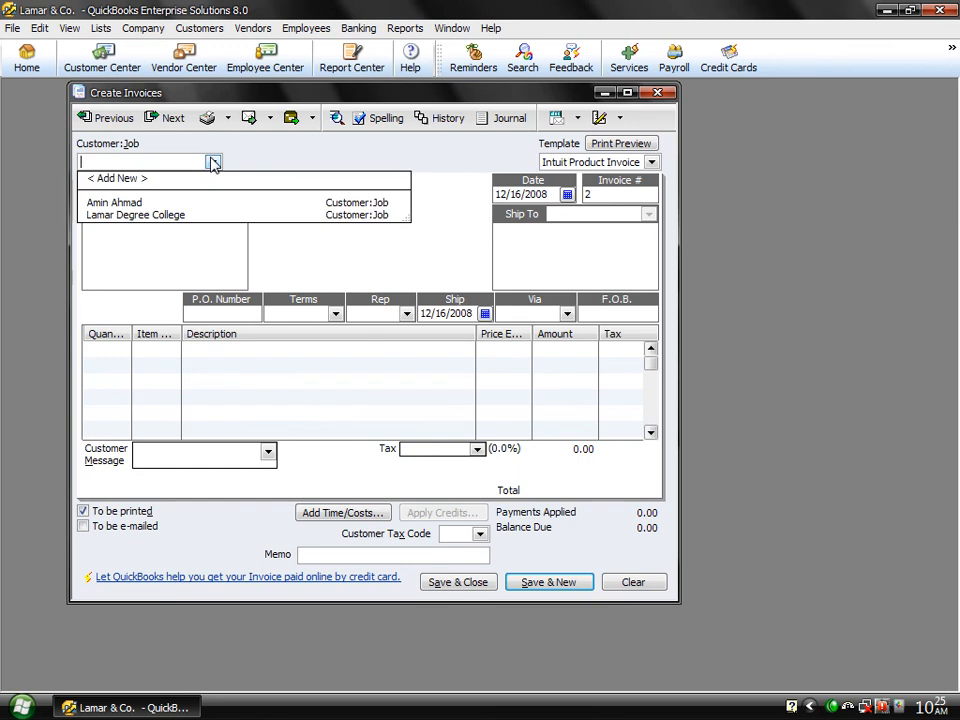
pyautogui.click(114, 203)
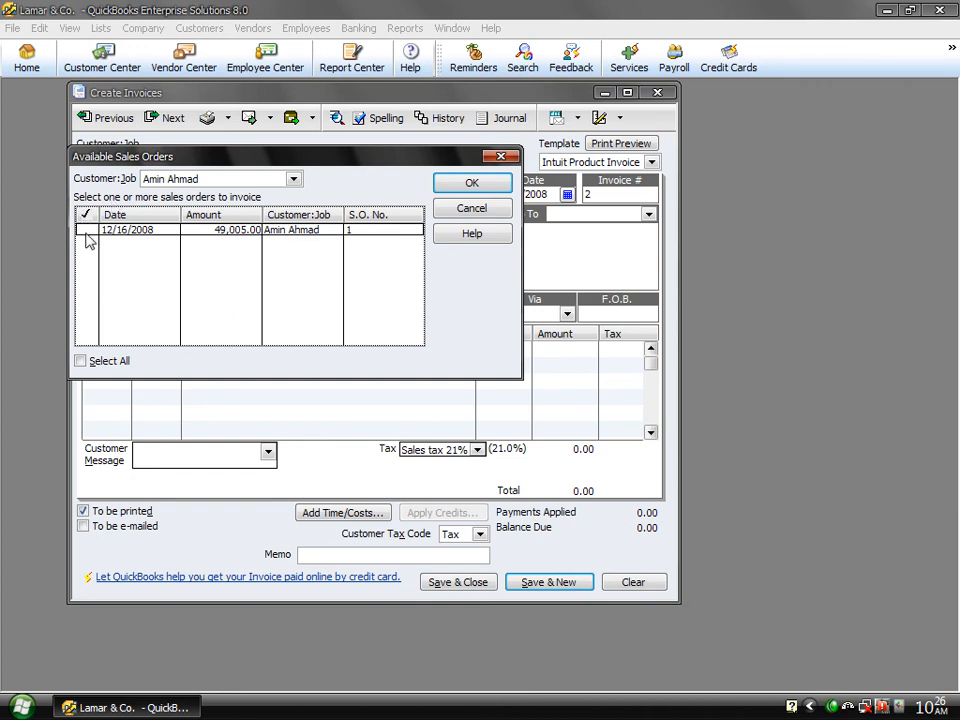
pyautogui.click(86, 231)
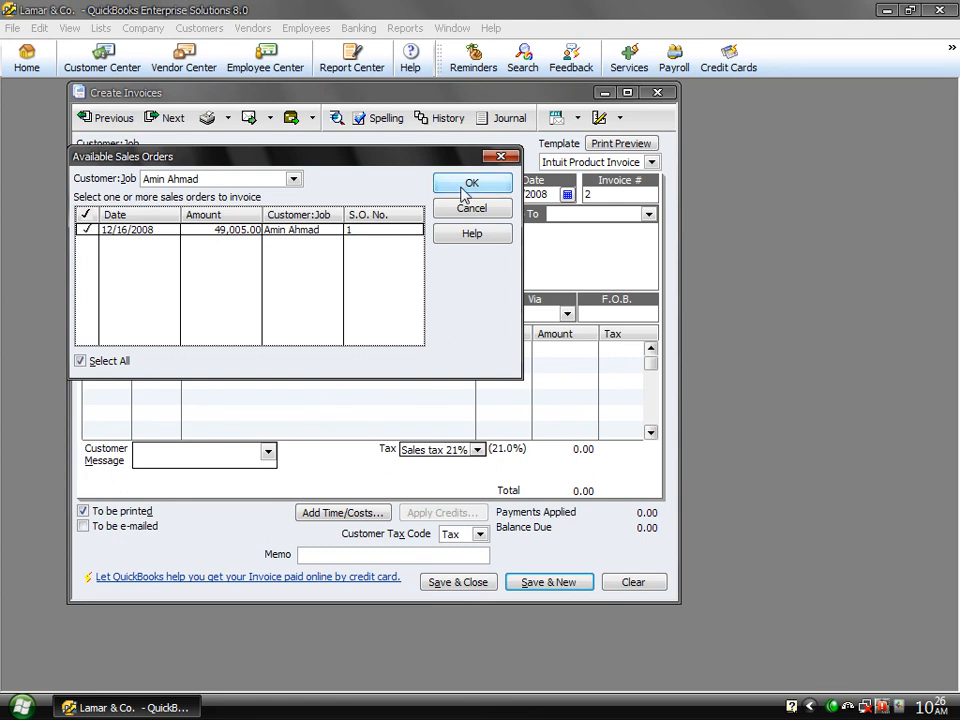
pyautogui.click(468, 184)
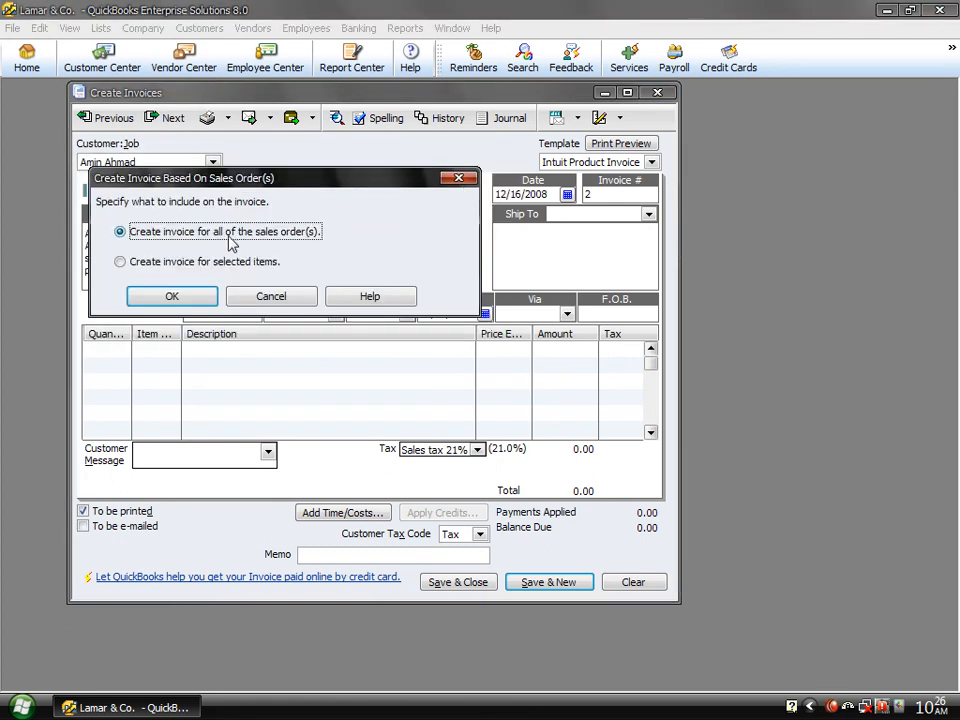
pyautogui.click(162, 298)
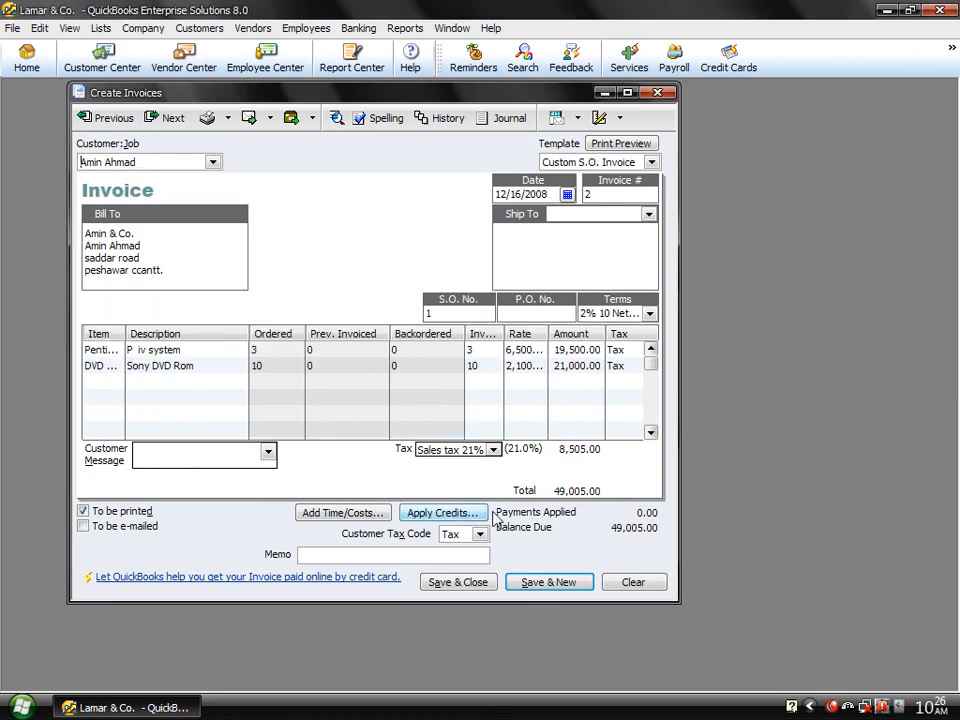
# Save and close the sales-order invoice, ignoring all flagged spellings, and check it in the customer's transaction list in the Customer Center.
pyautogui.click(462, 582)
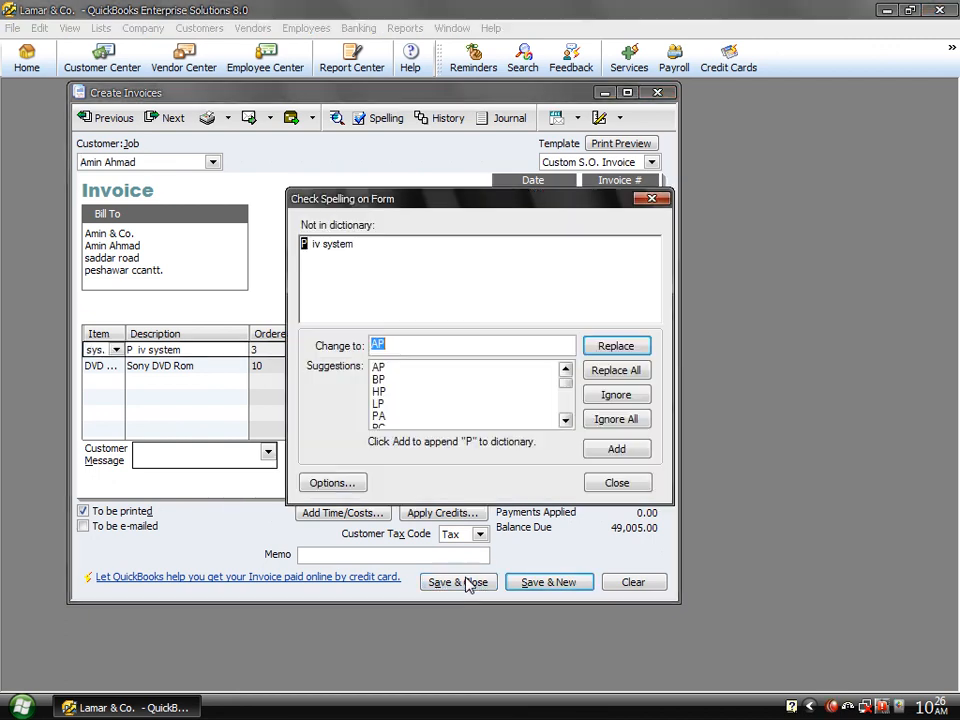
pyautogui.click(608, 420)
pyautogui.click(608, 420)
pyautogui.click(609, 421)
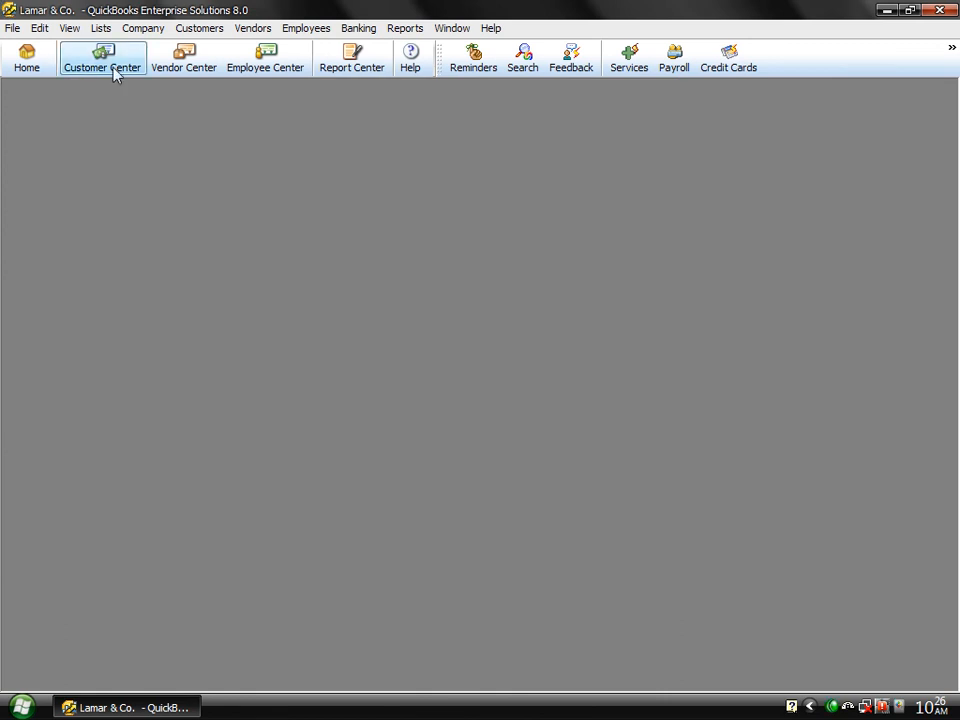
pyautogui.click(113, 72)
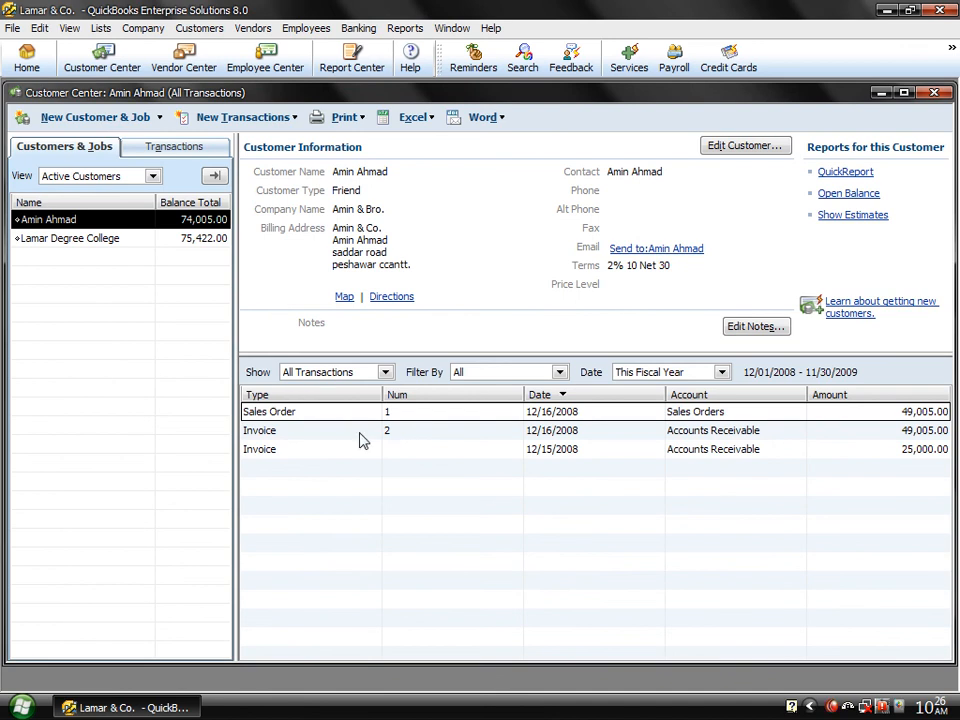
pyautogui.click(384, 432)
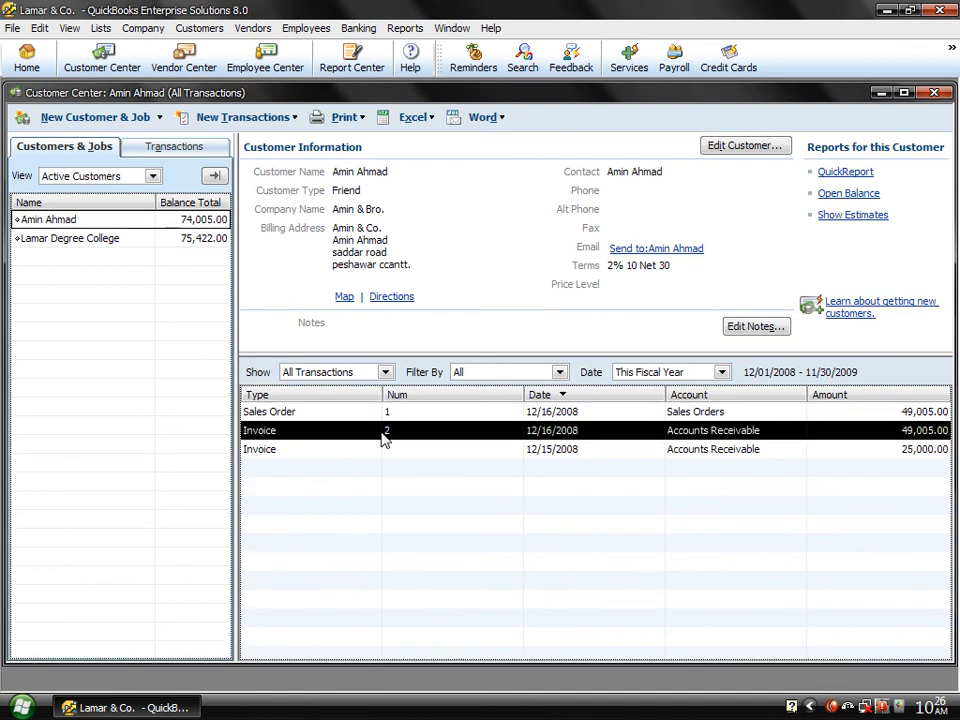
# Show the Trial Balance for all dates to review the accounts affected by the new invoice.
pyautogui.click(403, 30)
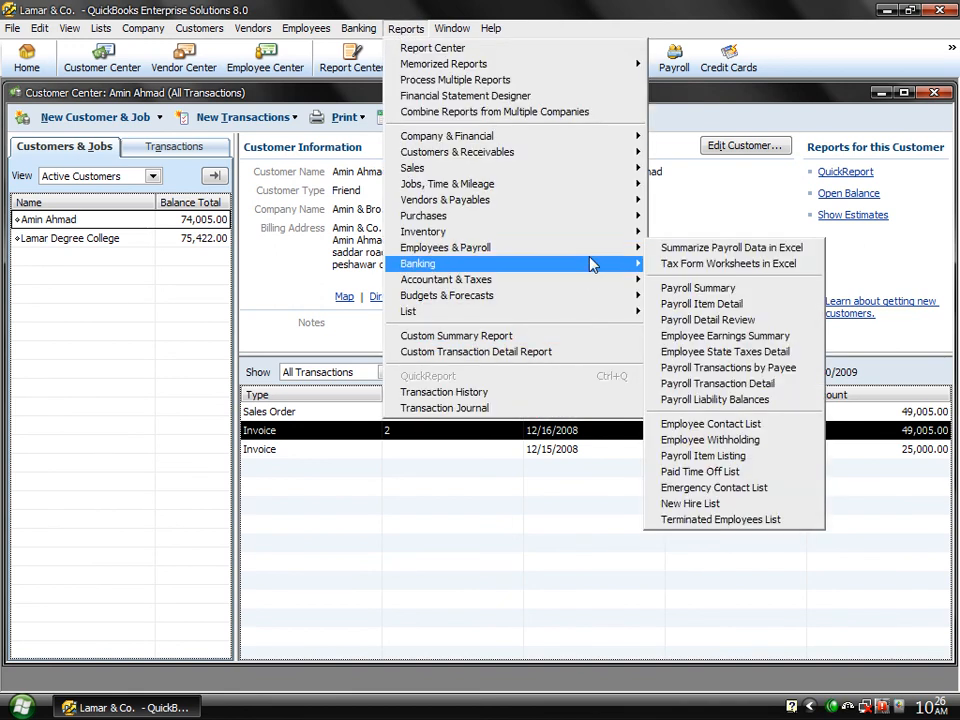
pyautogui.moveTo(601, 288)
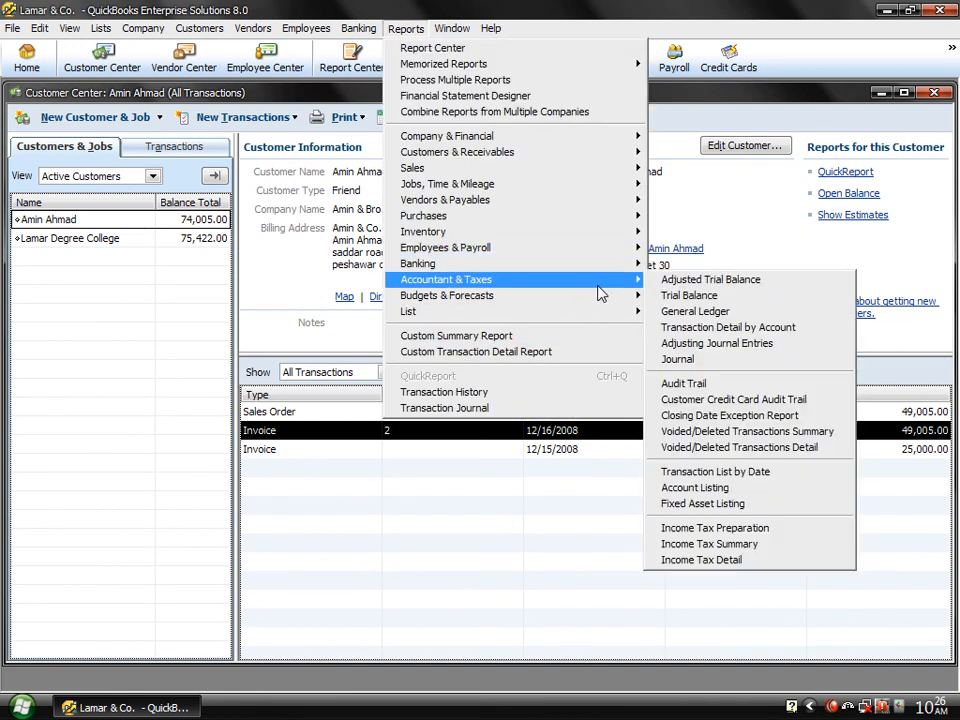
pyautogui.click(672, 298)
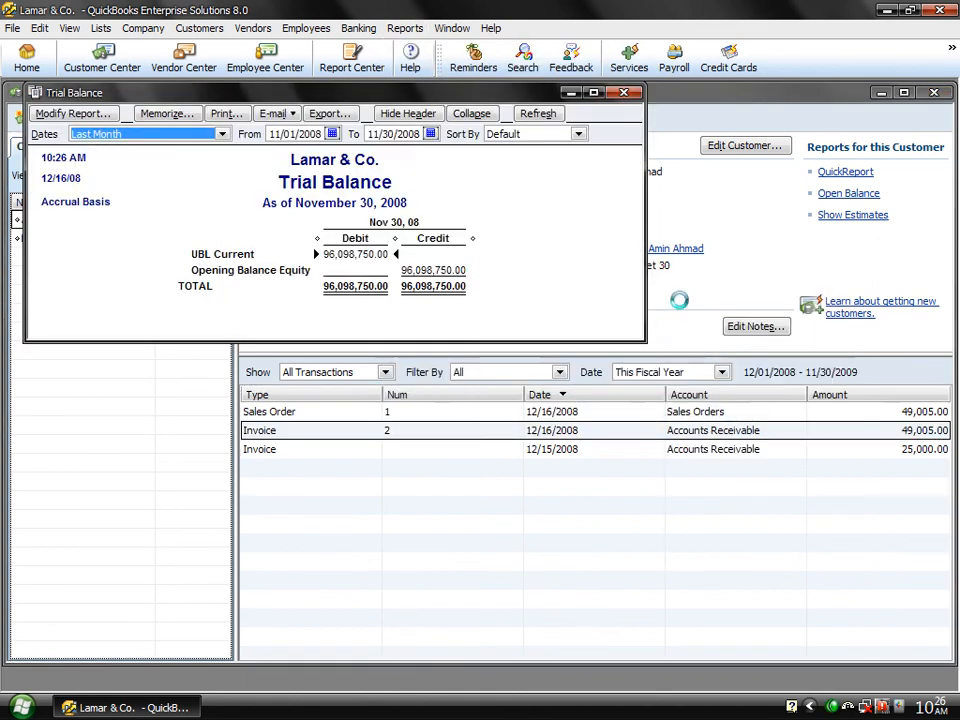
pyautogui.write('a')
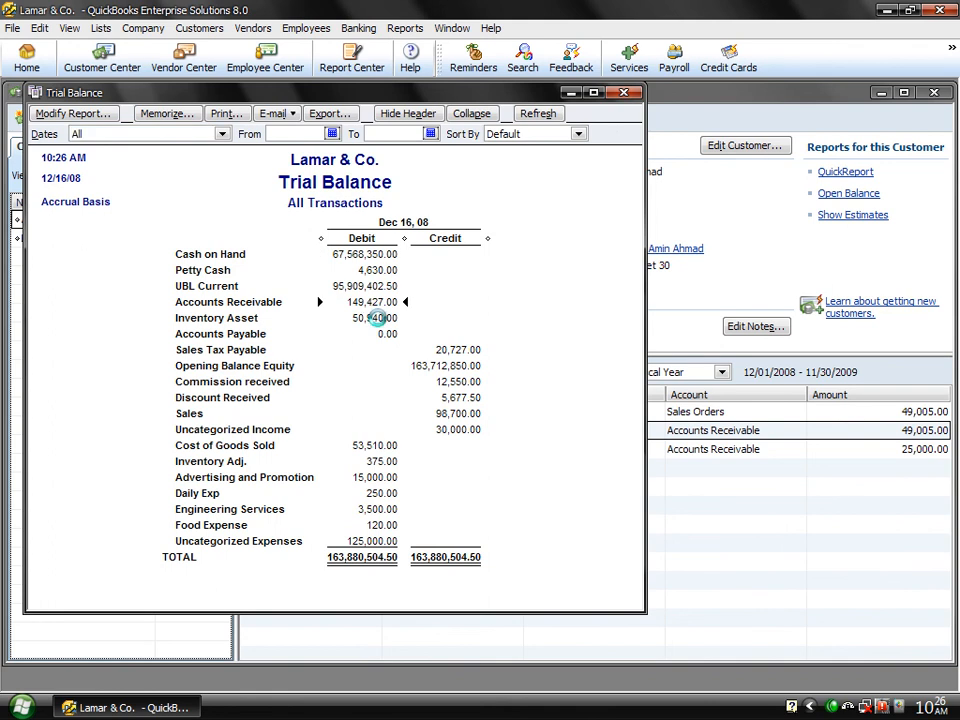
# Review the Accounts Receivable transactions behind the Trial Balance amount, checking invoice 2, and close the detail report.
pyautogui.doubleClick(370, 309)
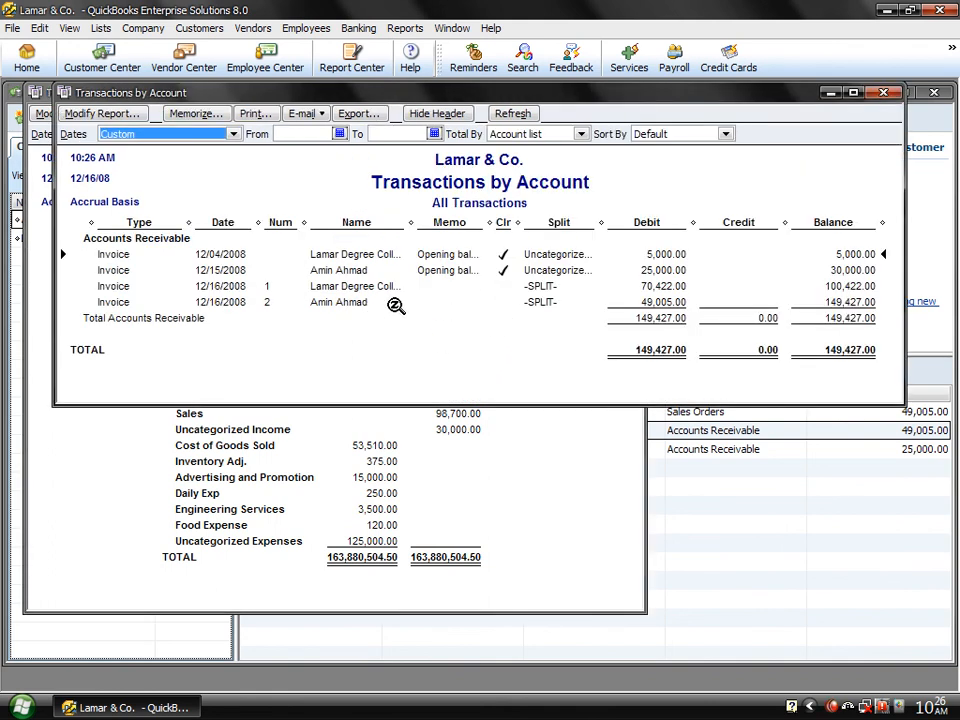
pyautogui.click(360, 305)
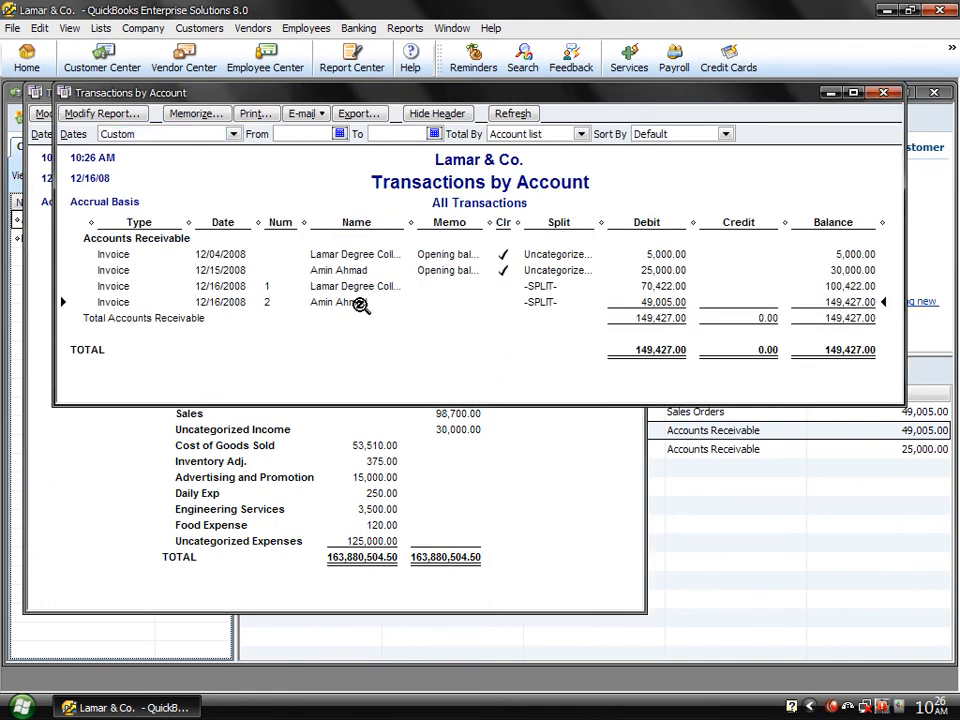
pyautogui.click(881, 93)
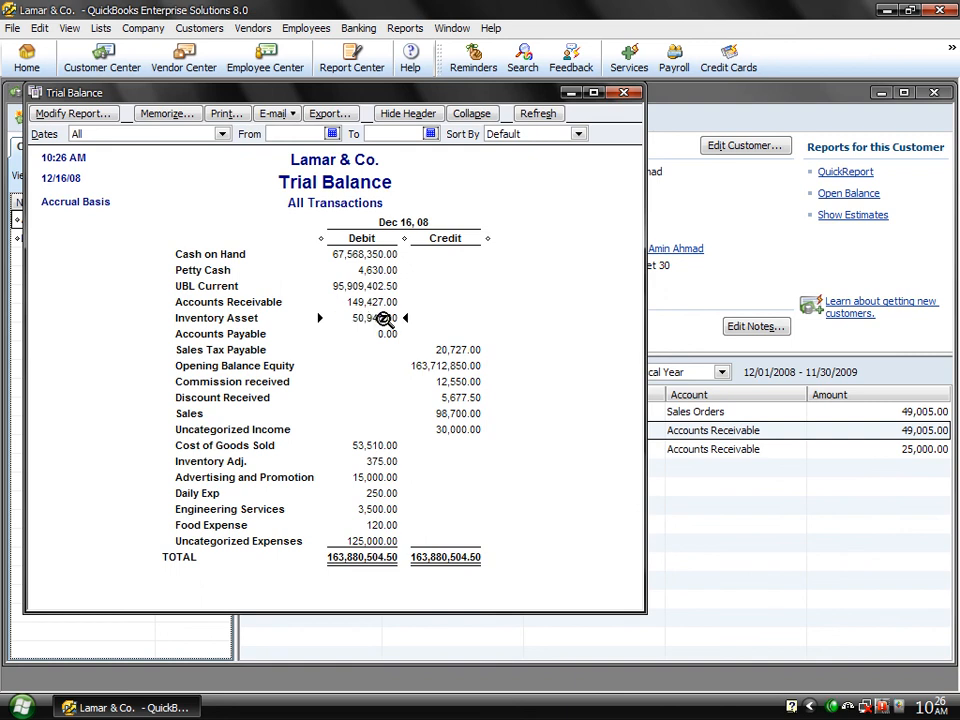
# Review the Inventory Asset transactions from the Trial Balance down to the latest invoice entries, and close both reports.
pyautogui.doubleClick(380, 320)
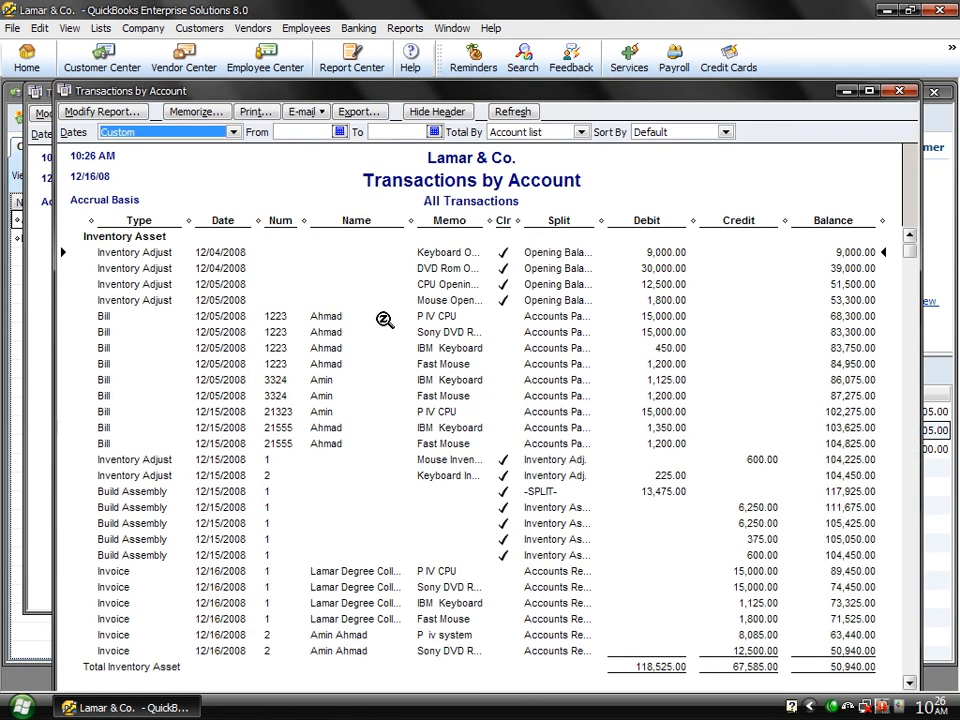
pyautogui.click(910, 686)
pyautogui.click(910, 686)
pyautogui.click(910, 686)
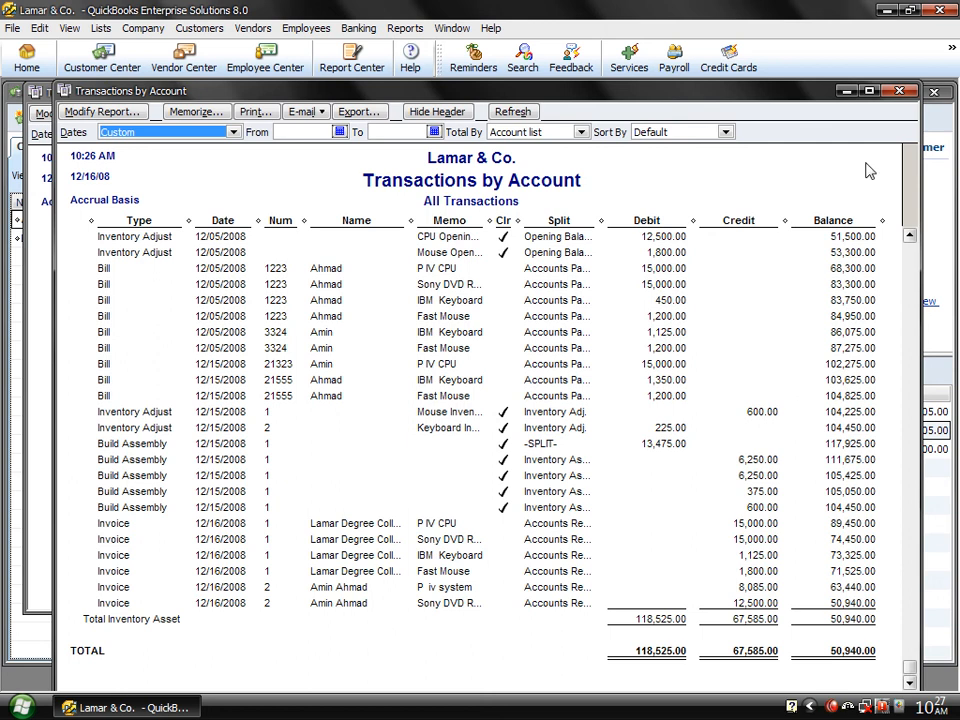
pyautogui.click(900, 92)
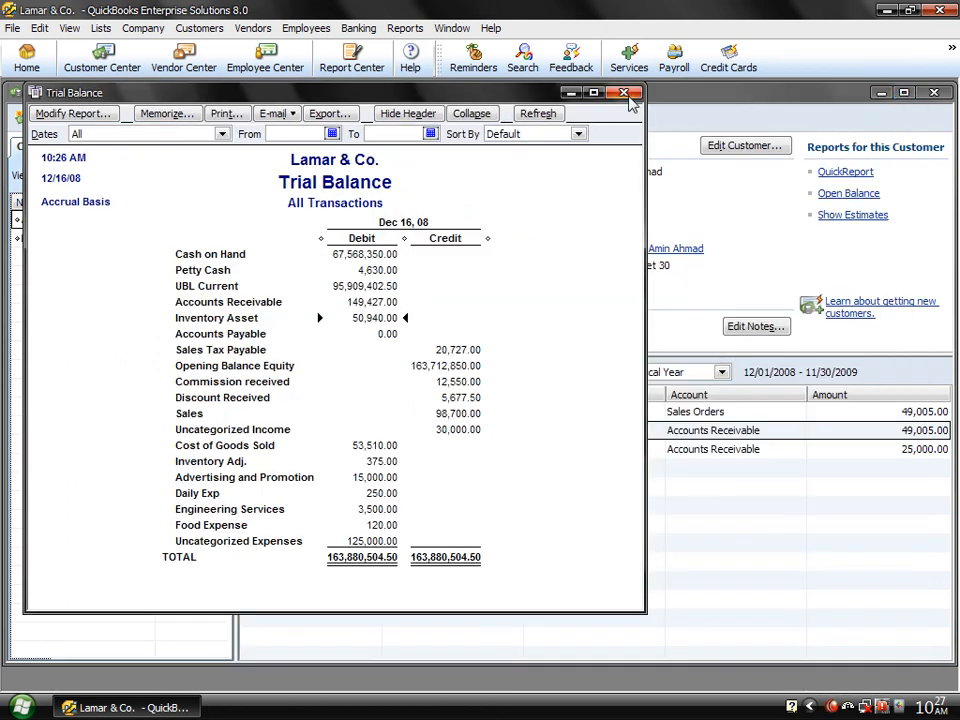
pyautogui.click(624, 92)
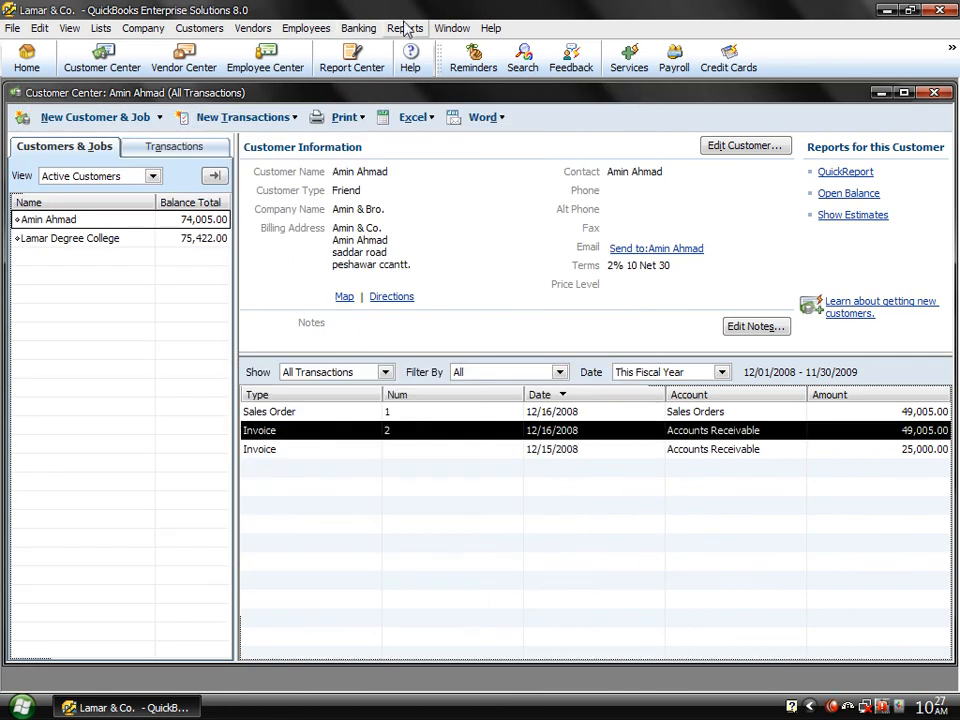
# Review the Open Invoices report for both customers, and close the report and the Customer Center.
pyautogui.click(405, 28)
pyautogui.moveTo(573, 160)
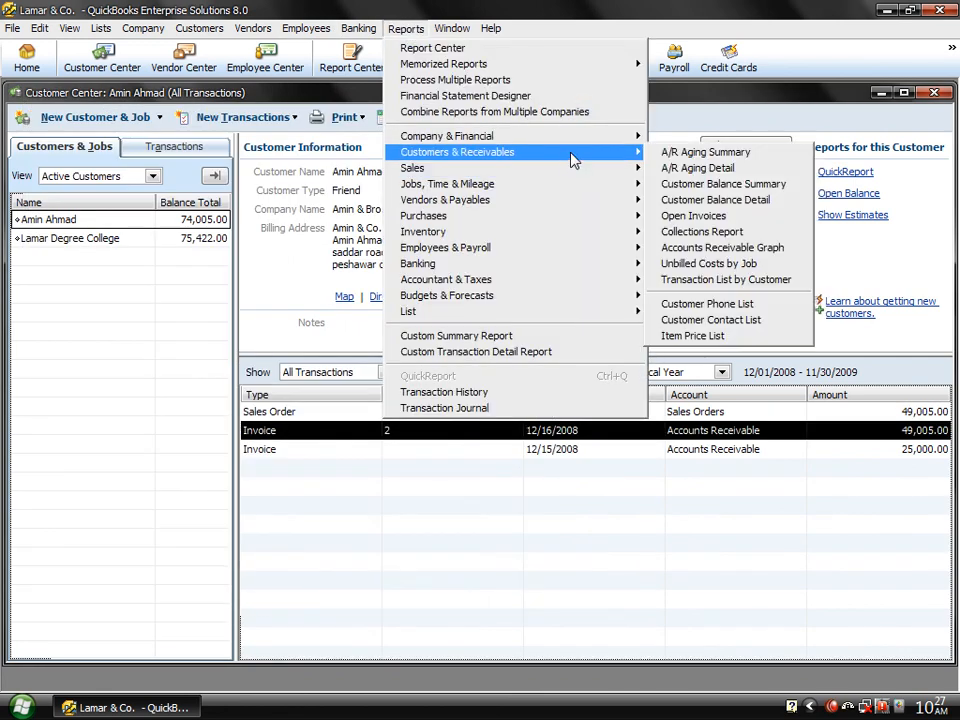
pyautogui.click(705, 218)
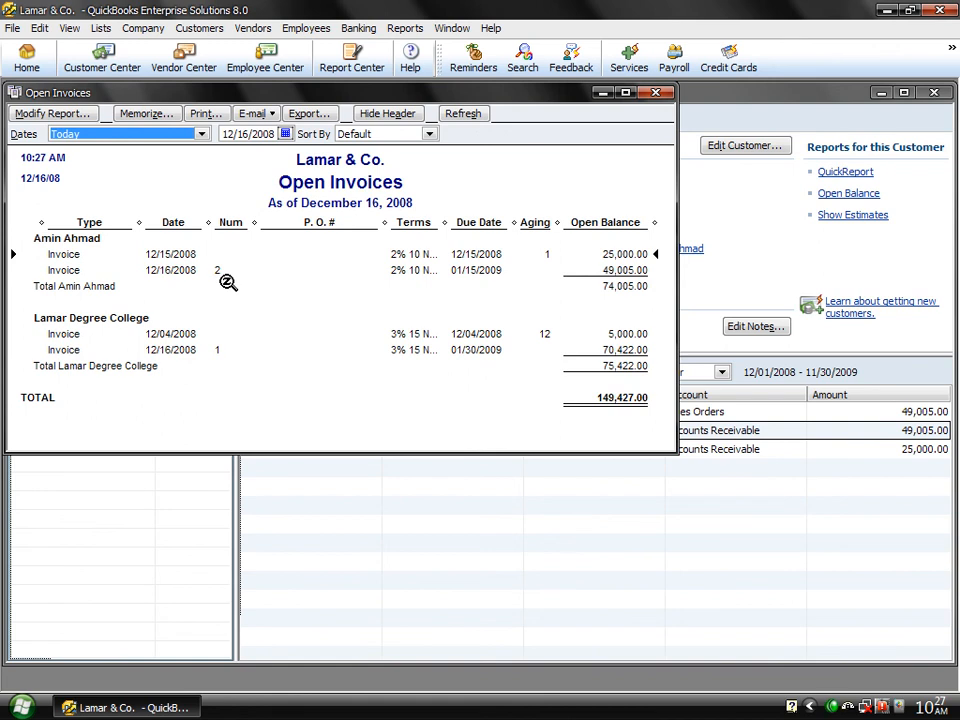
pyautogui.click(657, 93)
pyautogui.click(935, 93)
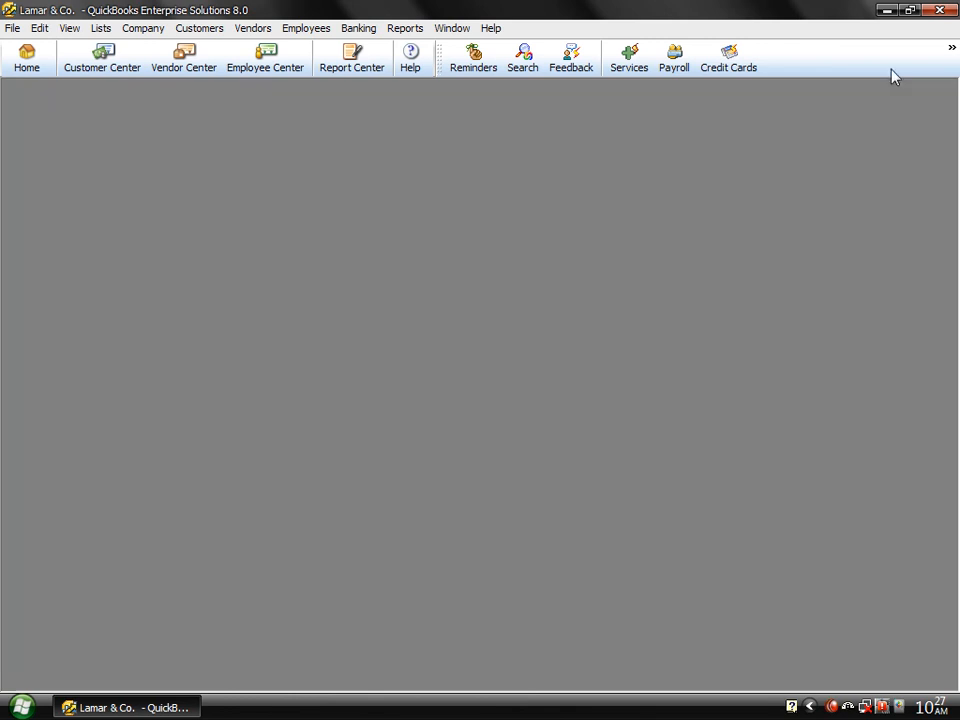
# Review the Customer Balance Detail report for both customers' invoices and balances, and close it.
pyautogui.click(410, 28)
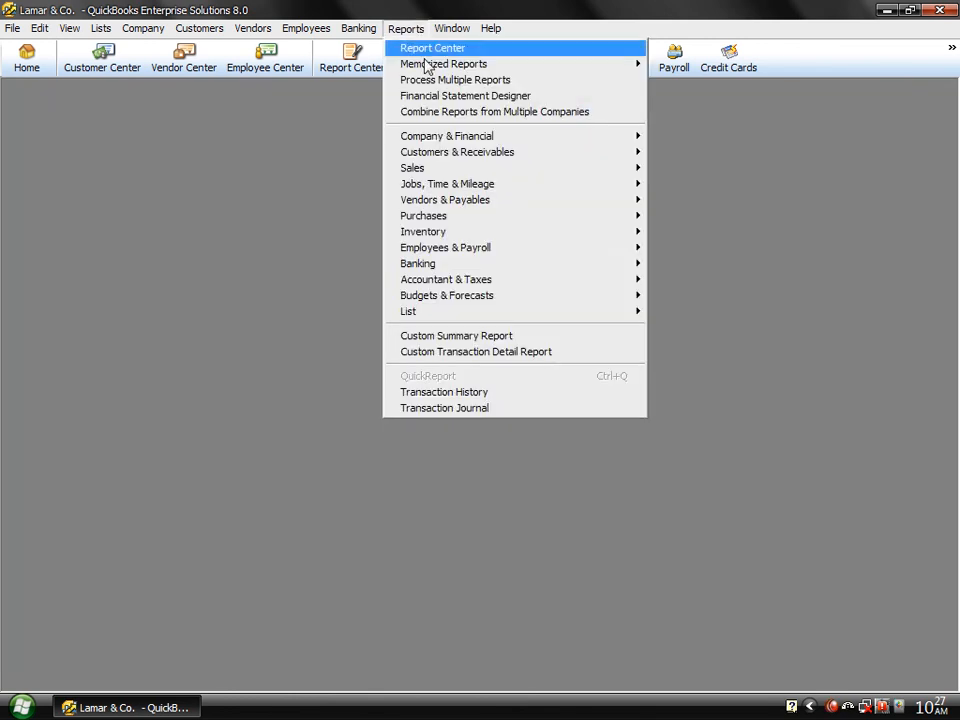
pyautogui.moveTo(579, 157)
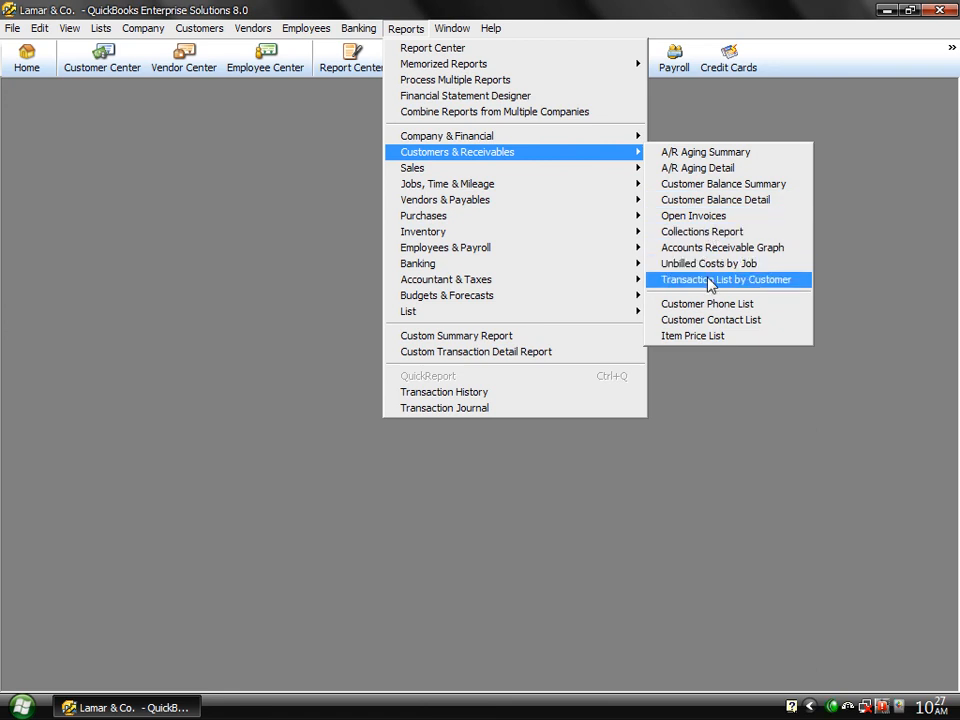
pyautogui.click(718, 201)
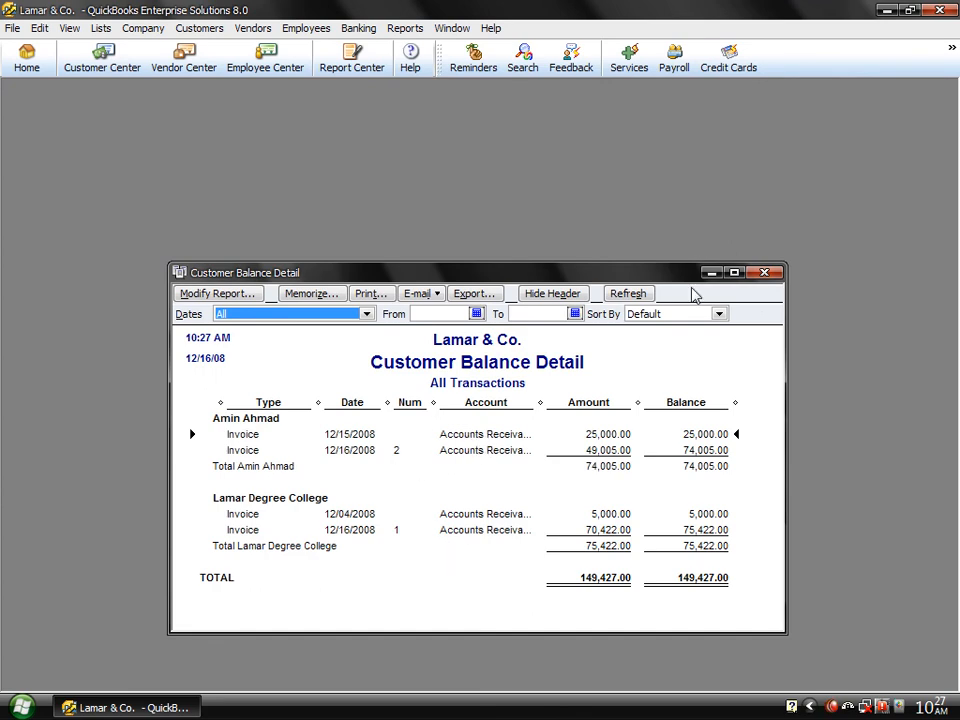
pyautogui.click(764, 273)
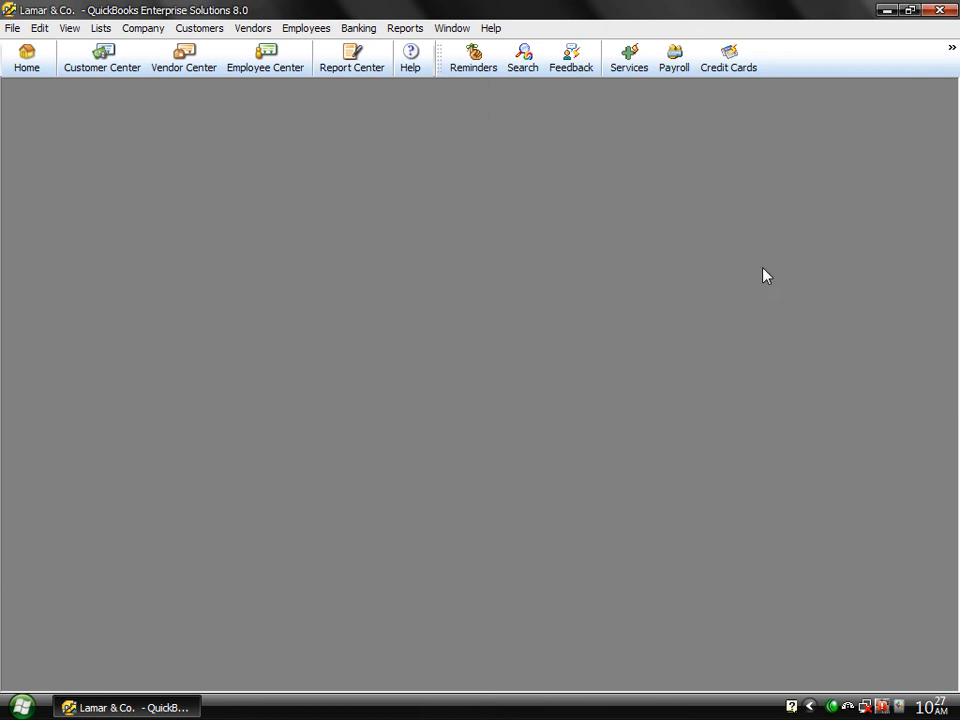
# Show the Inventory Valuation Summary for all dates, review the items' quantities and values, and close the report.
pyautogui.click(400, 28)
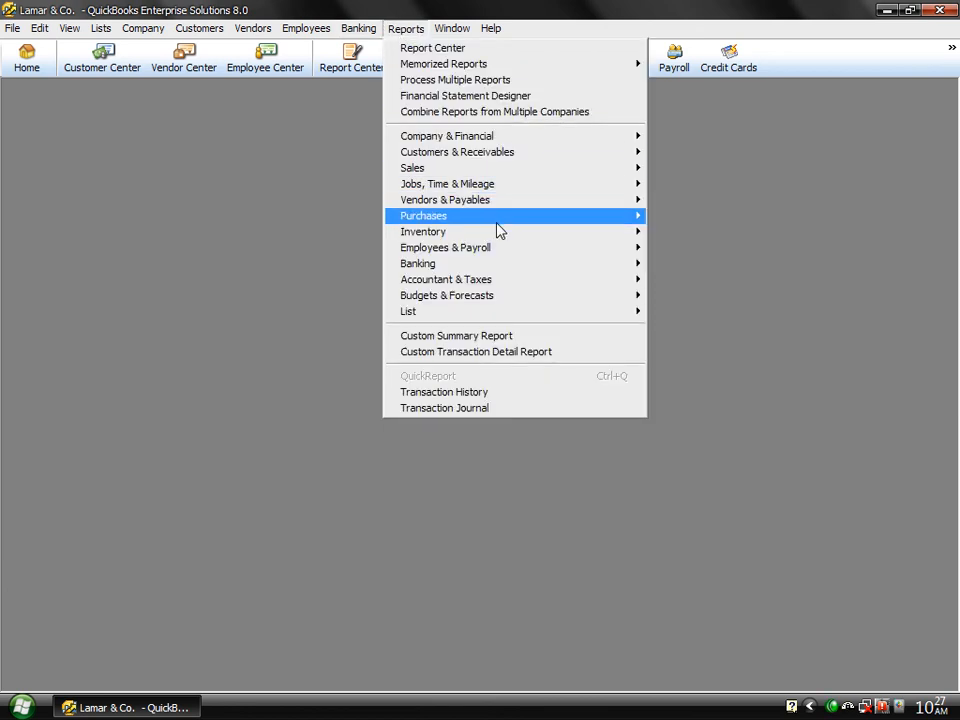
pyautogui.moveTo(497, 222)
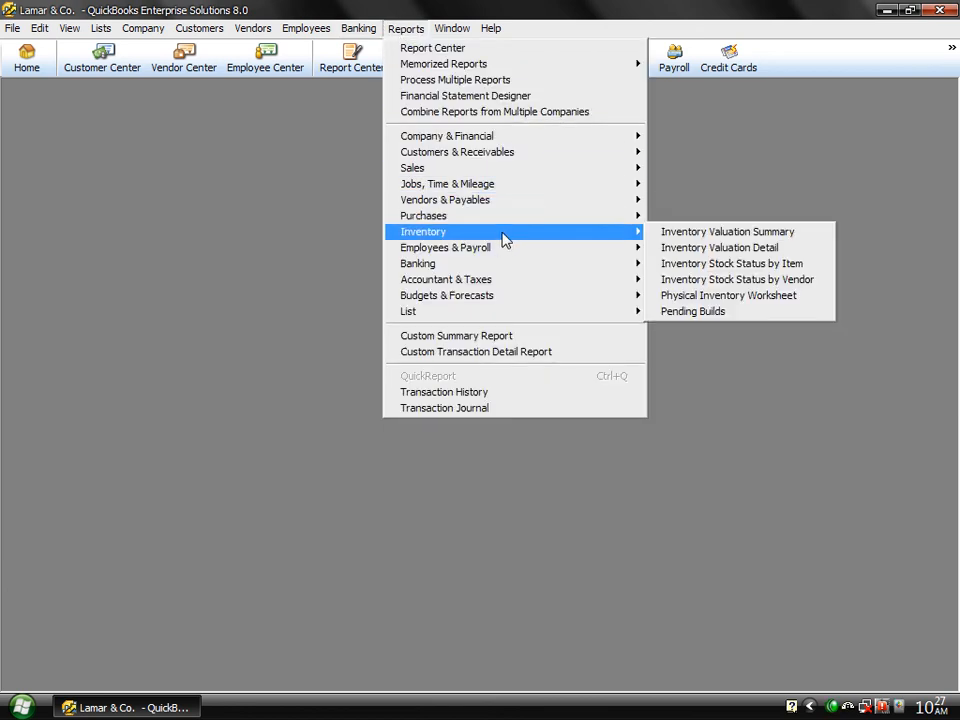
pyautogui.click(679, 239)
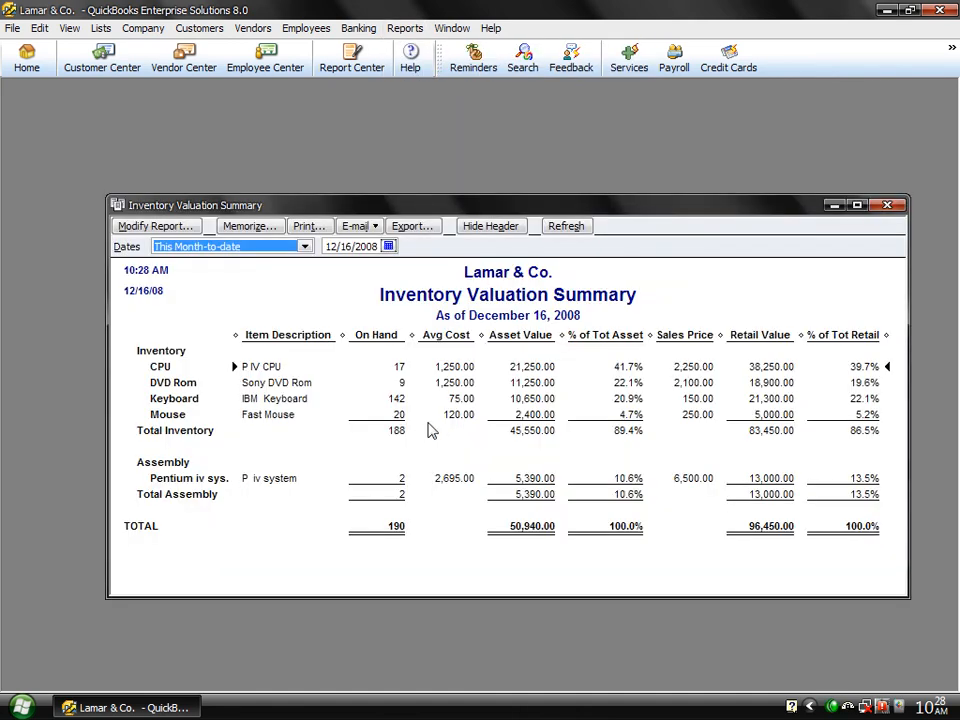
pyautogui.press('a')
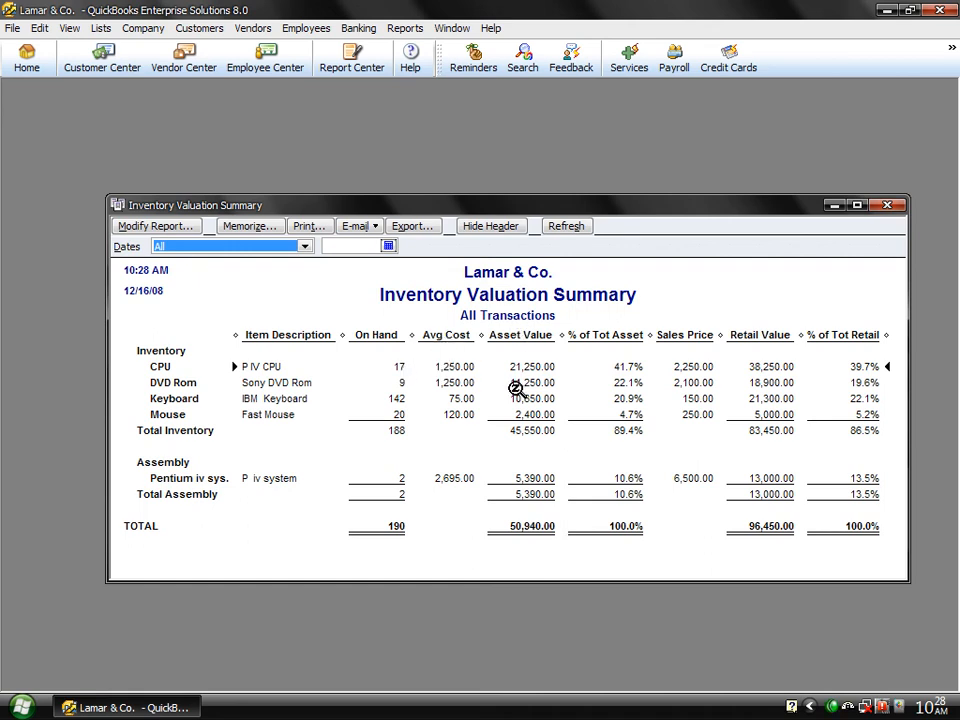
pyautogui.click(630, 372)
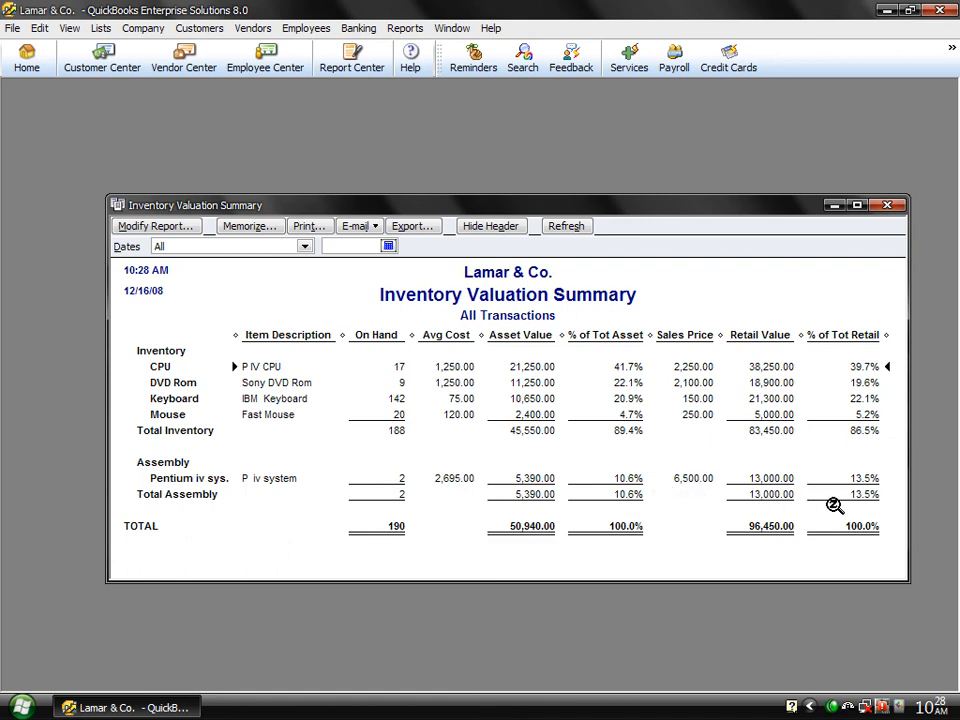
pyautogui.click(887, 205)
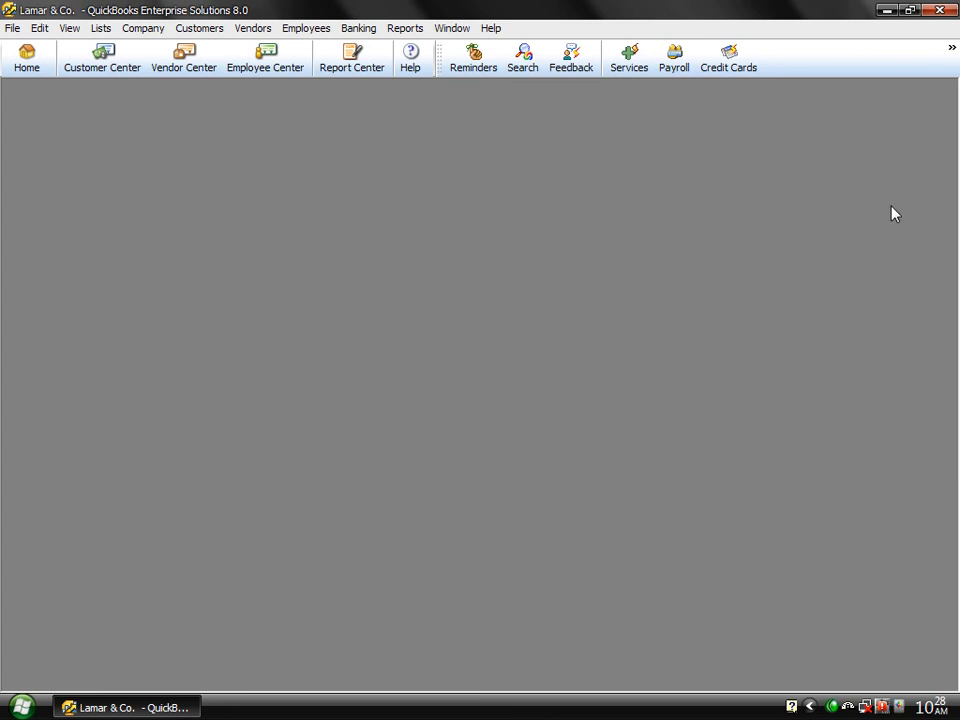
# Review the Inventory Stock Status by Item report, checking the Pentium iv sys. assembly across all columns, and close it.
pyautogui.click(406, 30)
pyautogui.moveTo(548, 235)
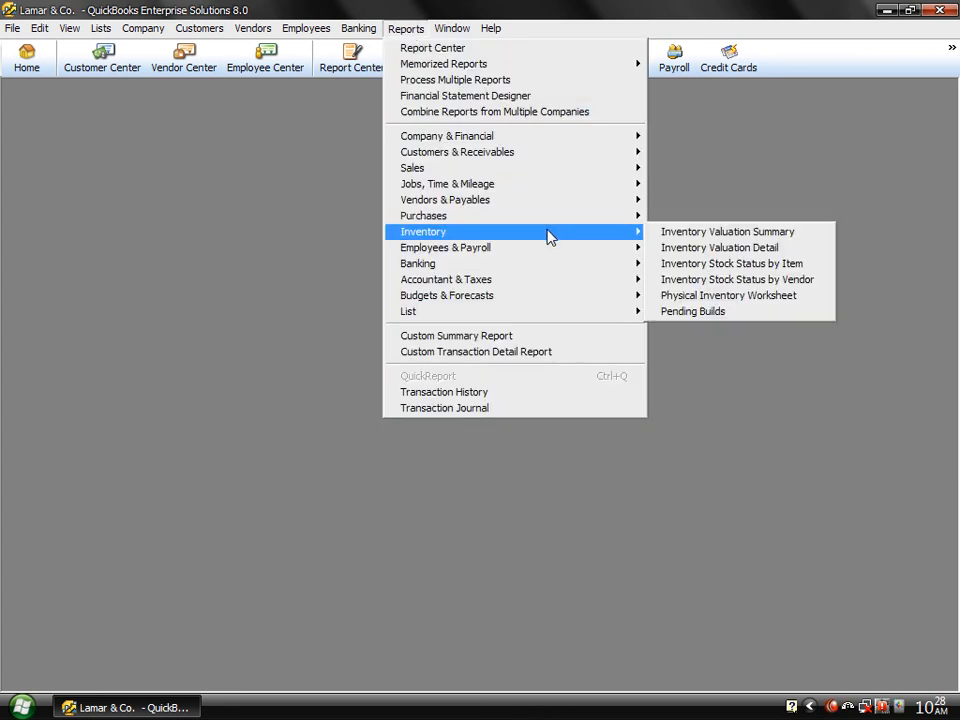
pyautogui.click(676, 266)
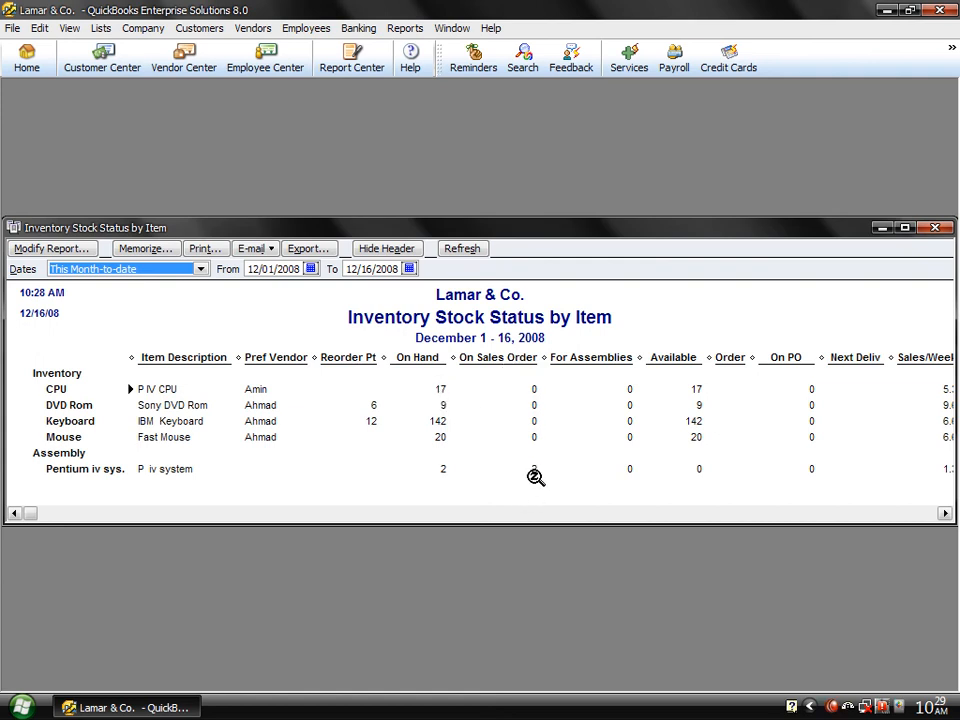
pyautogui.click(534, 475)
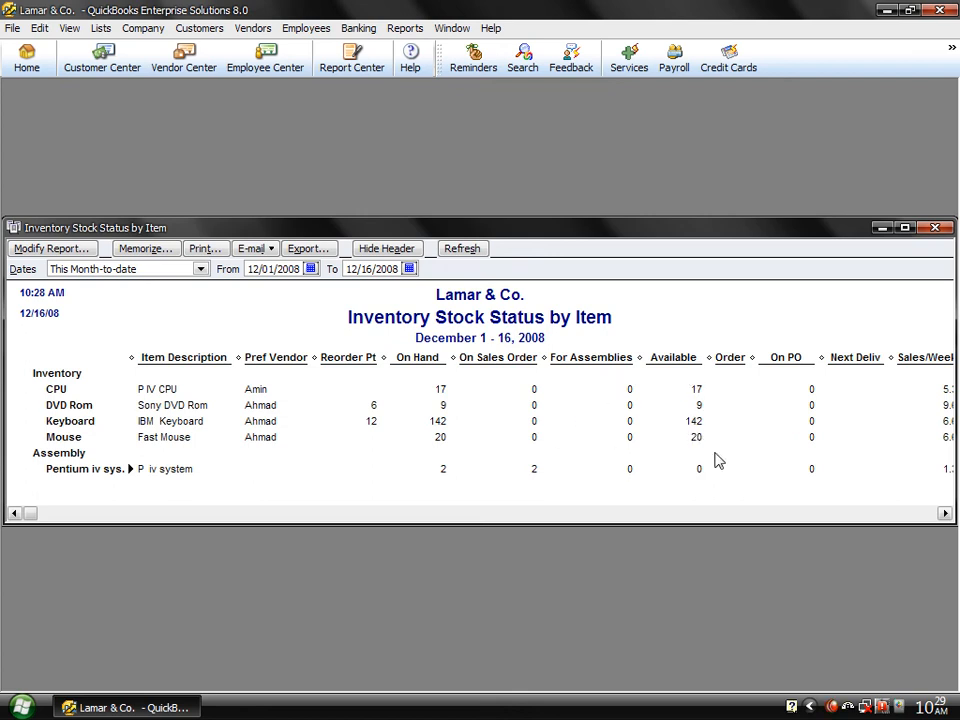
pyautogui.click(945, 513)
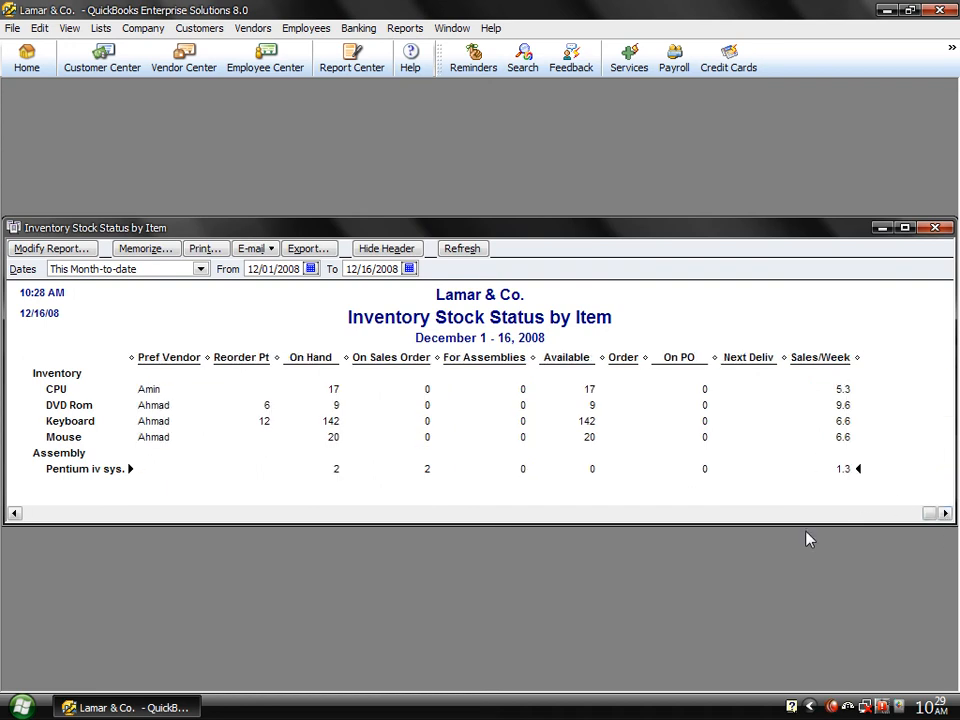
pyautogui.click(936, 228)
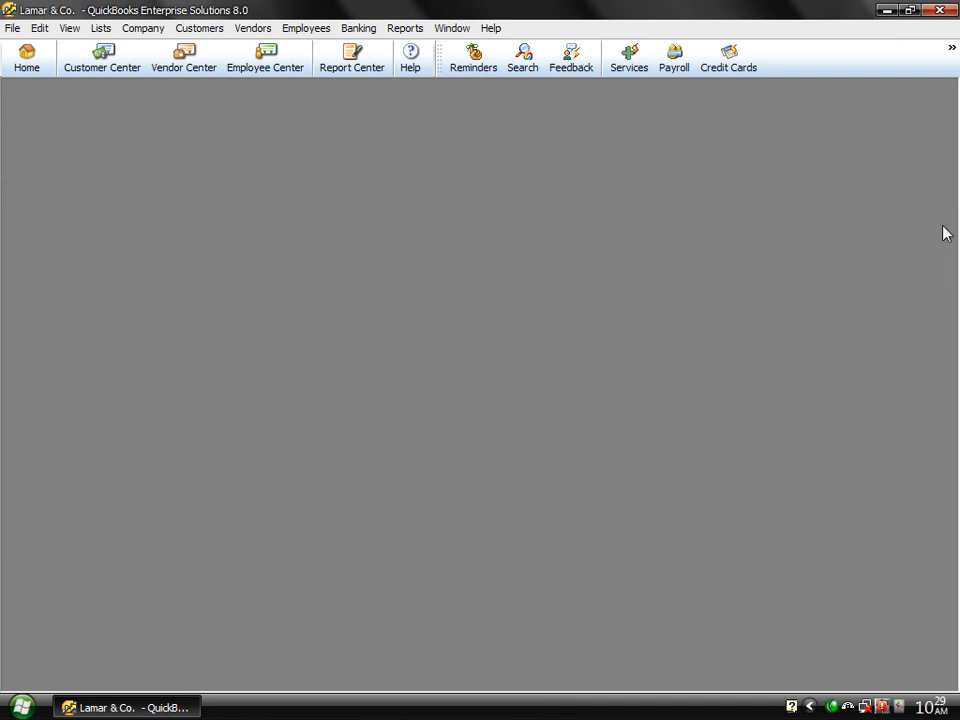
# Review the quantity changes of the CPU item in the Inventory Valuation Detail report, and close the report.
pyautogui.click(408, 30)
pyautogui.moveTo(553, 231)
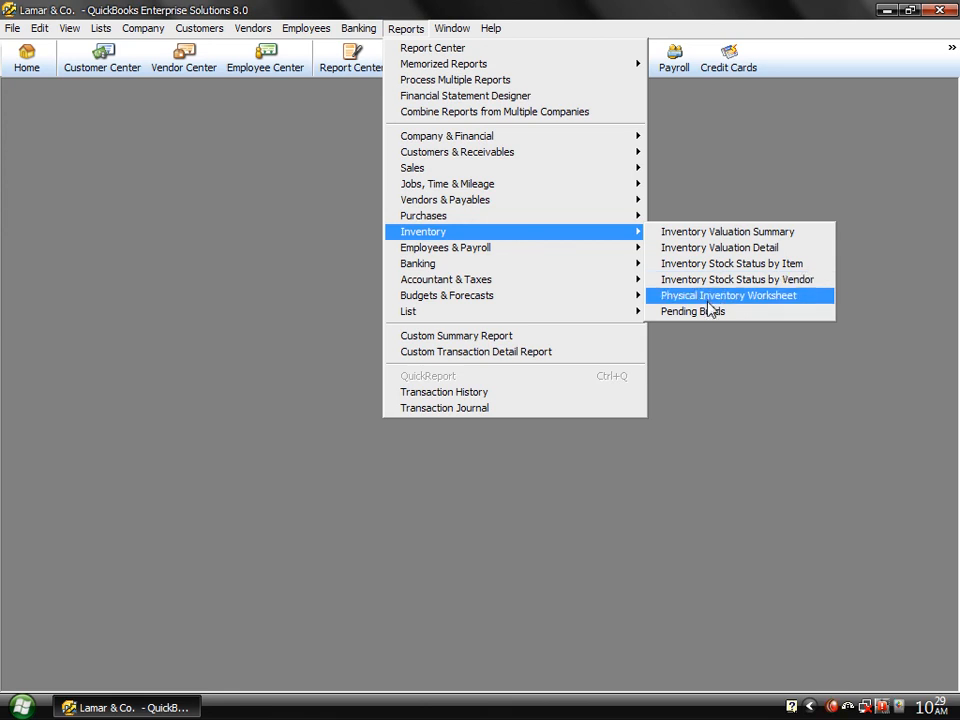
pyautogui.click(716, 250)
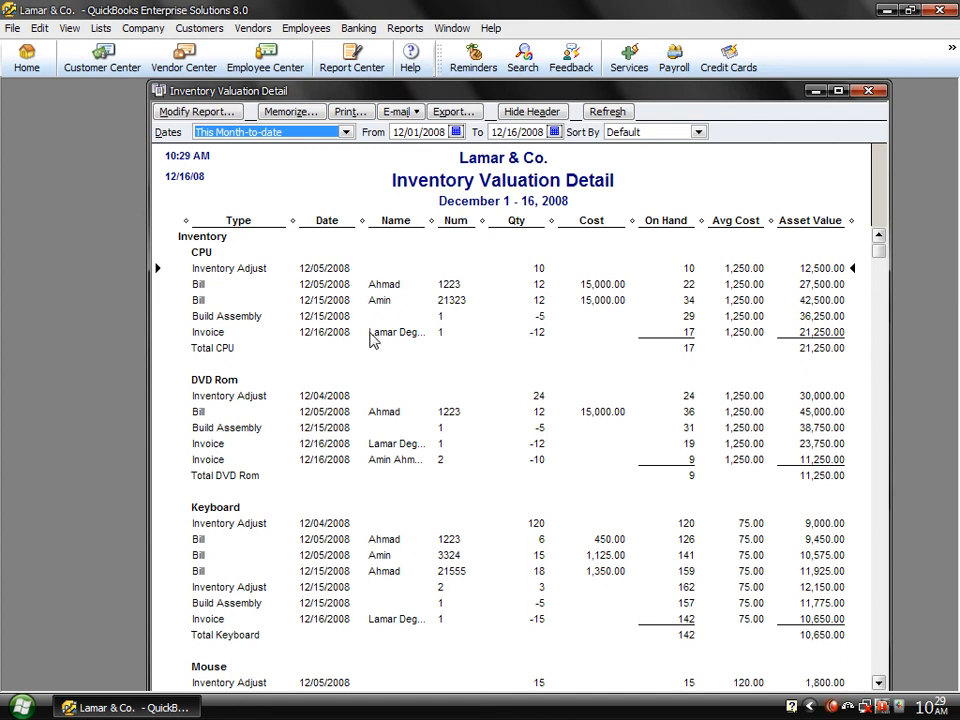
pyautogui.click(541, 319)
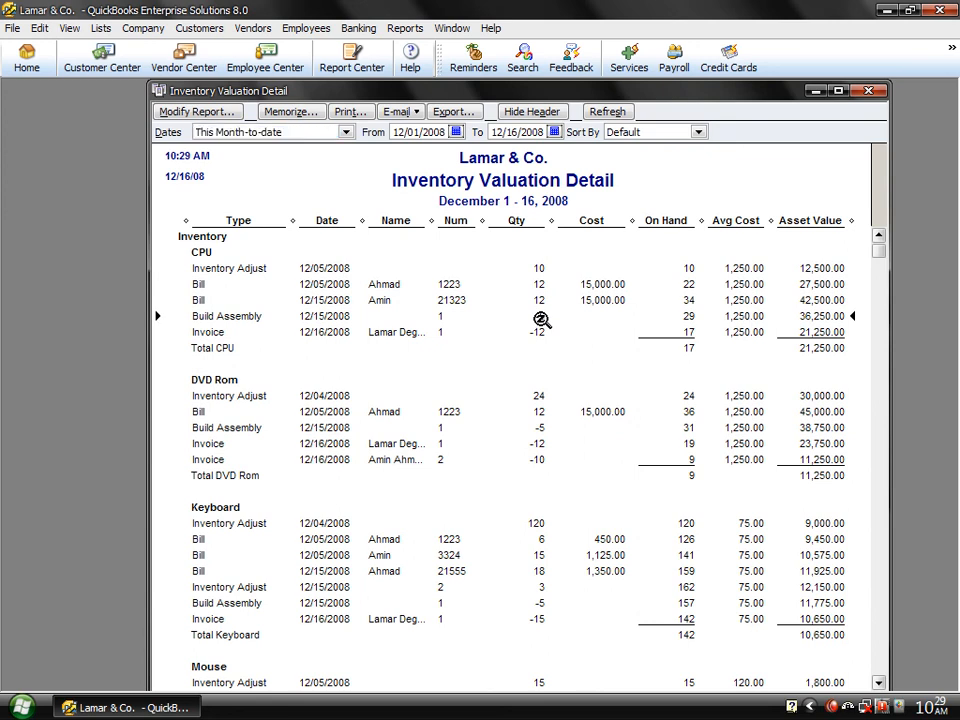
pyautogui.click(541, 335)
pyautogui.click(541, 298)
pyautogui.click(543, 283)
pyautogui.click(543, 266)
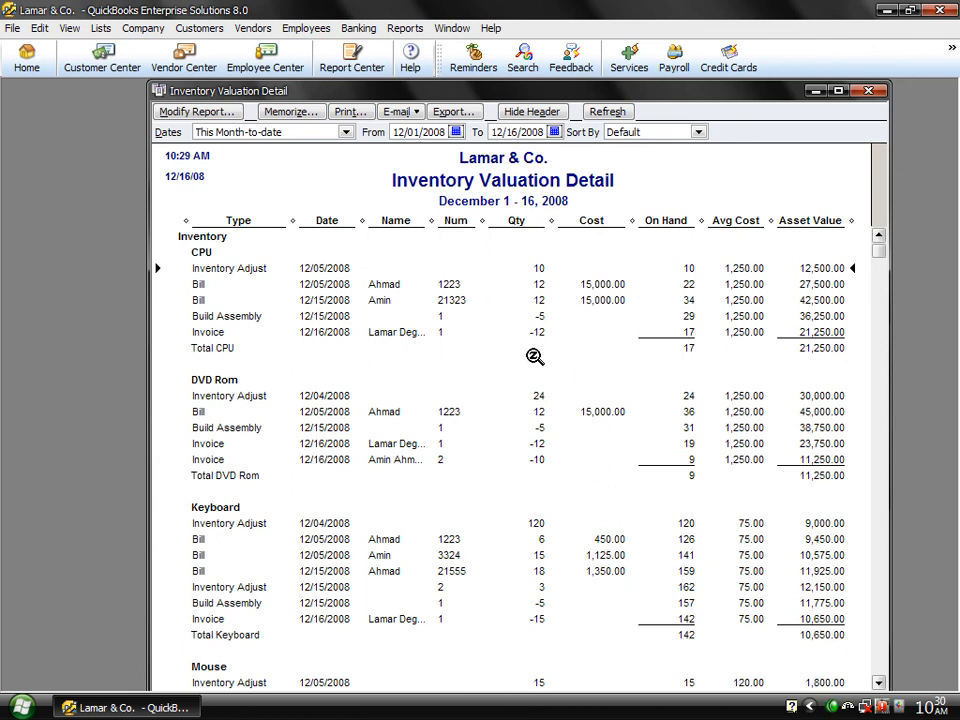
pyautogui.click(866, 93)
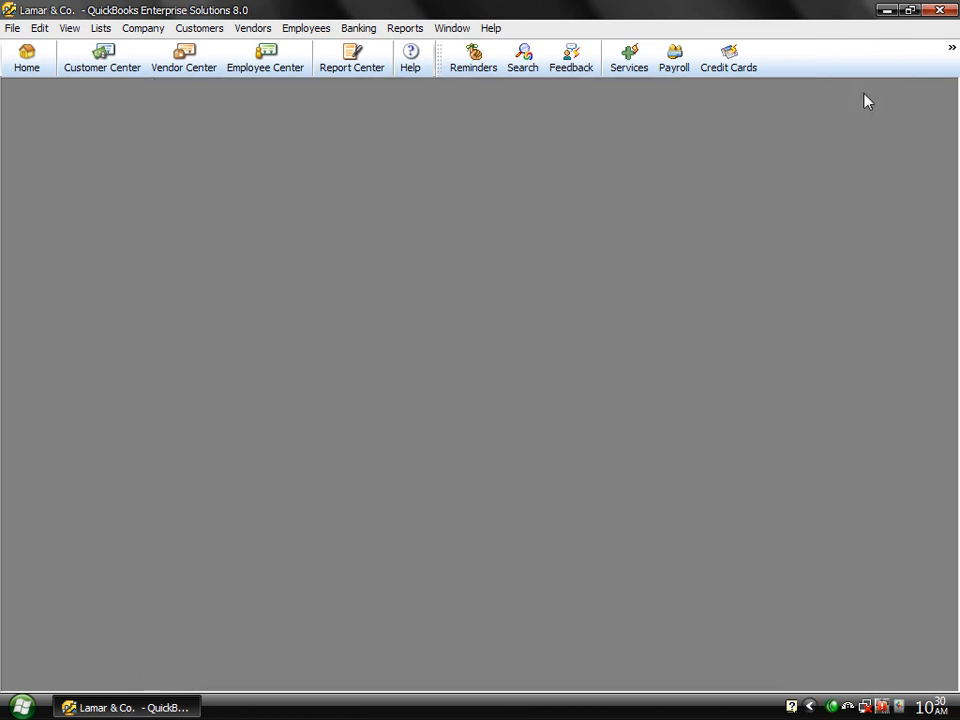
pyautogui.click(190, 30)
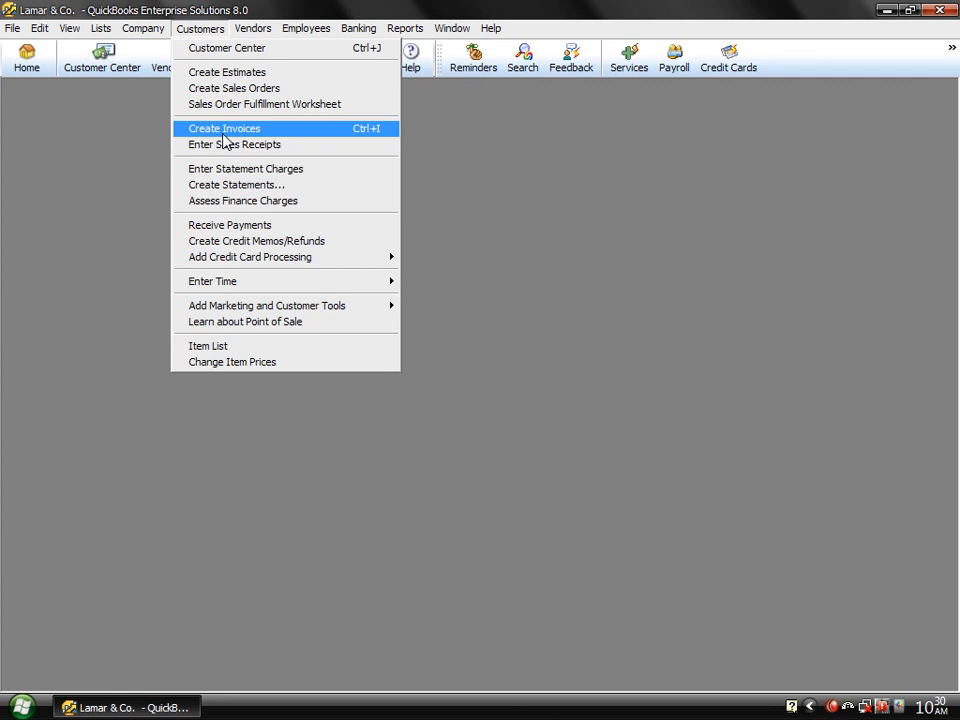
pyautogui.click(495, 252)
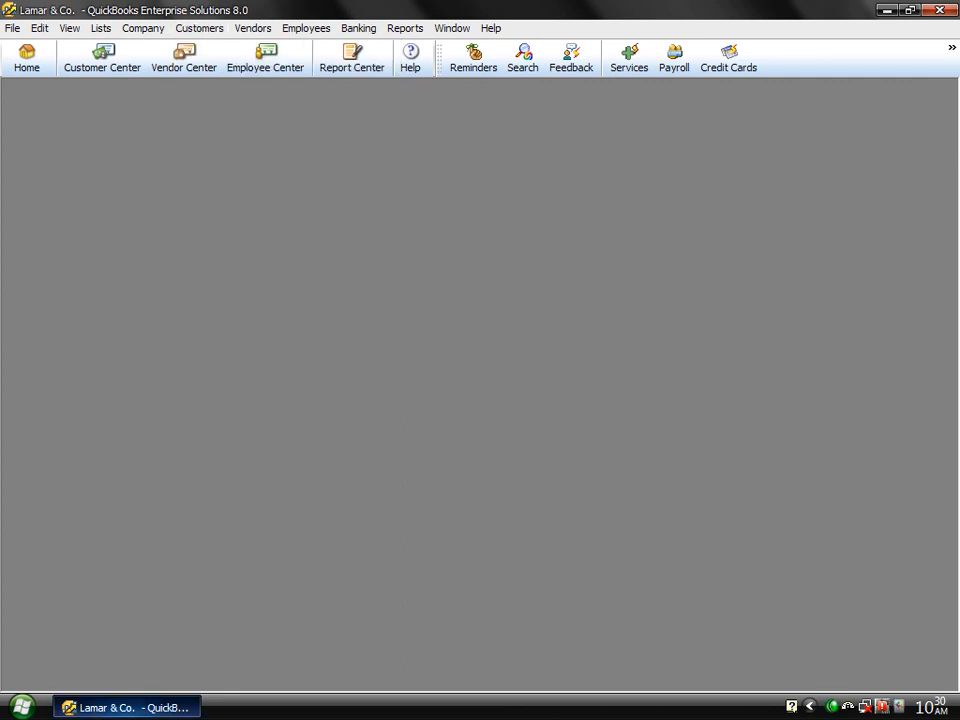
pyautogui.click(142, 710)
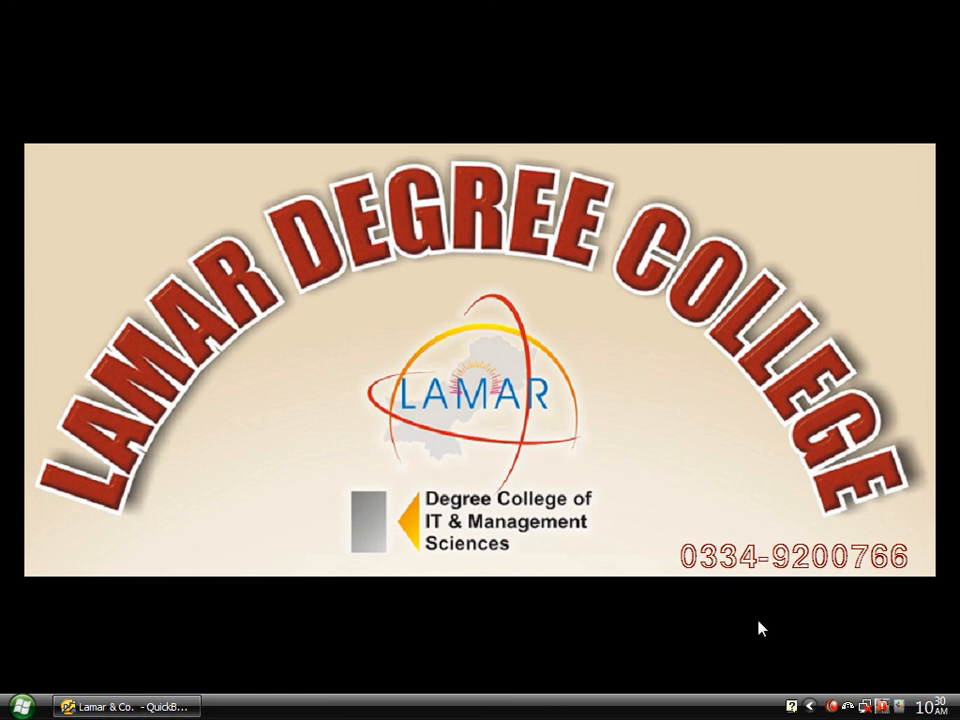
pyautogui.rightClick(834, 708)
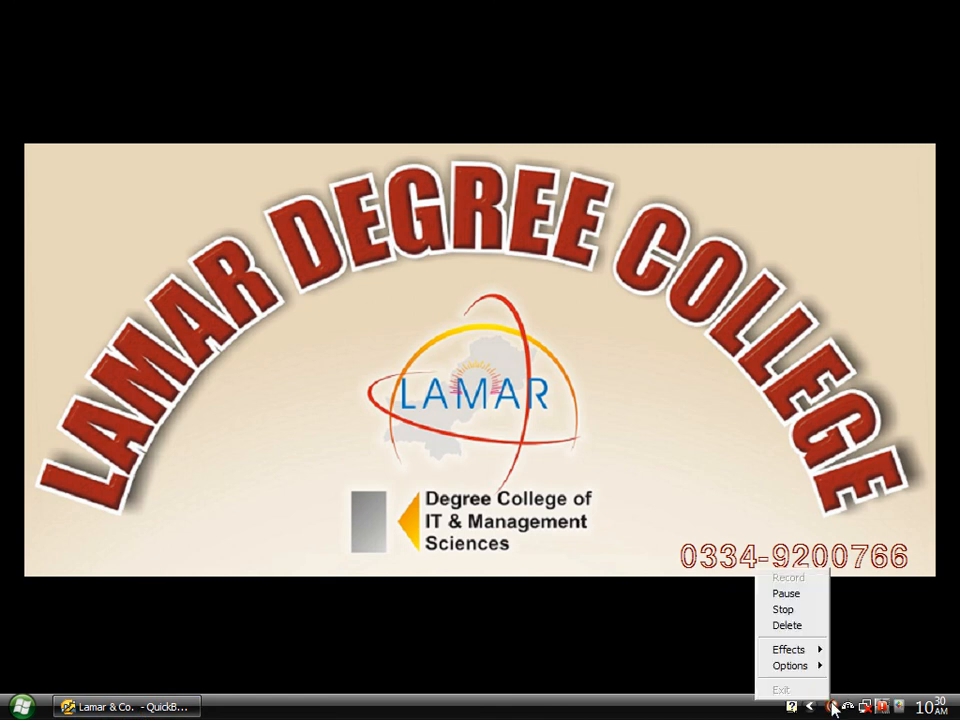